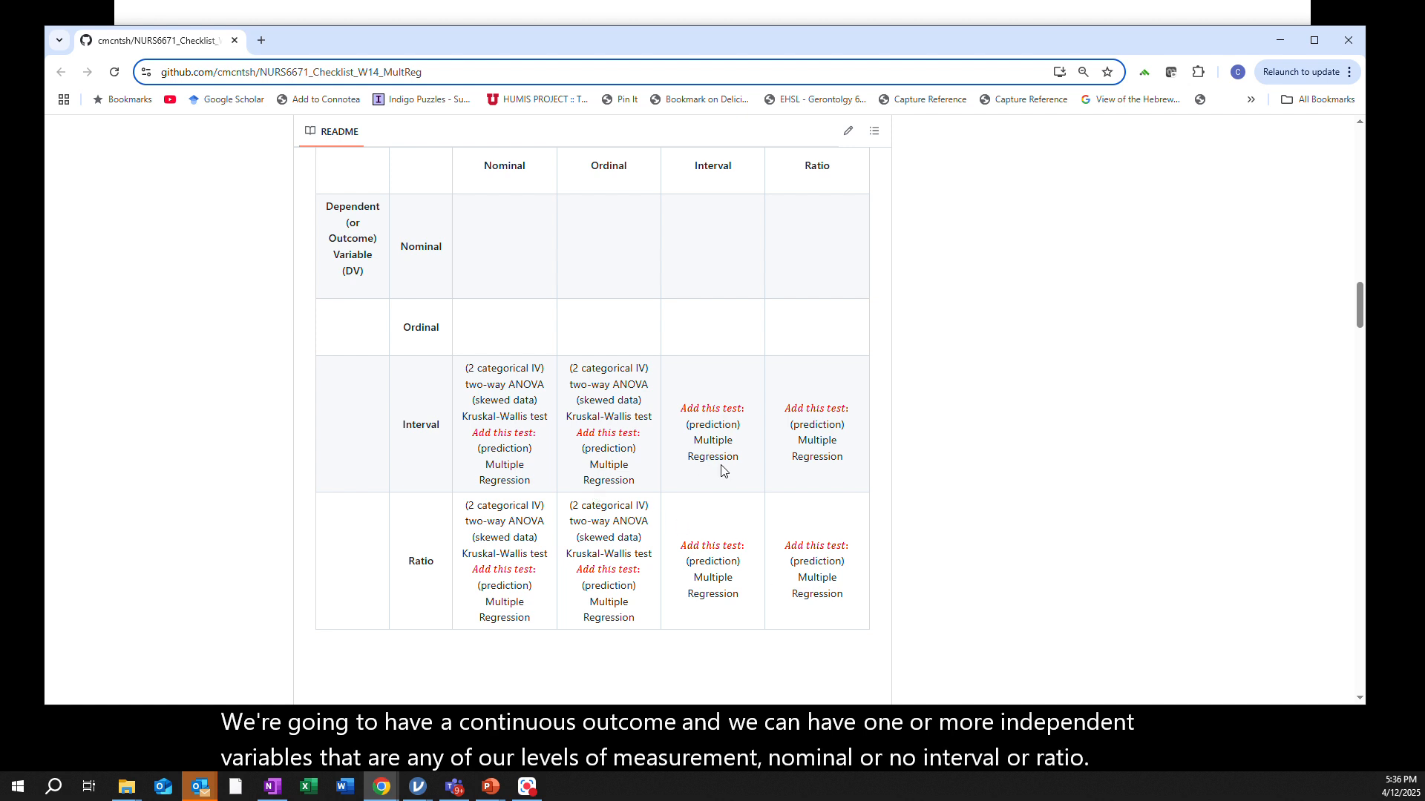
Review the One Dependent Variable, More than One Independent Variable test-selection table in the checklist README
scroll(720, 470, up, 3)
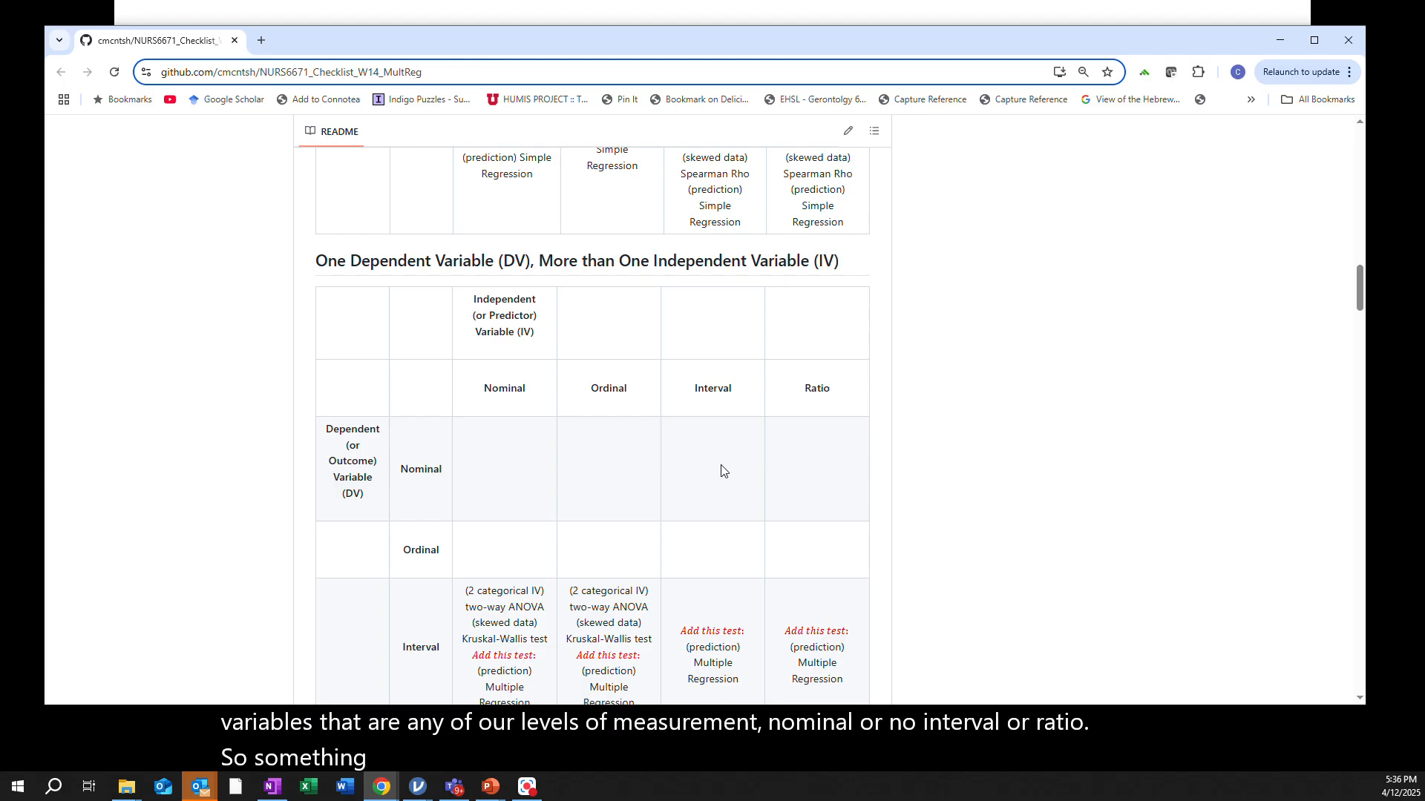
scroll(721, 471, up, 1)
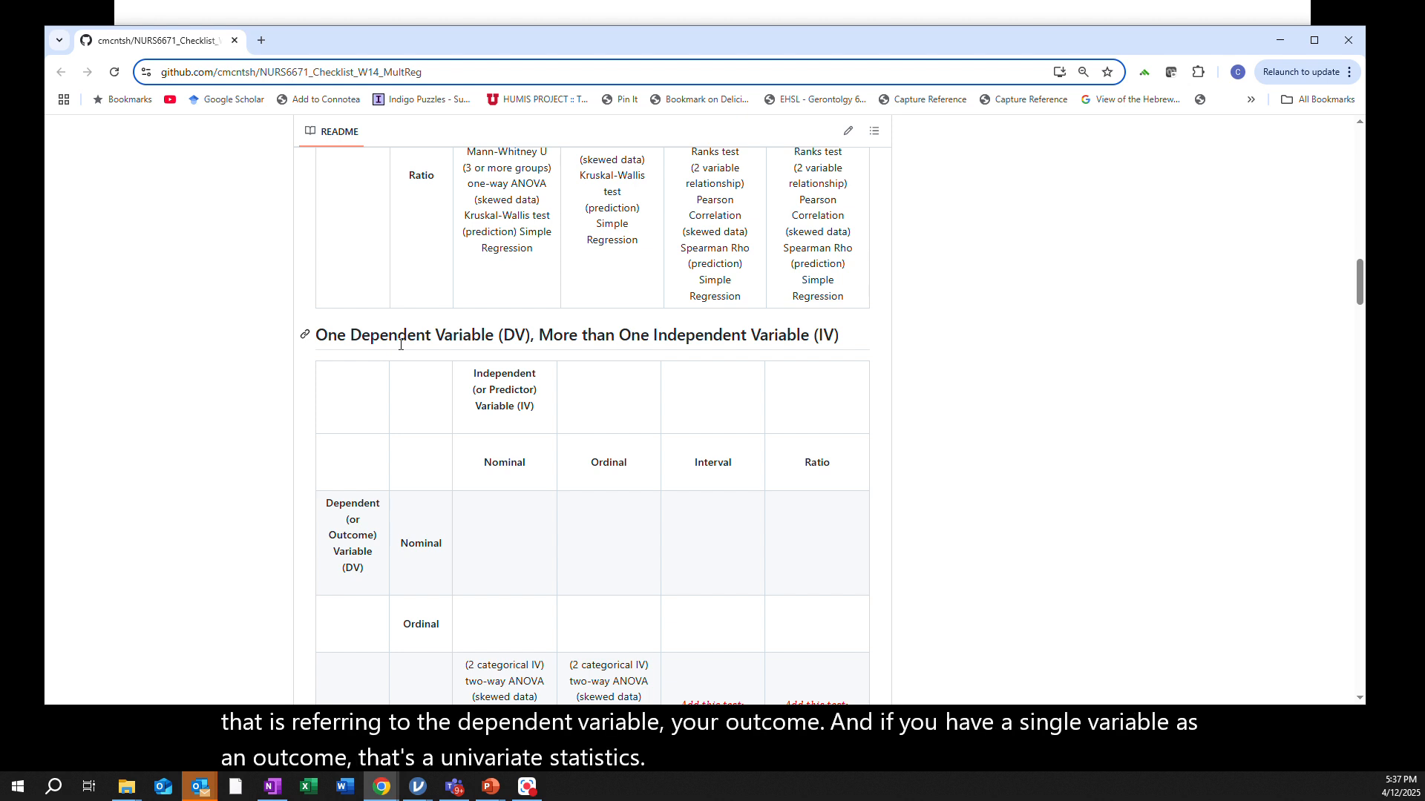
scroll(416, 404, down, 2)
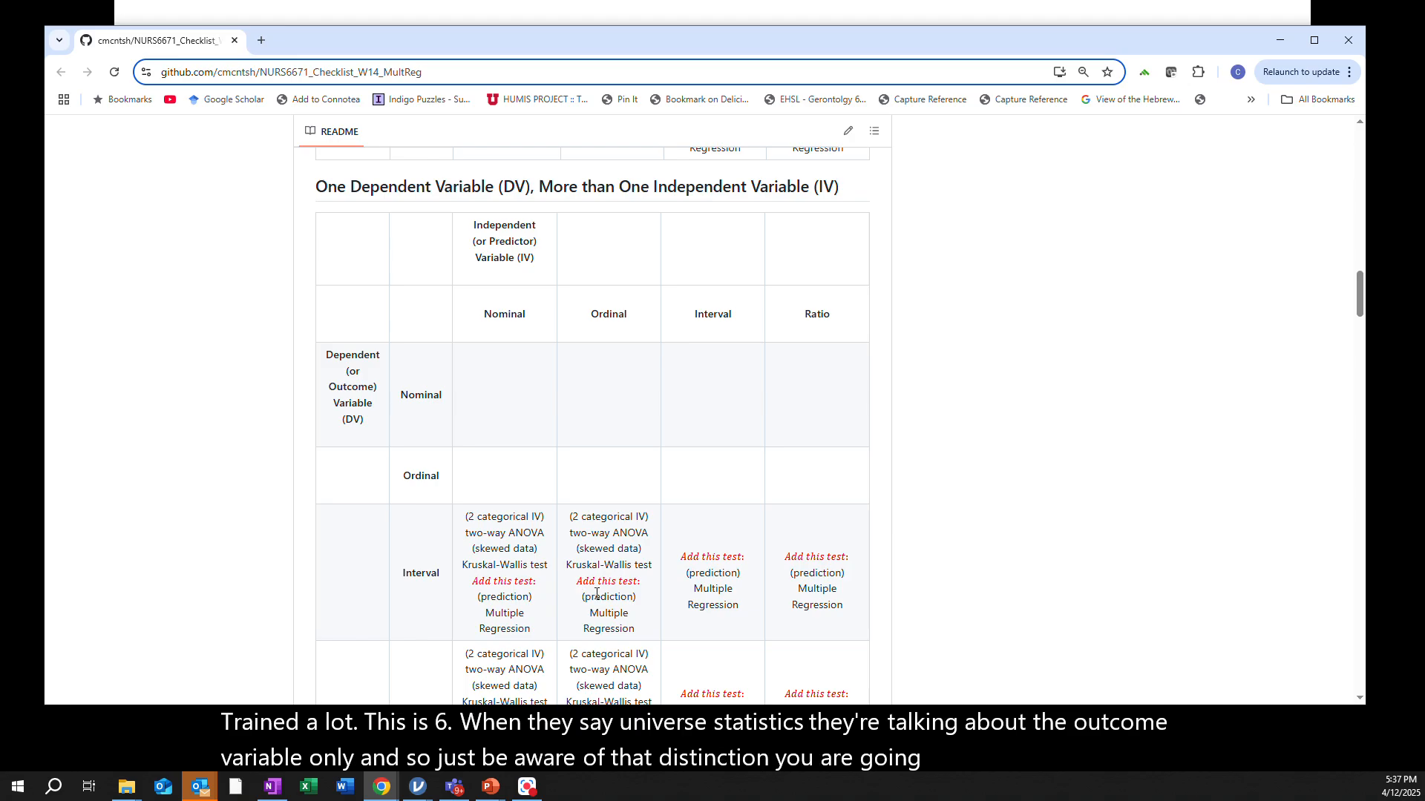
scroll(593, 590, down, 2)
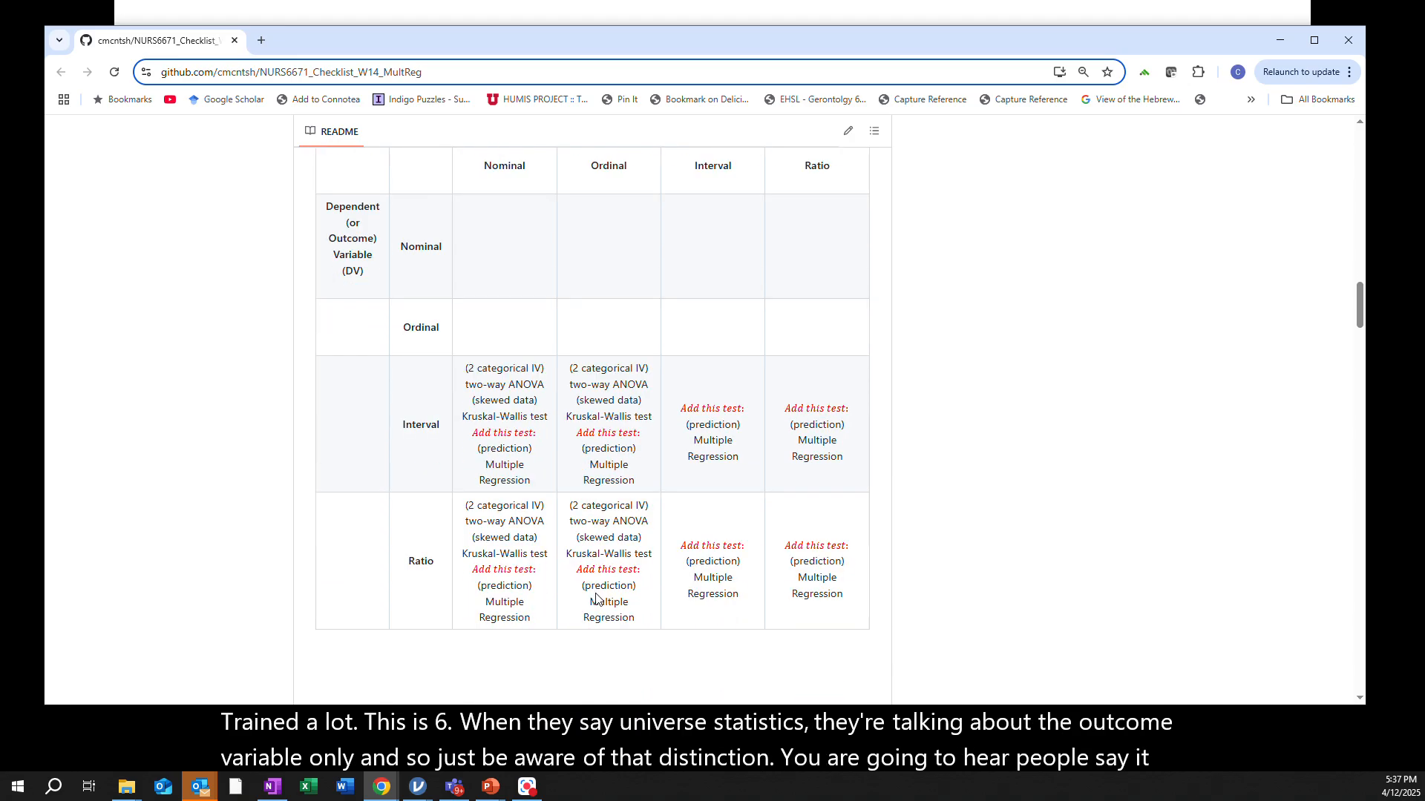
scroll(595, 598, down, 3)
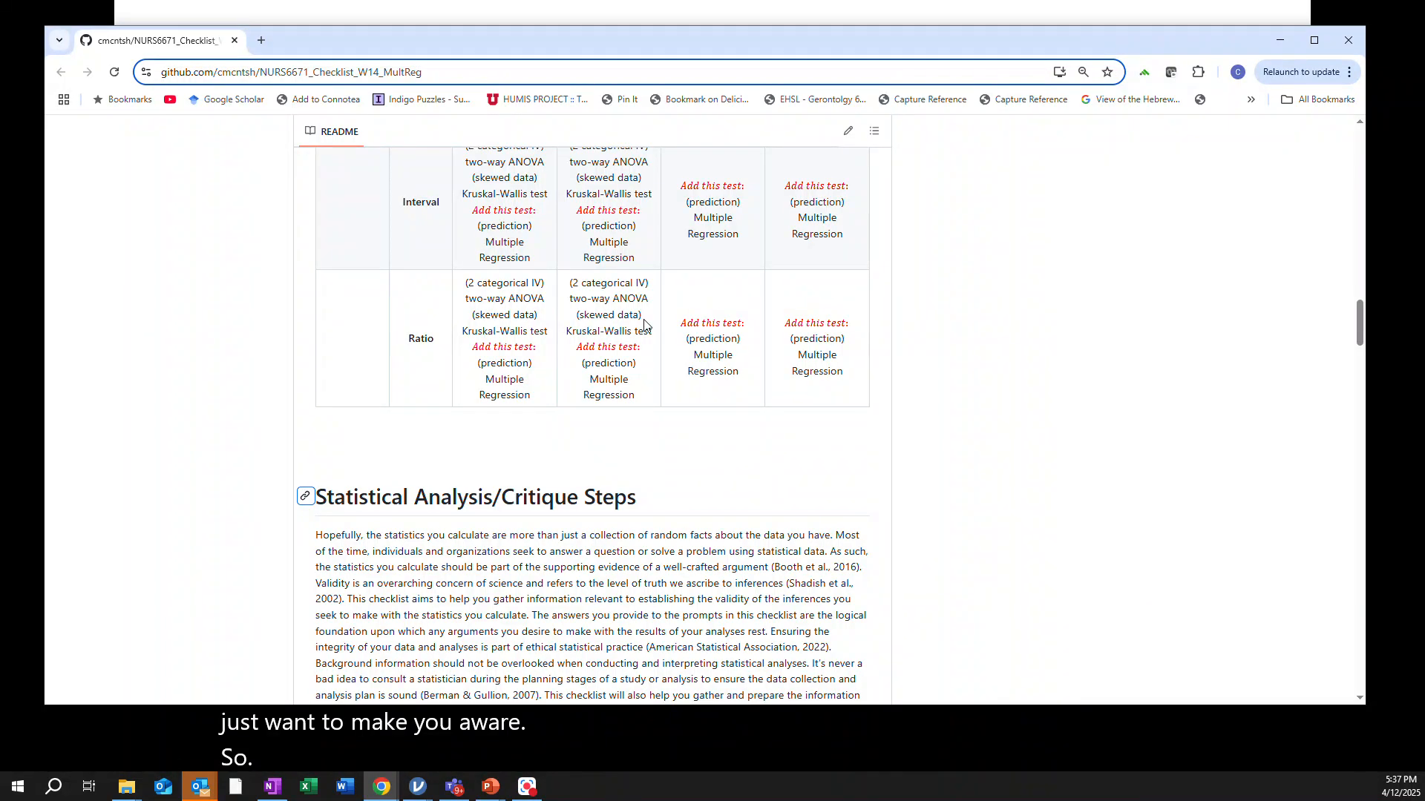
scroll(643, 324, up, 1)
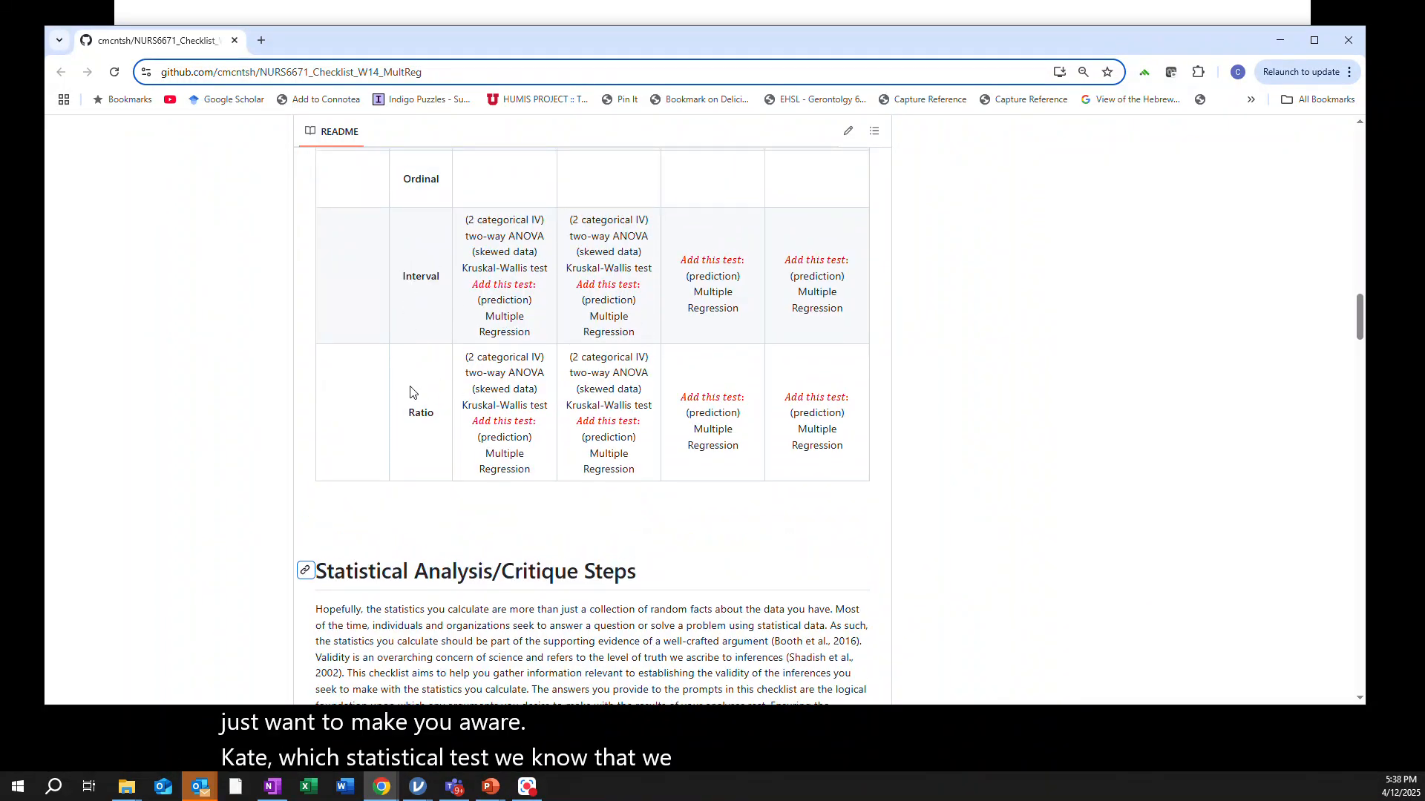
Switch to jamovi and open Statkat's Relationships, Prediction, and Group Comparisons analysis
drag(1110, 33, 1424, 128)
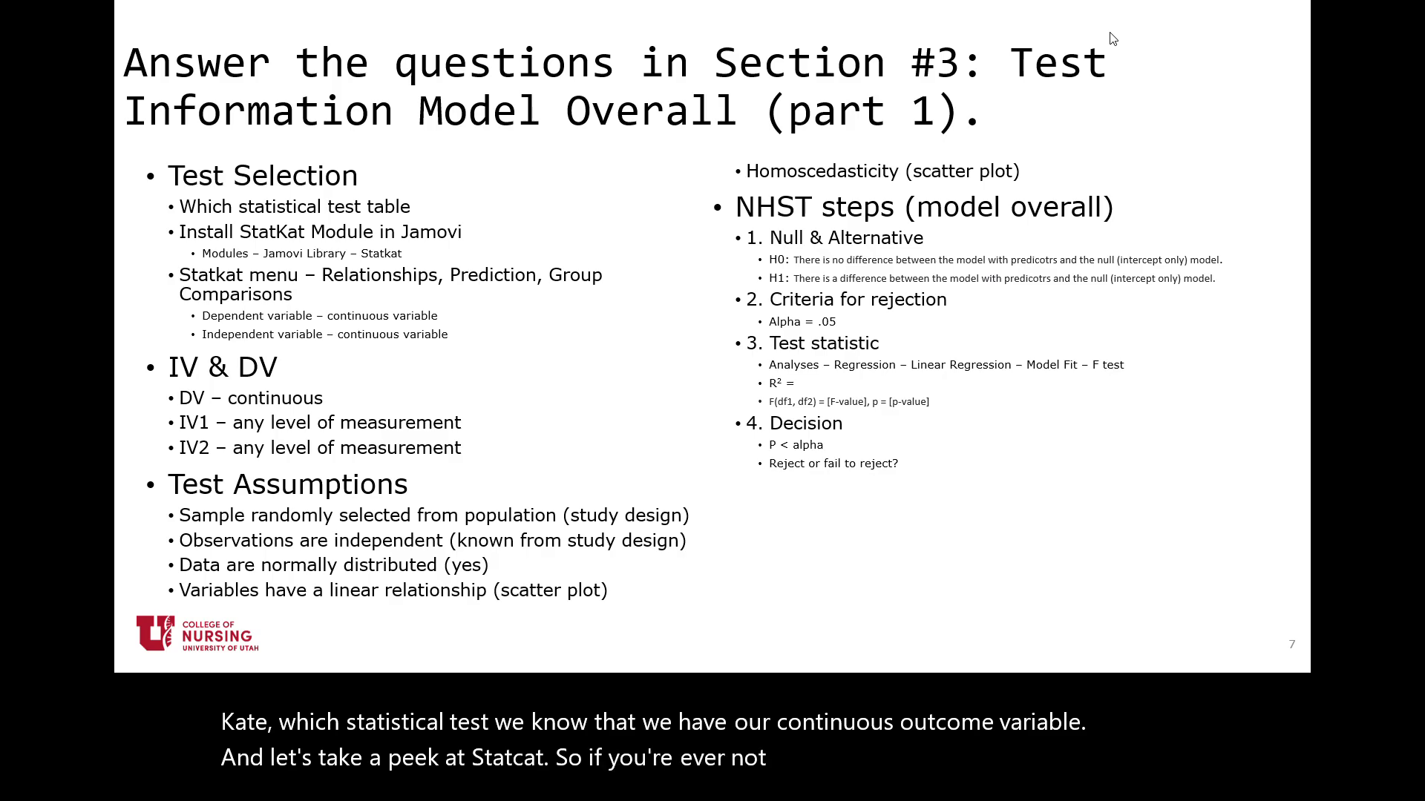
key(Escape)
drag(1424, 256, 790, 127)
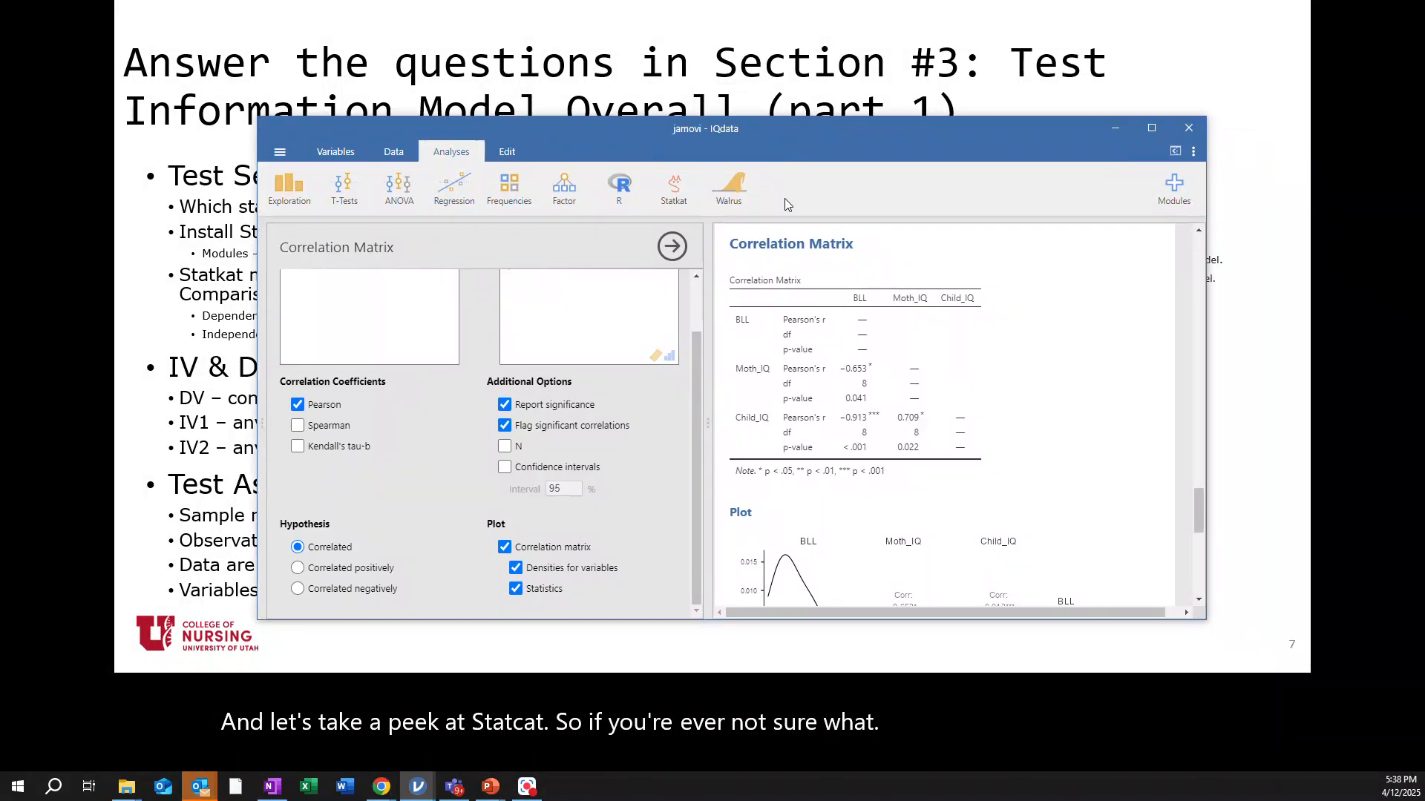
click(676, 201)
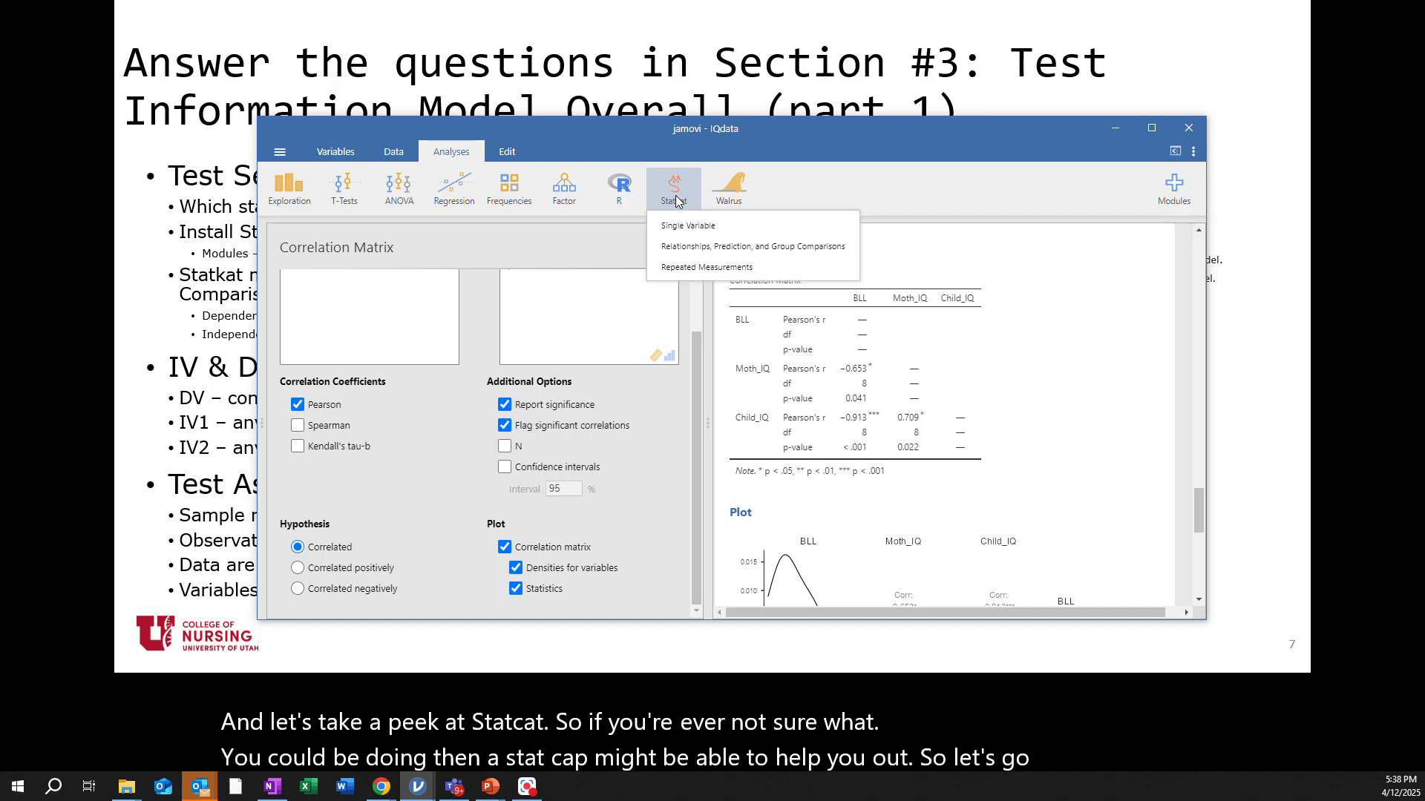
click(731, 247)
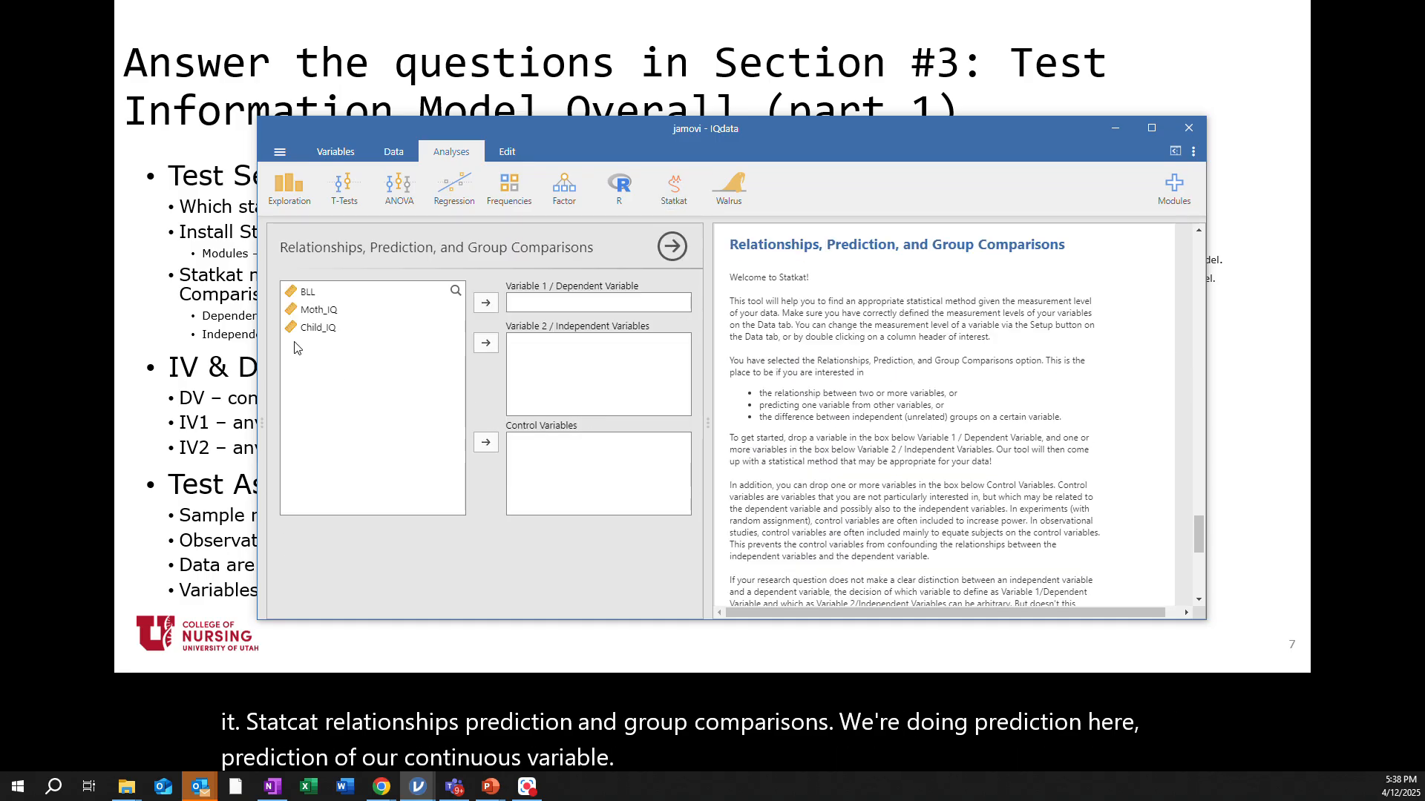
Assign Child_IQ as the dependent variable and BLL and Moth_IQ as the independent variables
drag(311, 333, 544, 310)
drag(308, 291, 545, 348)
drag(315, 293, 557, 371)
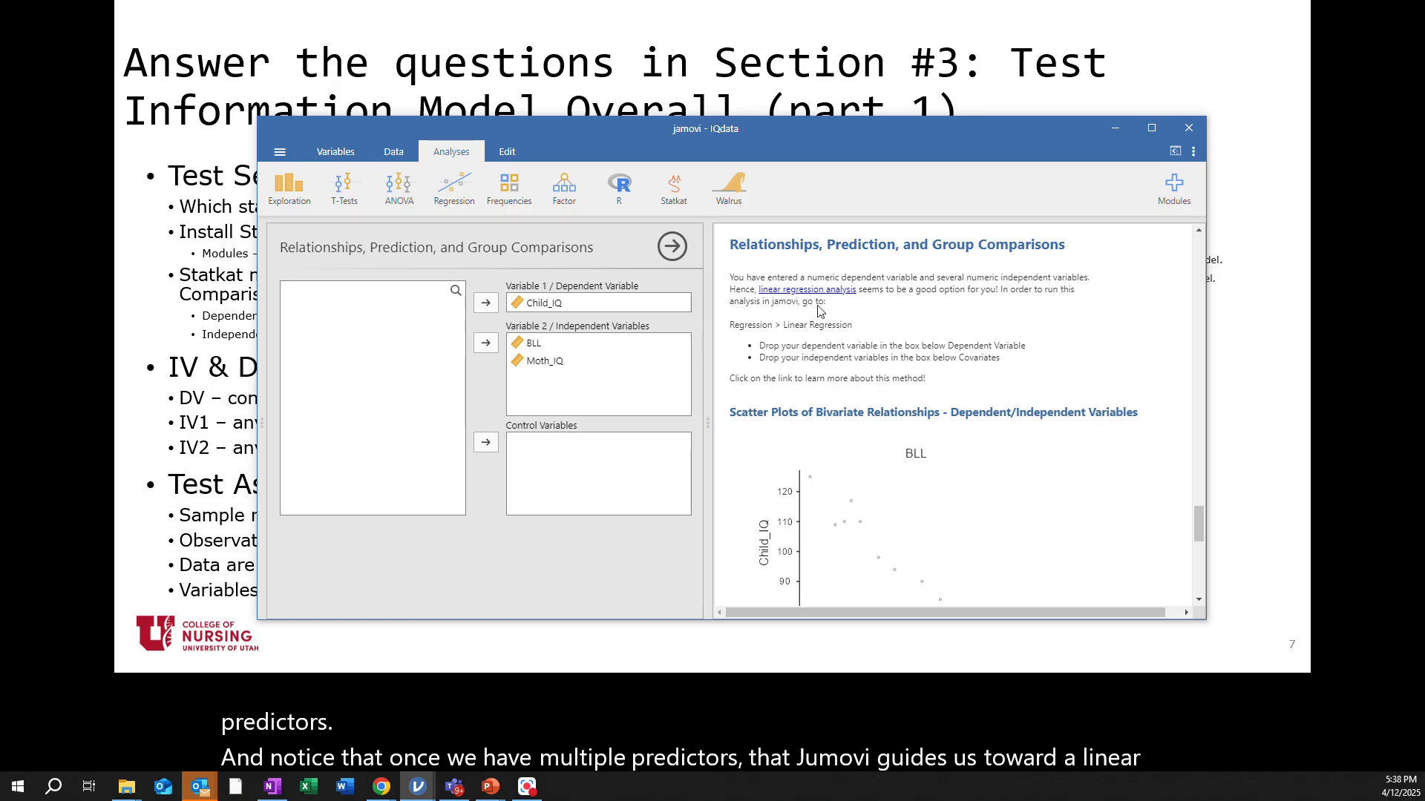
Examine the Statkat recommendation and the scatter plots of Child_IQ against each predictor
scroll(963, 511, down, 2)
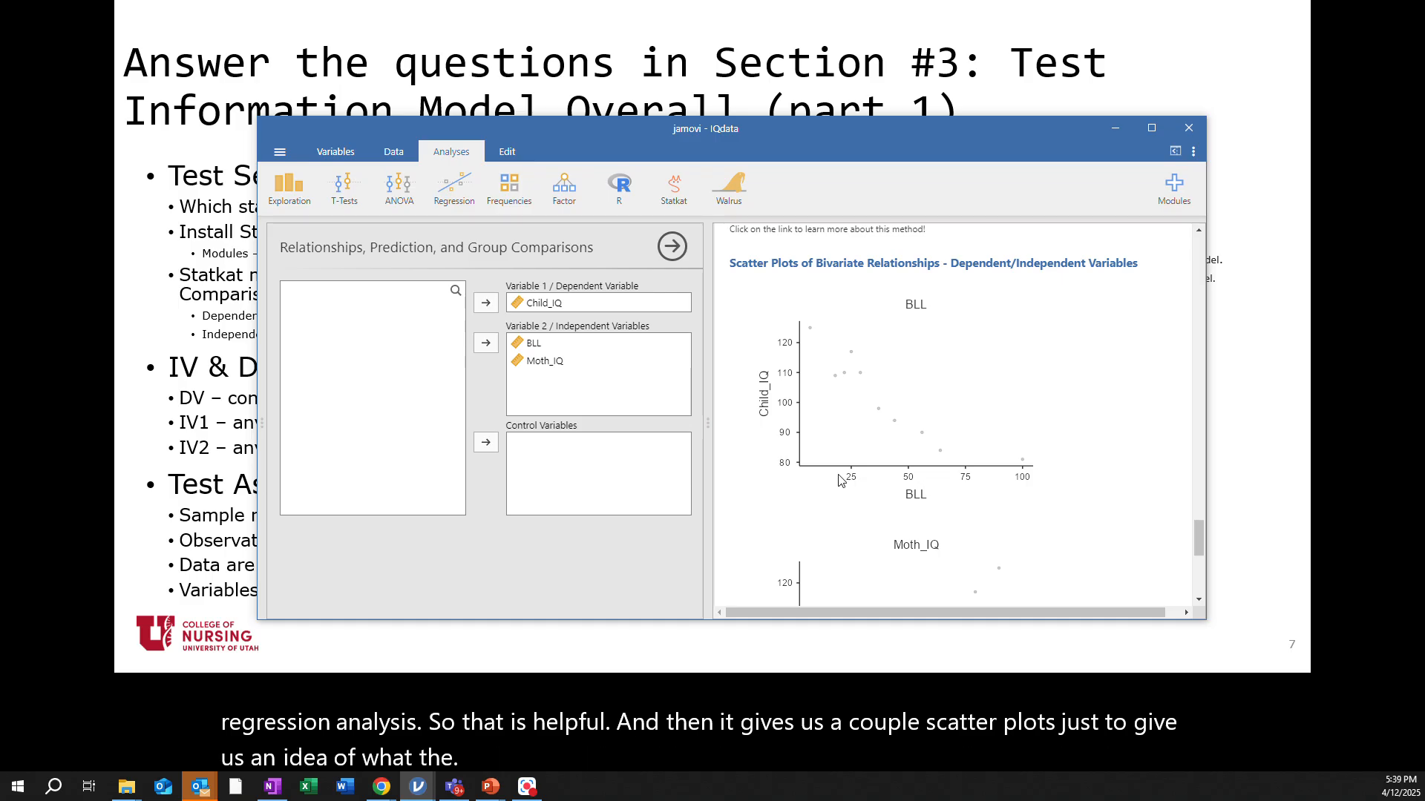
scroll(915, 484, down, 1)
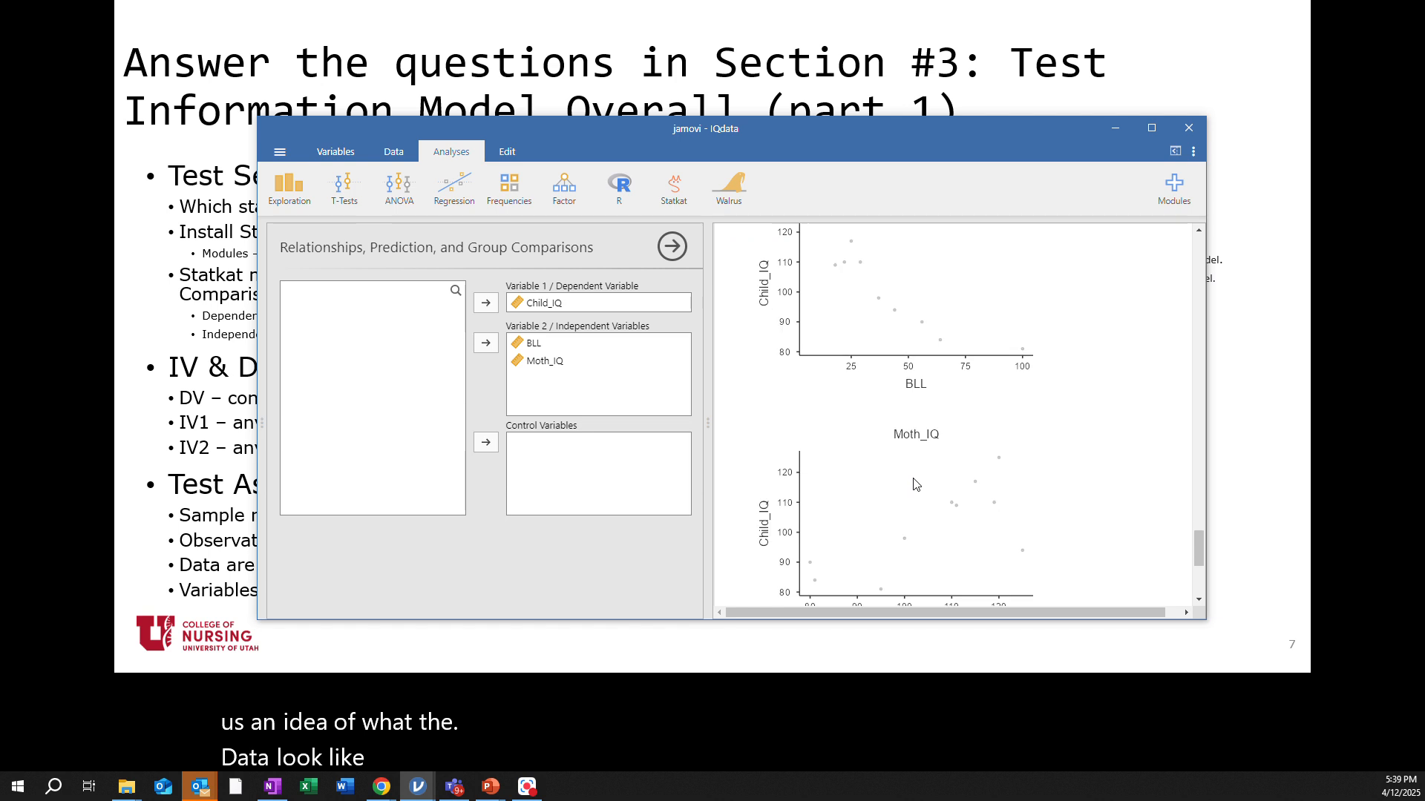
scroll(915, 484, down, 4)
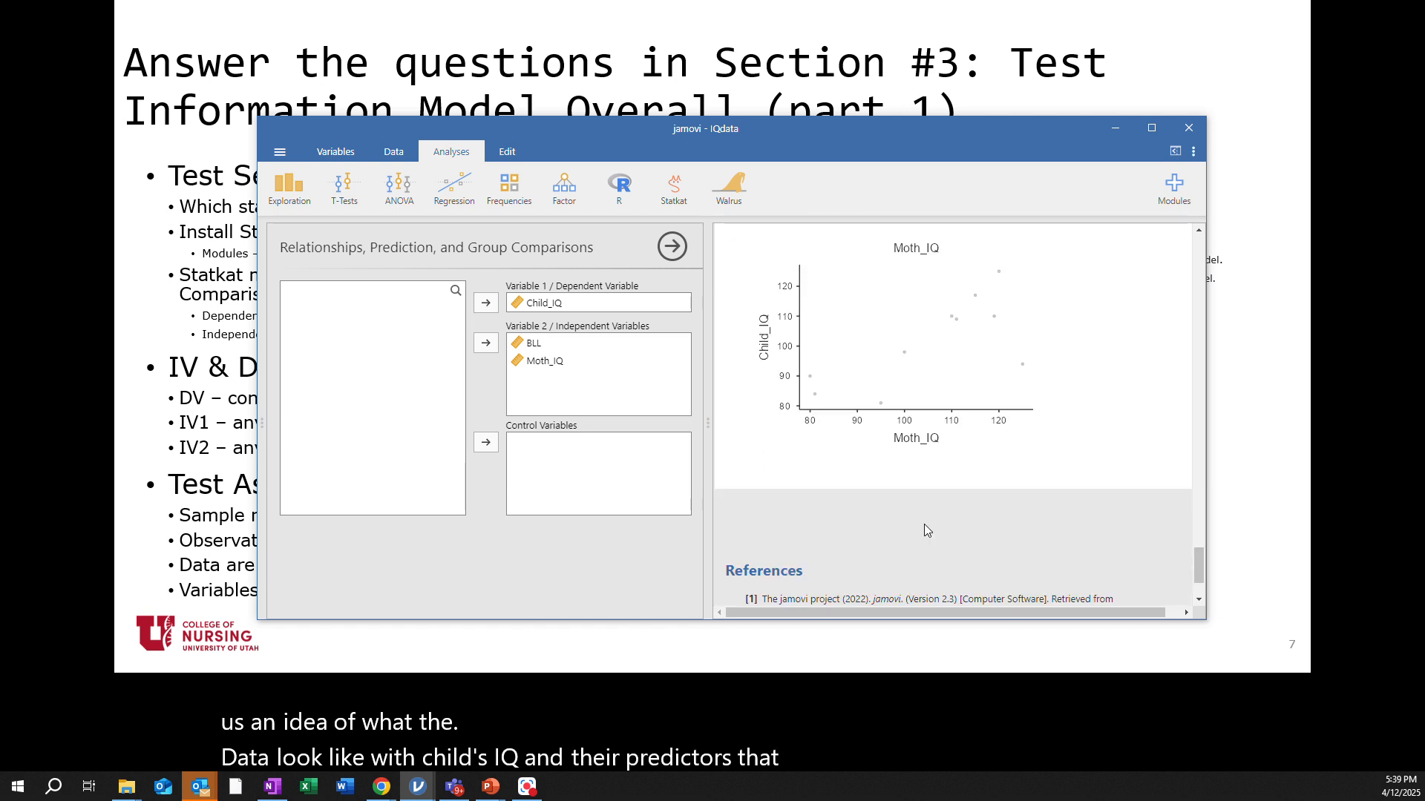
scroll(924, 523, up, 6)
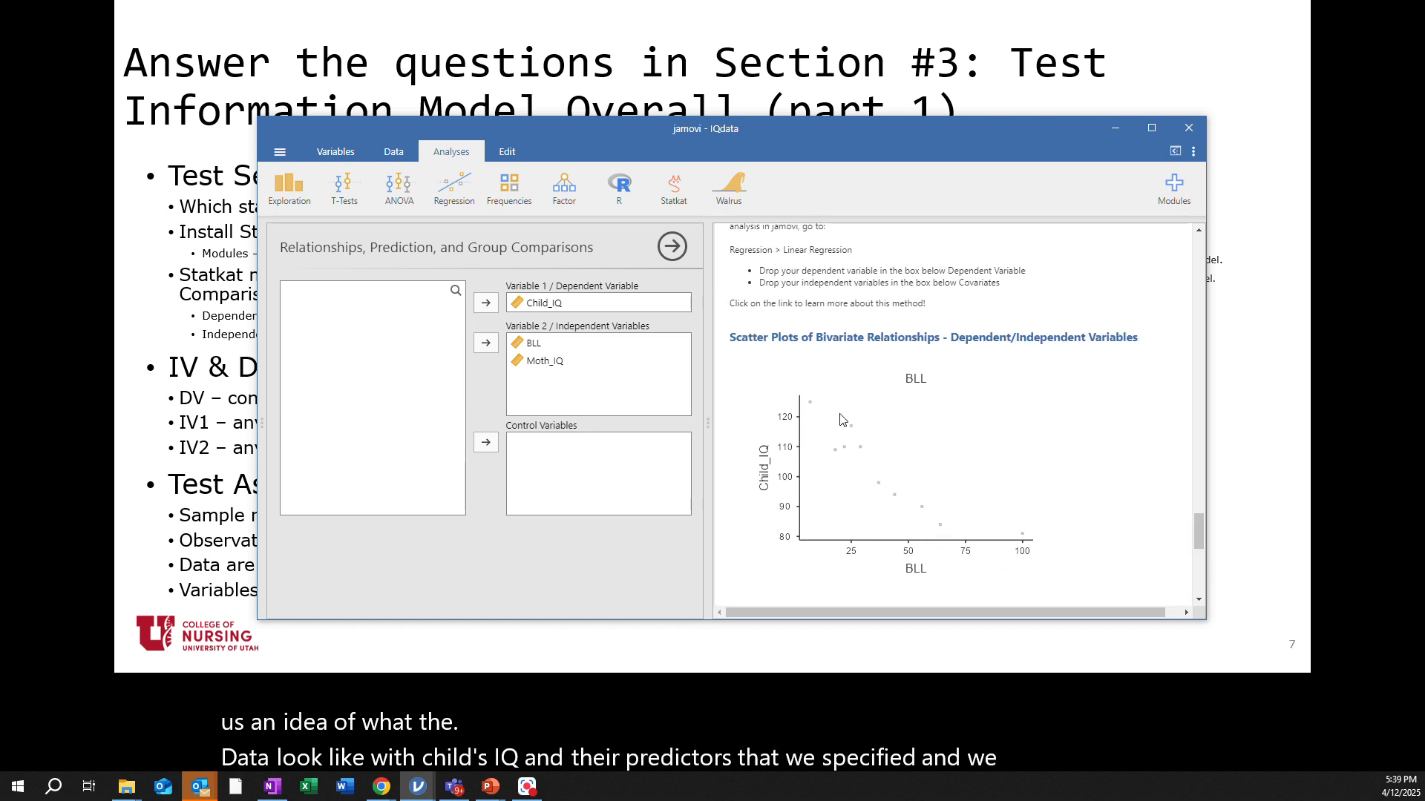
scroll(898, 477, down, 1)
scroll(900, 478, down, 4)
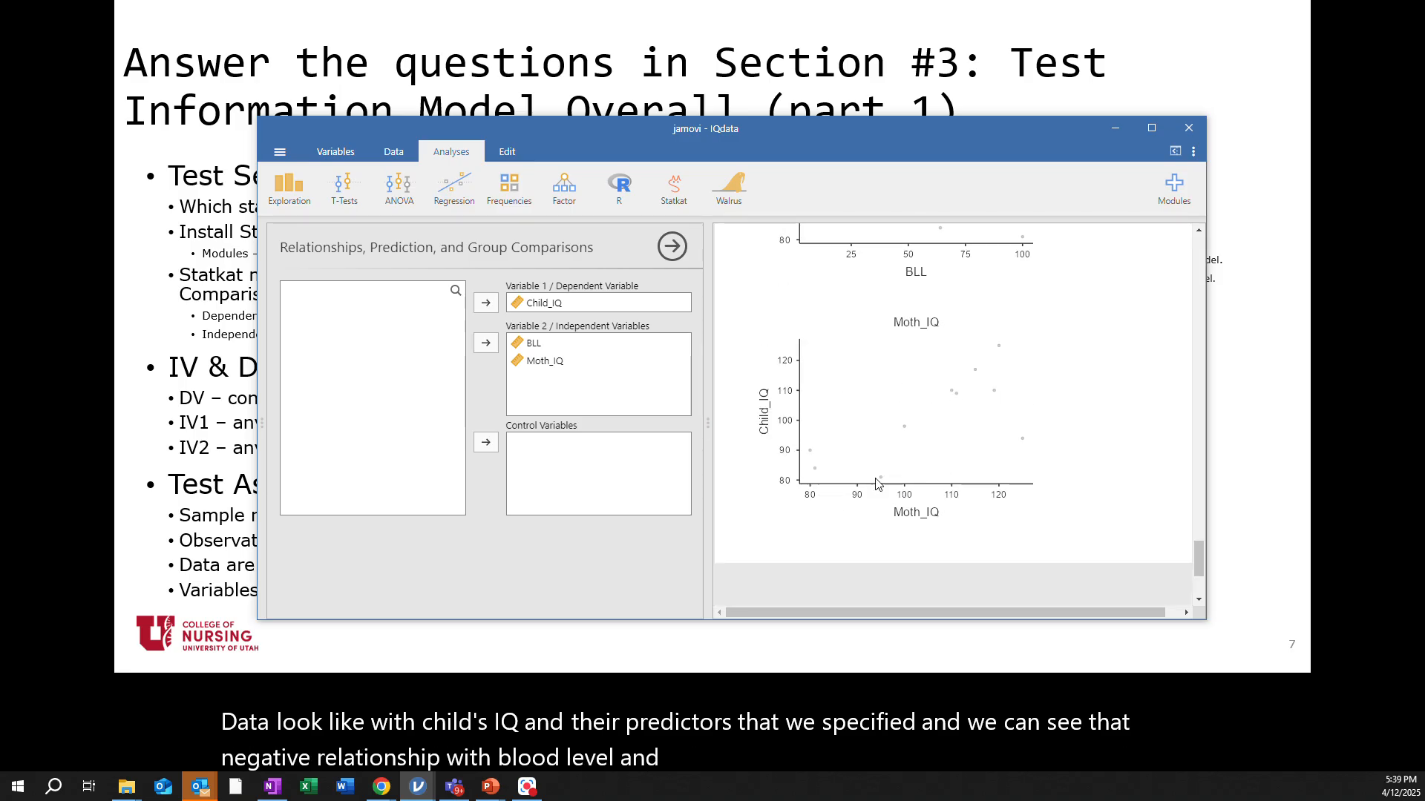
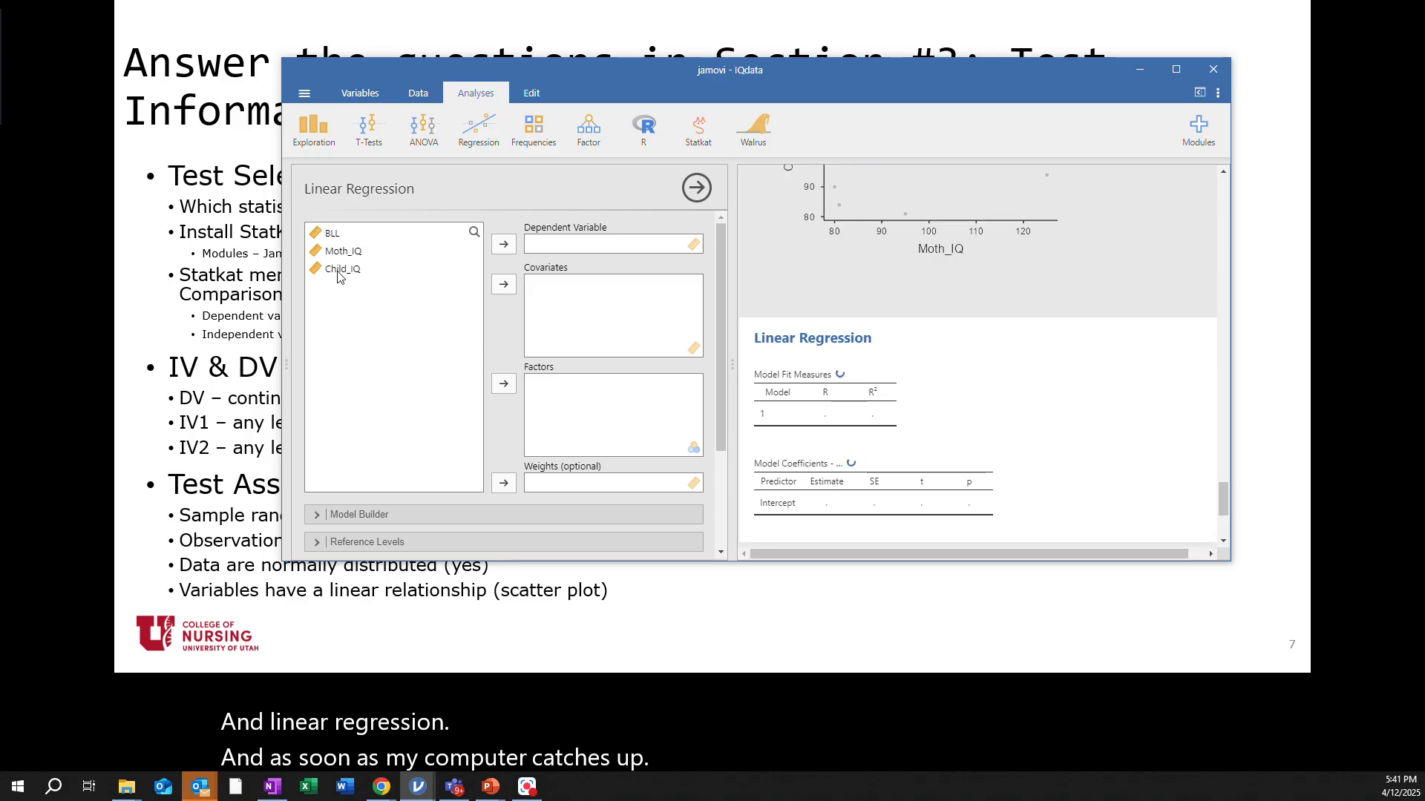
Assign Child_IQ as the dependent variable and BLL and Moth_IQ as covariates in the Linear Regression analysis
drag(342, 271, 565, 248)
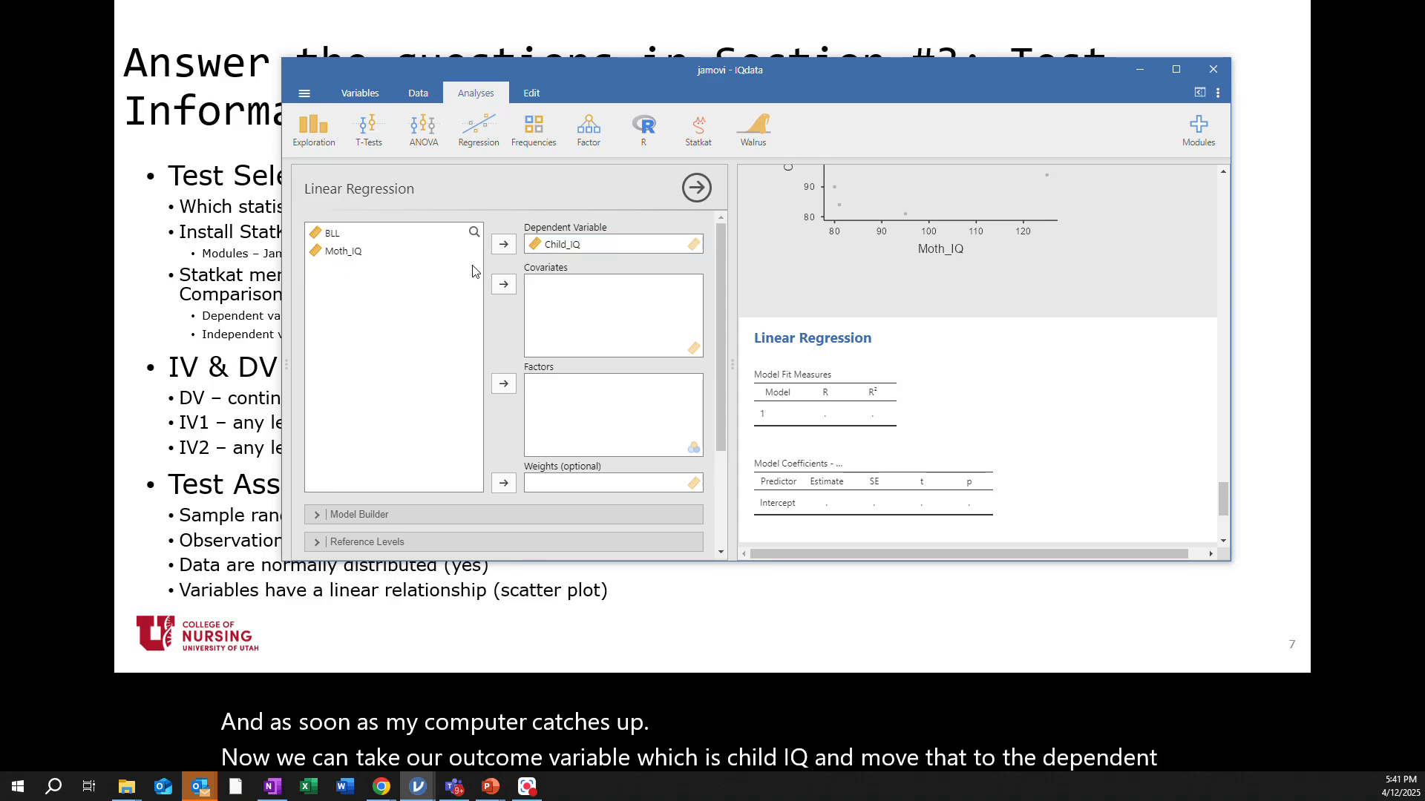
click(333, 238)
drag(333, 238, 553, 288)
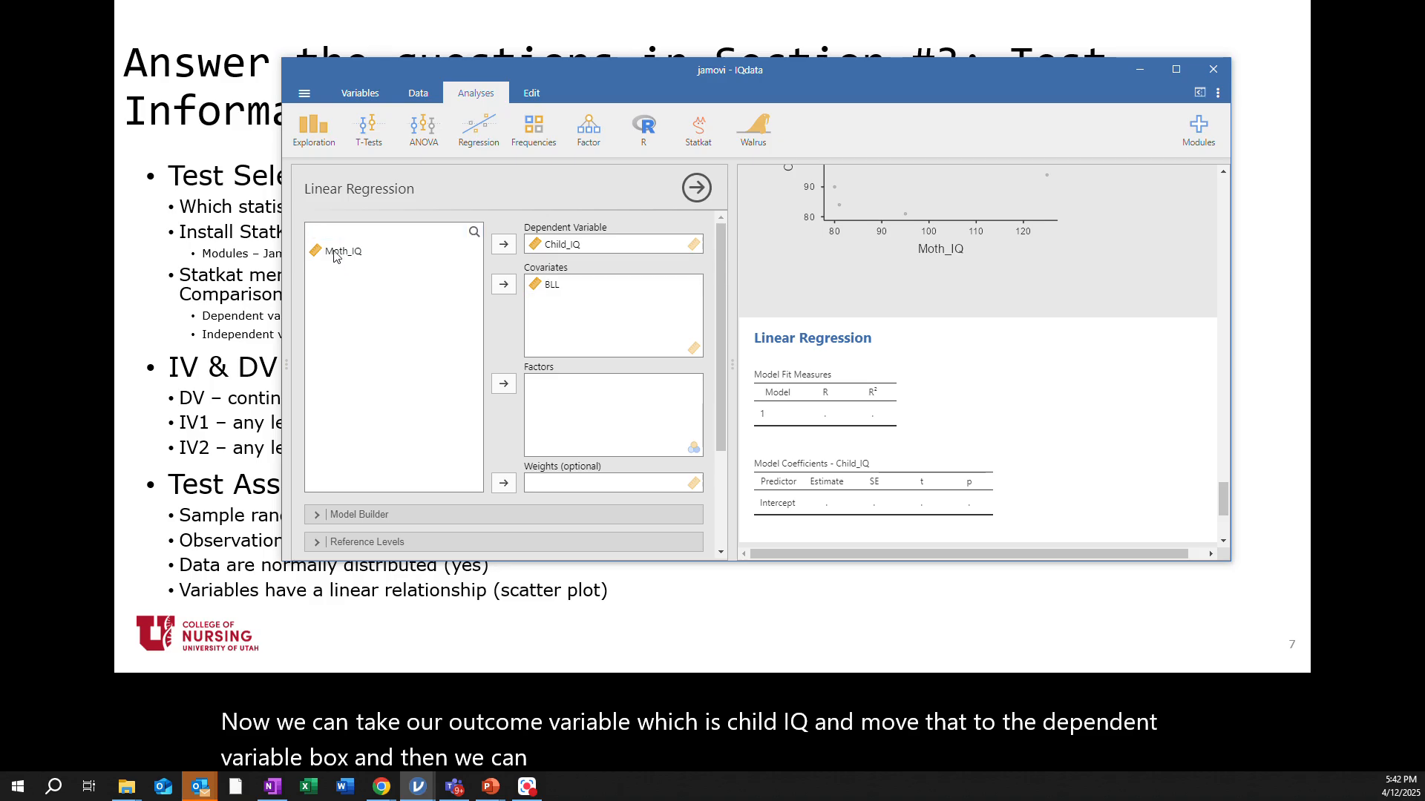
drag(339, 235, 570, 312)
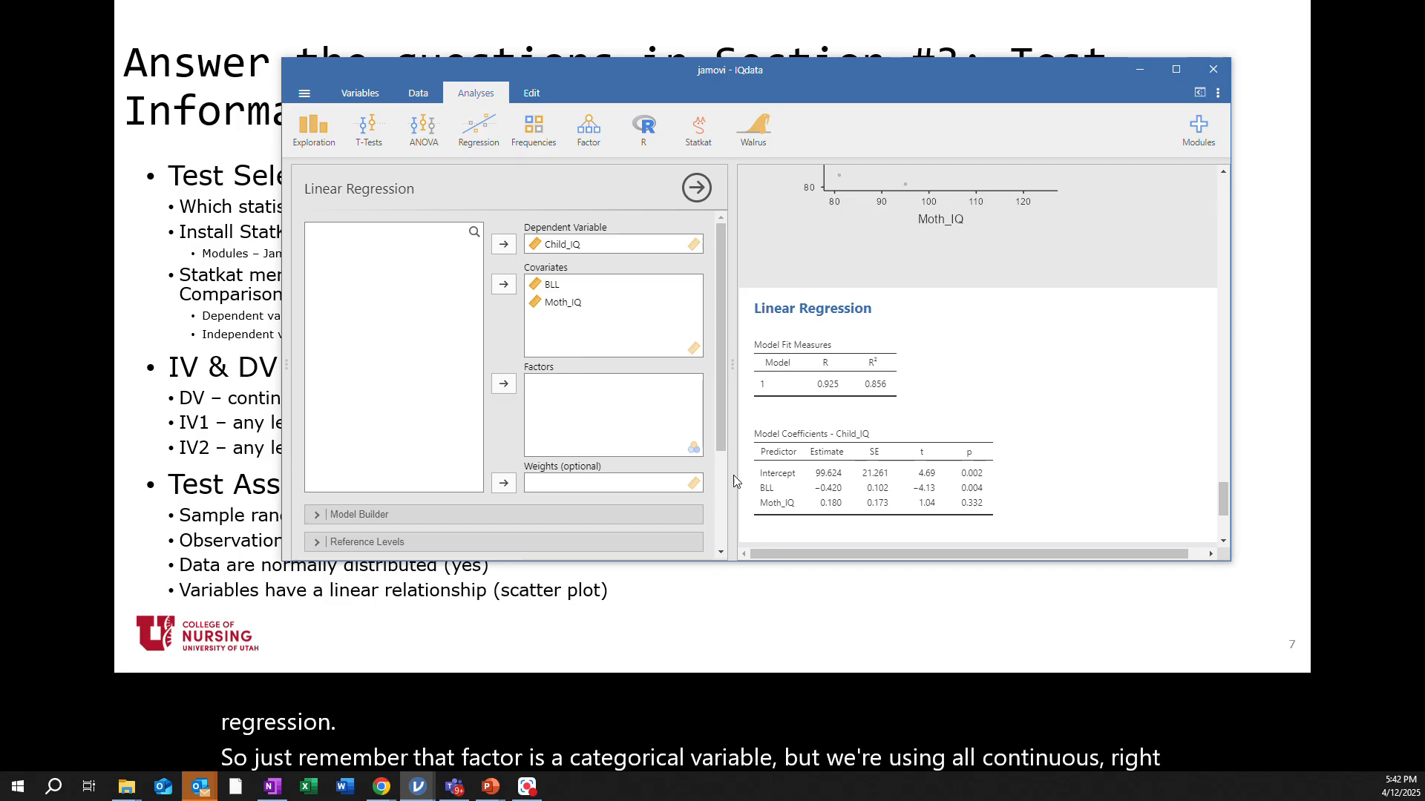
In the Model Fit options, enable Adjusted R² and the F test for the overall model
drag(722, 416, 732, 481)
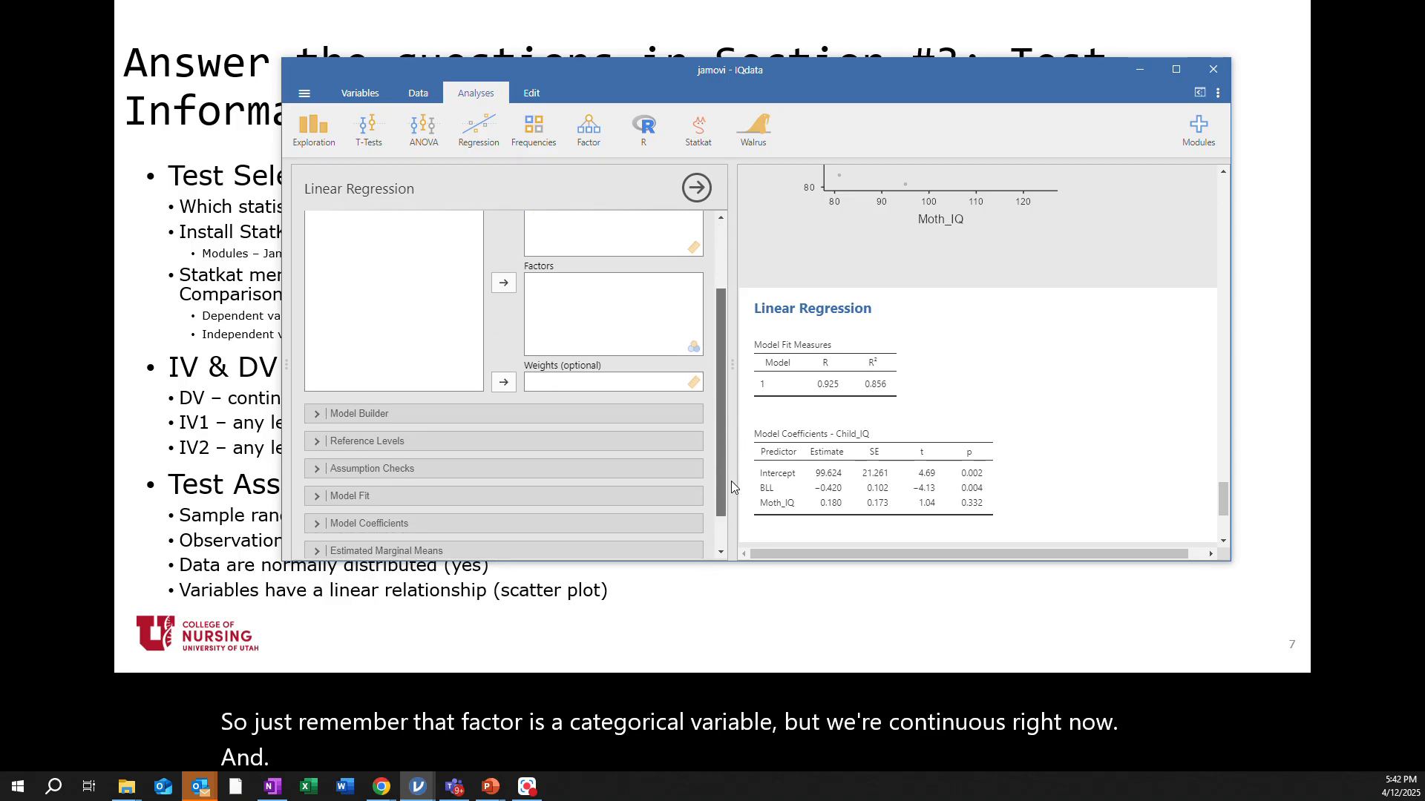
drag(732, 480, 735, 519)
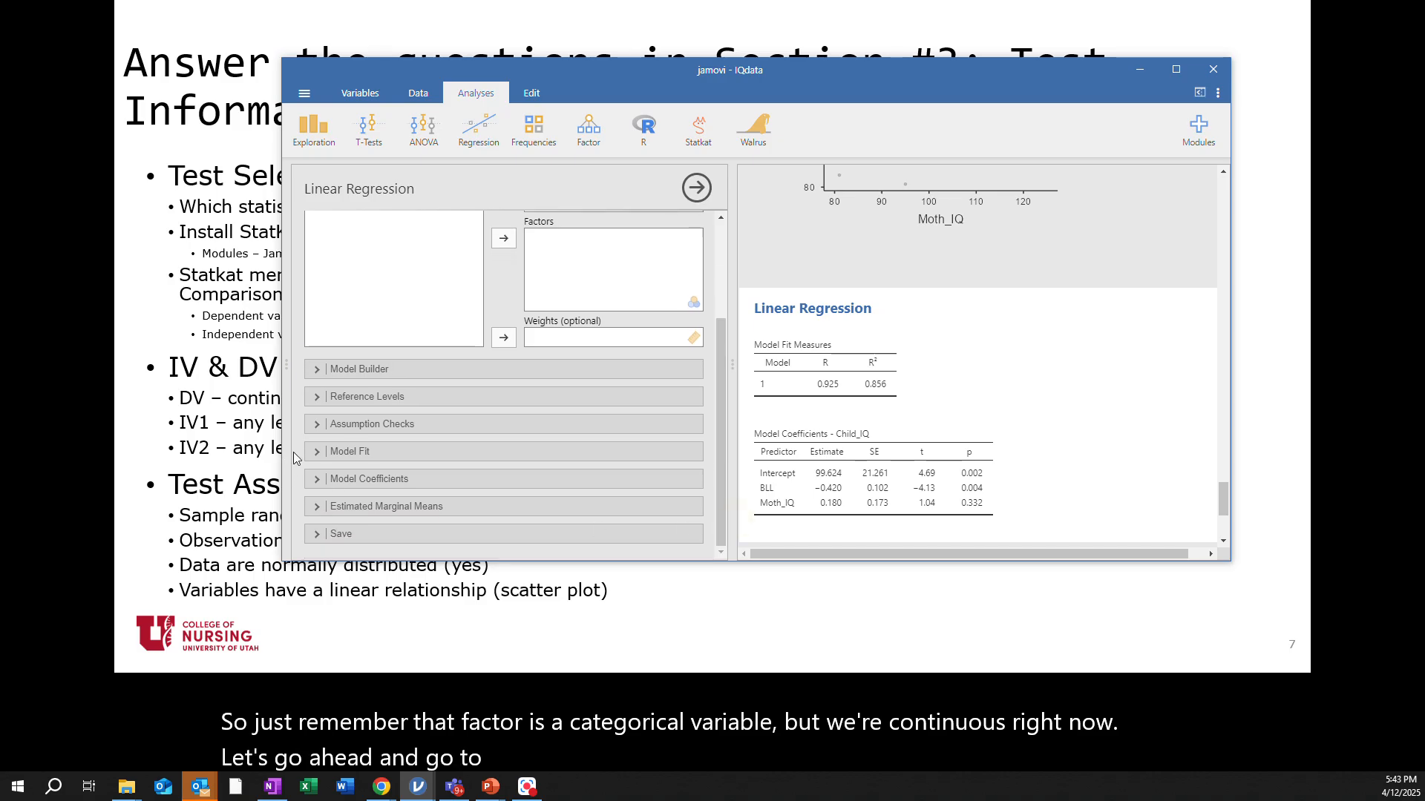
click(316, 452)
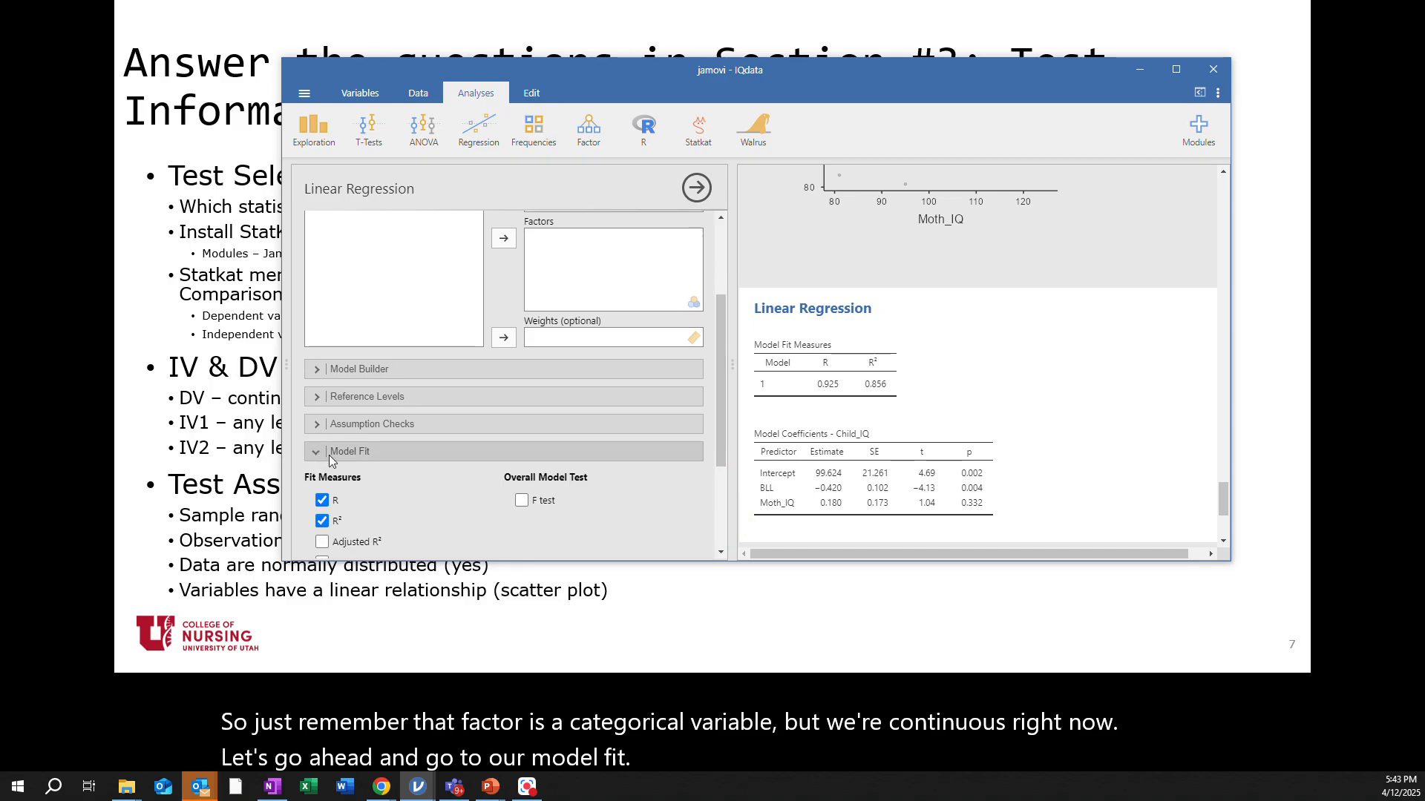
scroll(448, 503, down, 1)
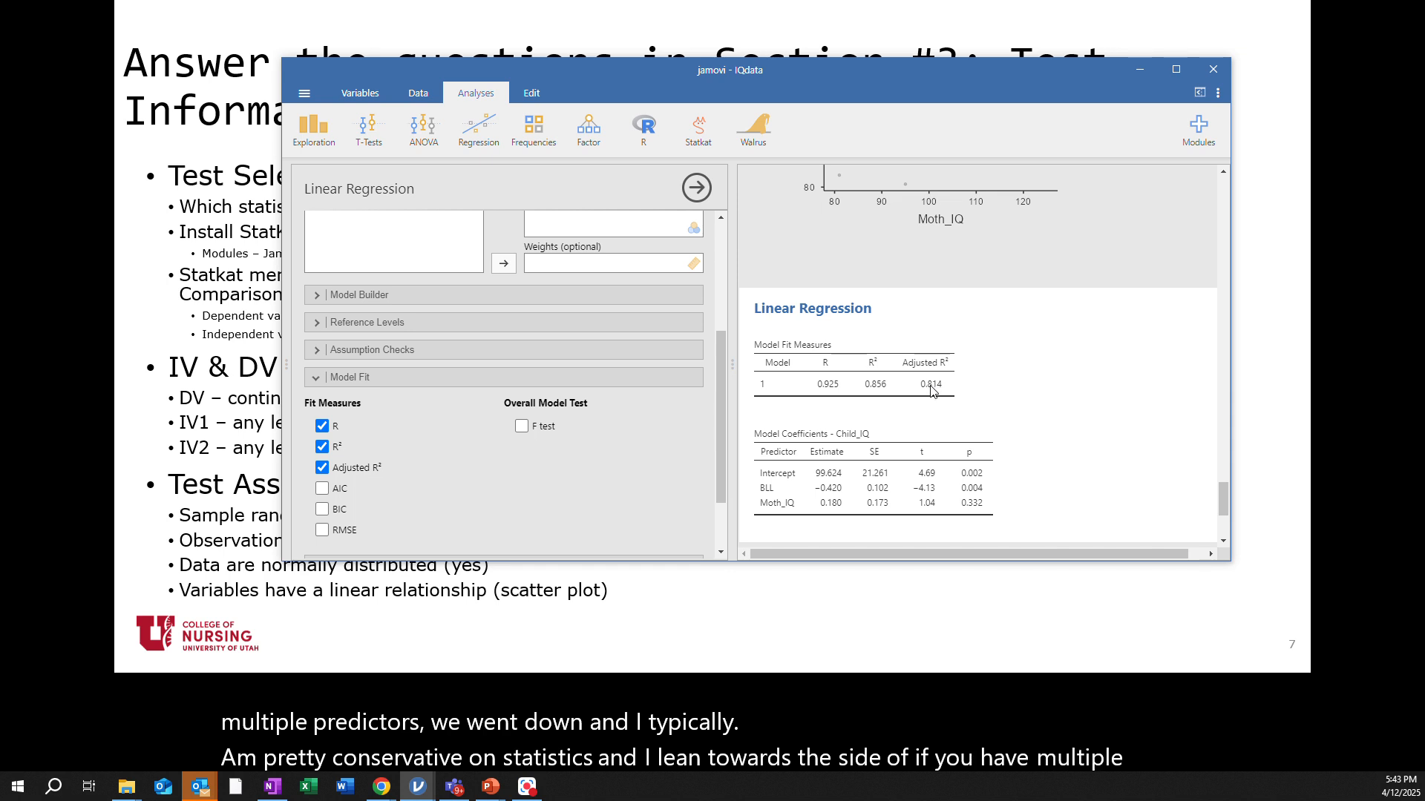
click(521, 427)
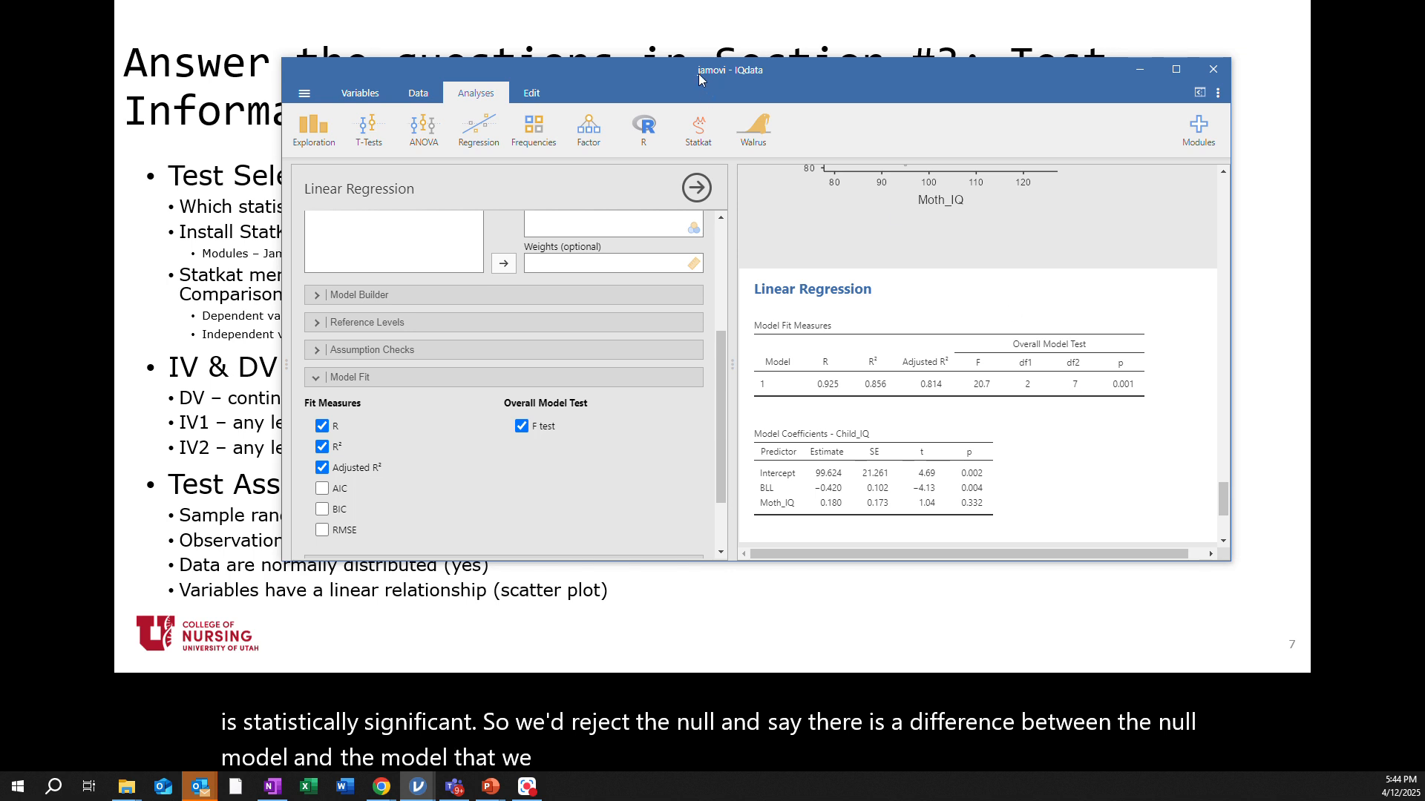
Move the analysis window aside and advance the presentation to the next slide
mouse_move(659, 76)
mouse_down()
mouse_move(1067, 236)
mouse_move(1424, 298)
mouse_move(1424, 228)
mouse_up()
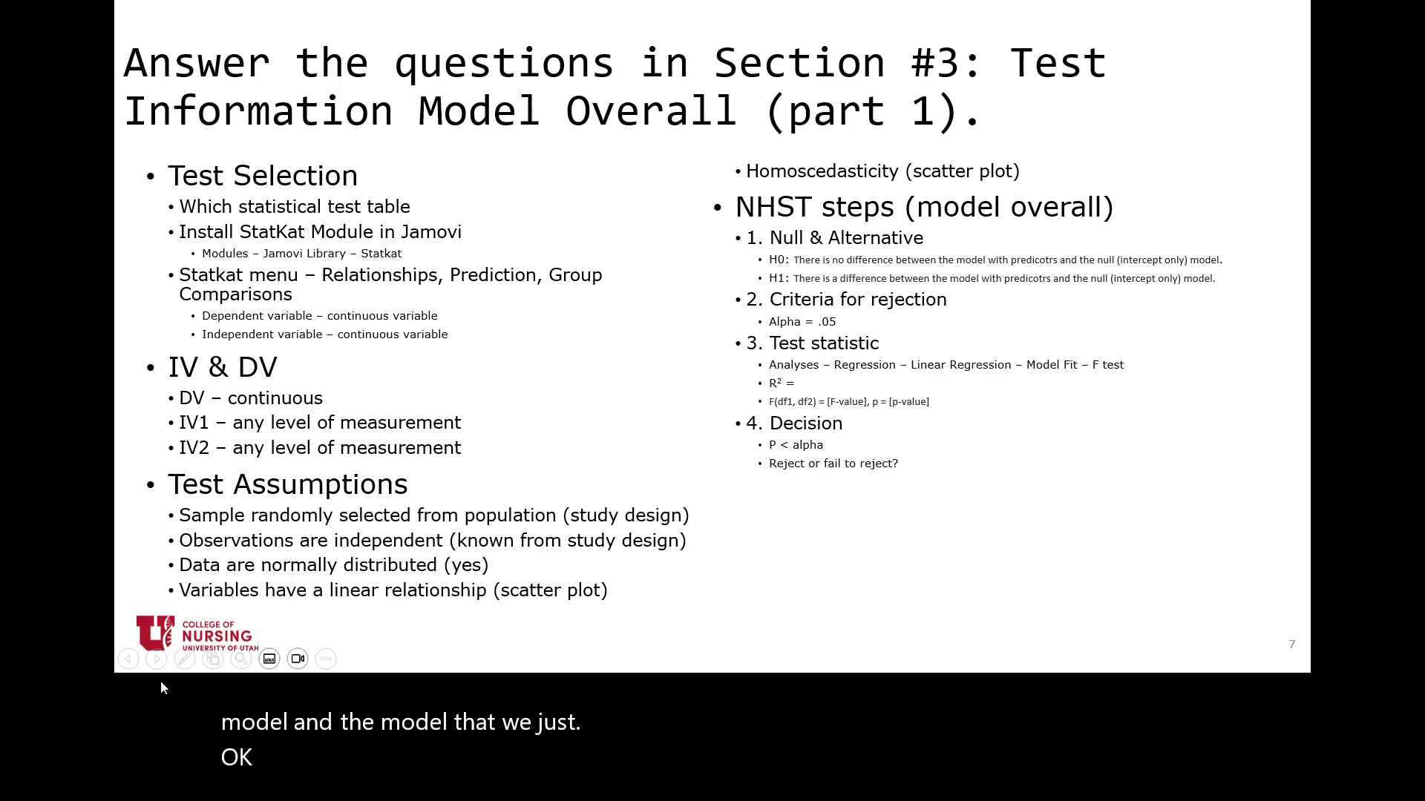
click(156, 659)
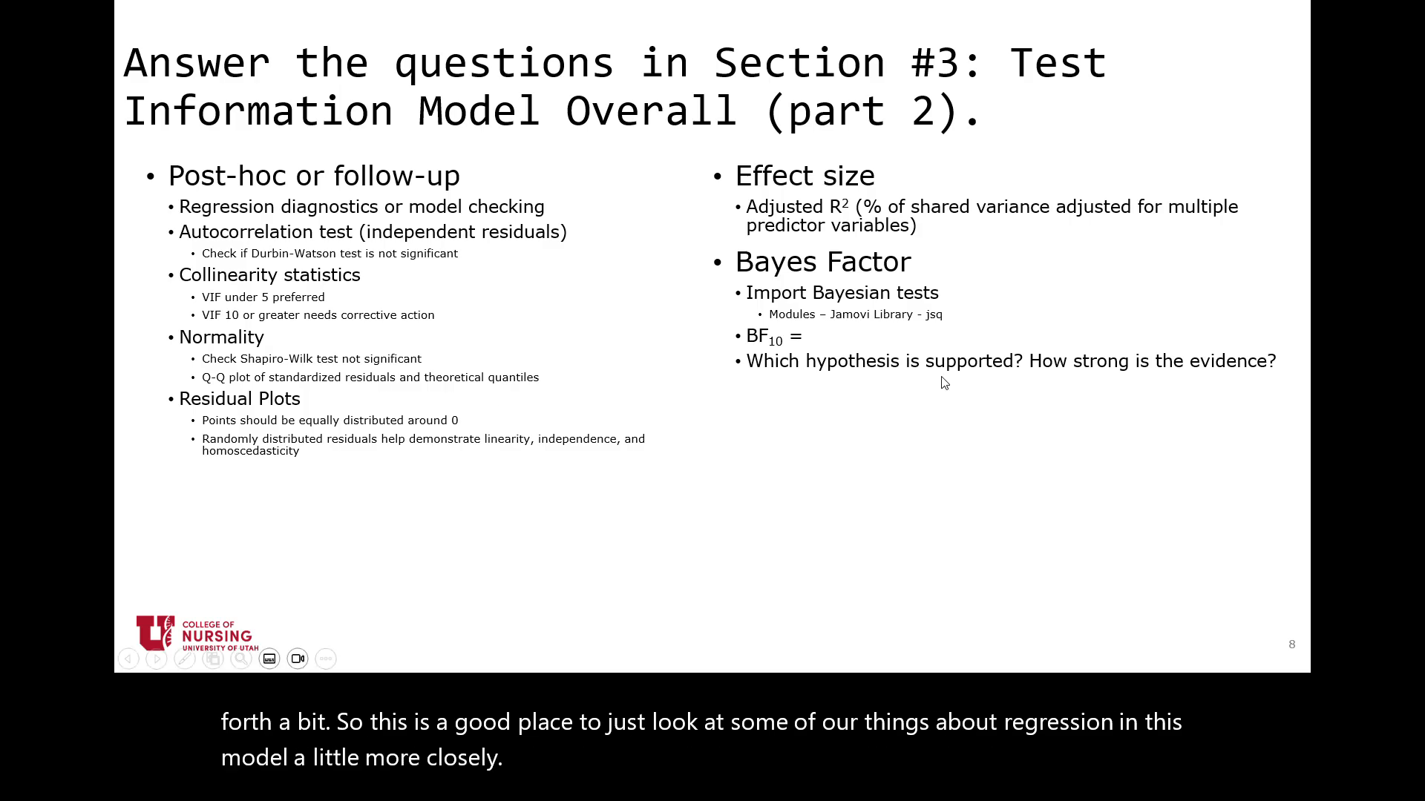
Bring the analysis window back and enable the Autocorrelation test and Collinearity statistics under Assumption Checks
drag(1424, 141, 701, 92)
click(389, 377)
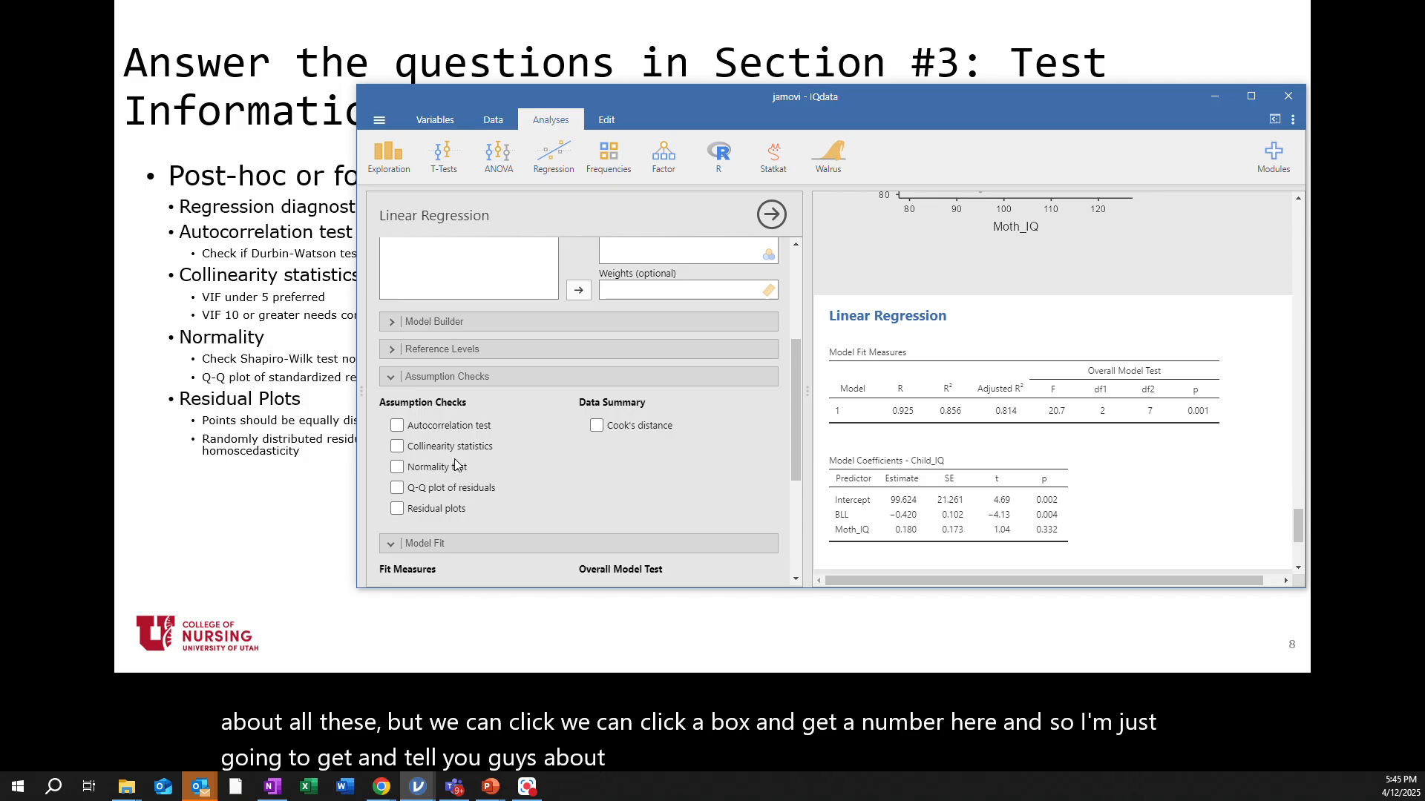
click(397, 427)
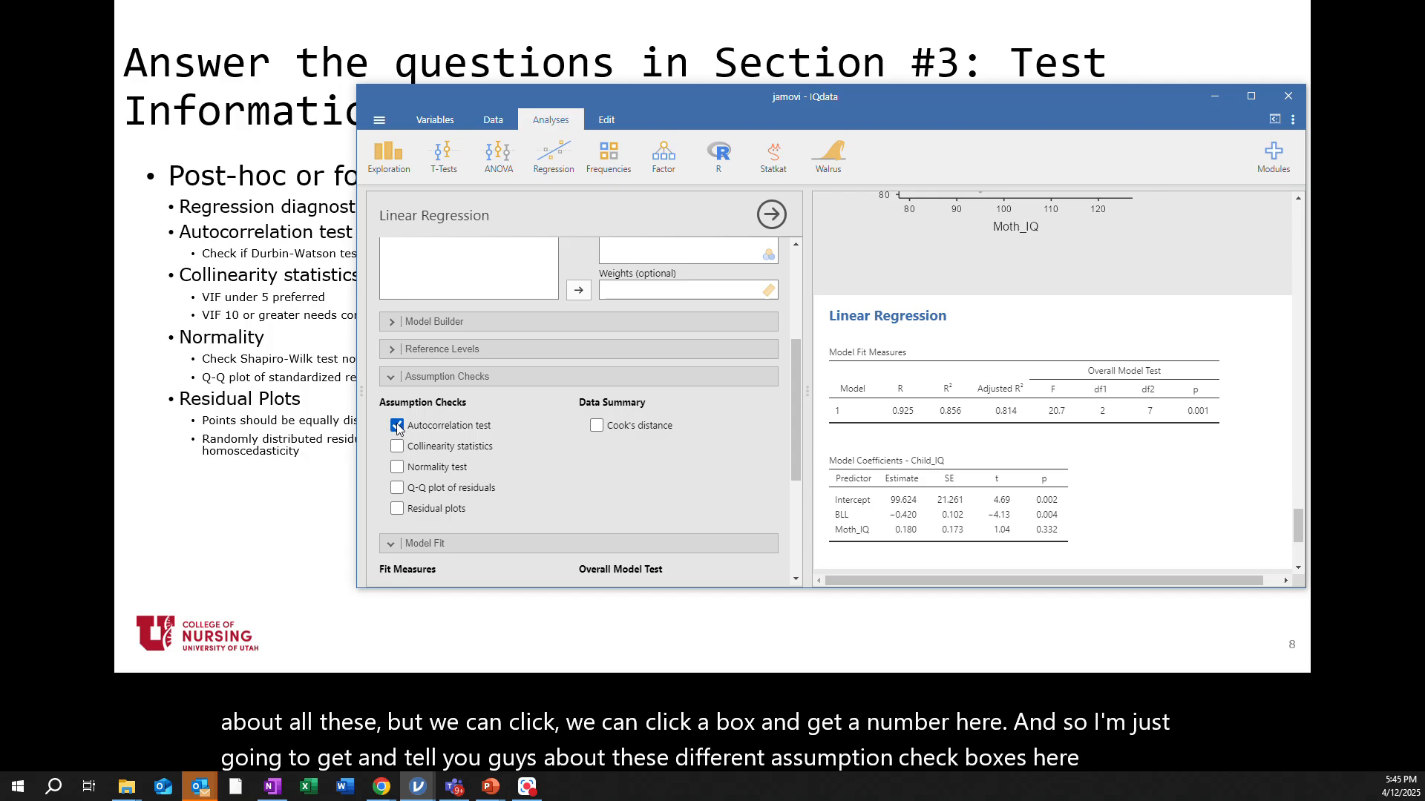
scroll(883, 461, down, 2)
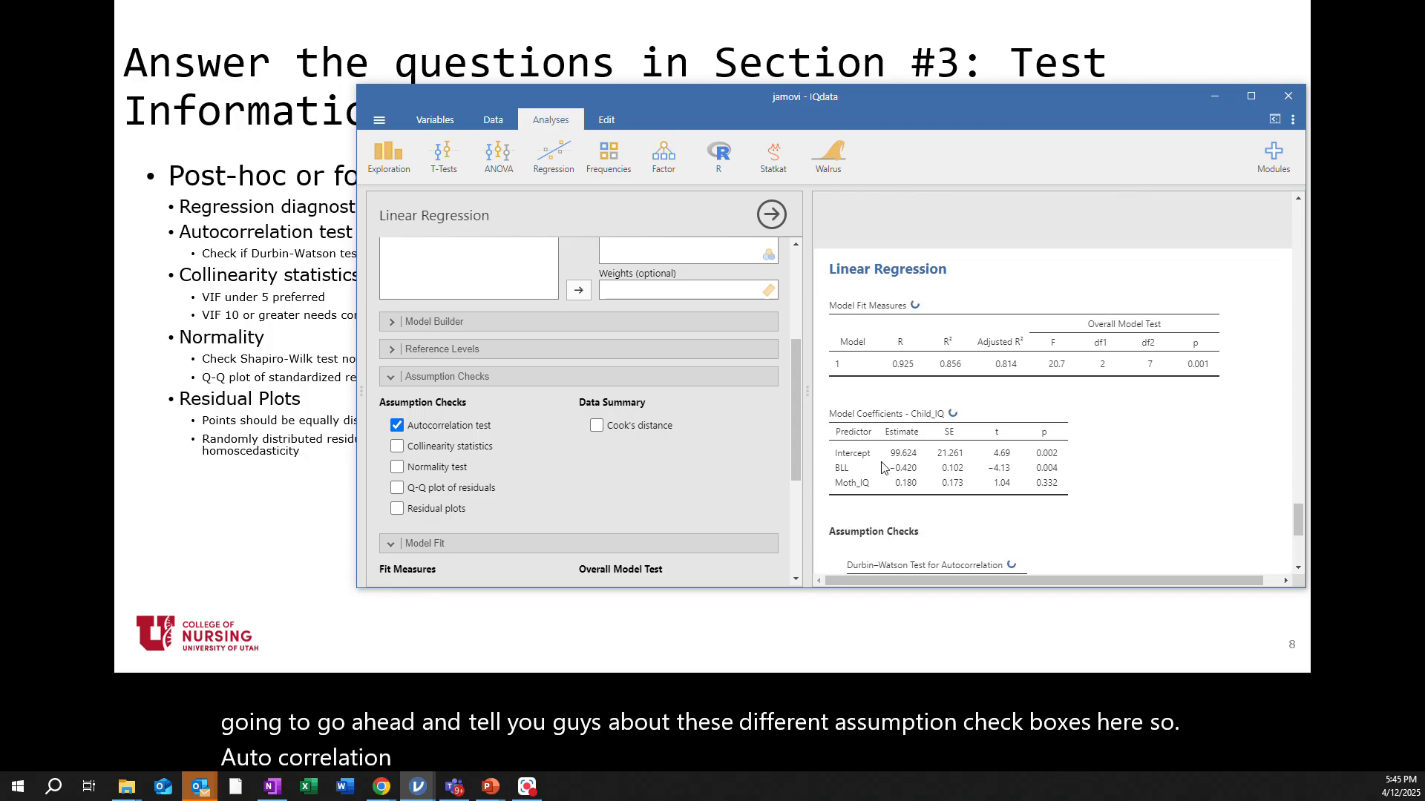
scroll(882, 464, down, 1)
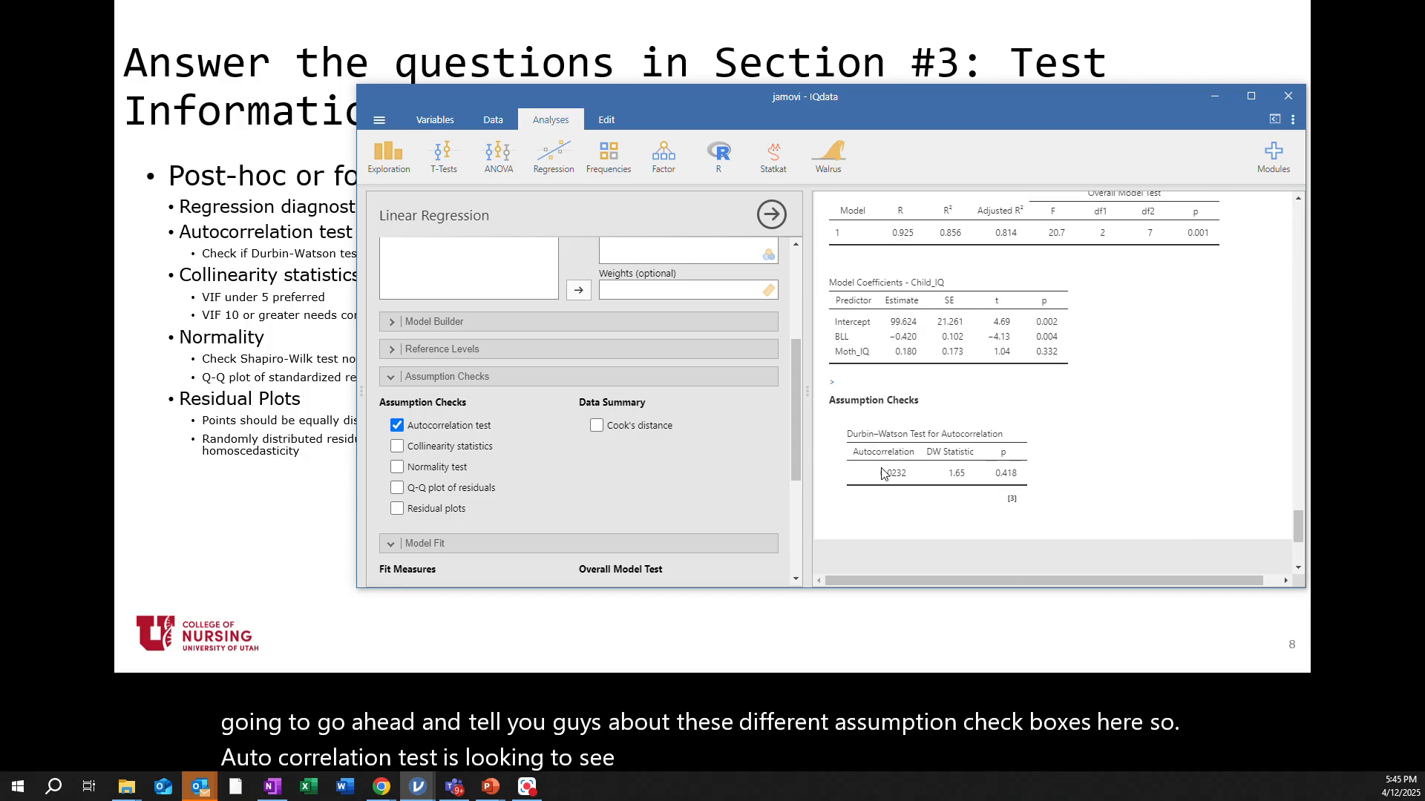
scroll(883, 474, down, 1)
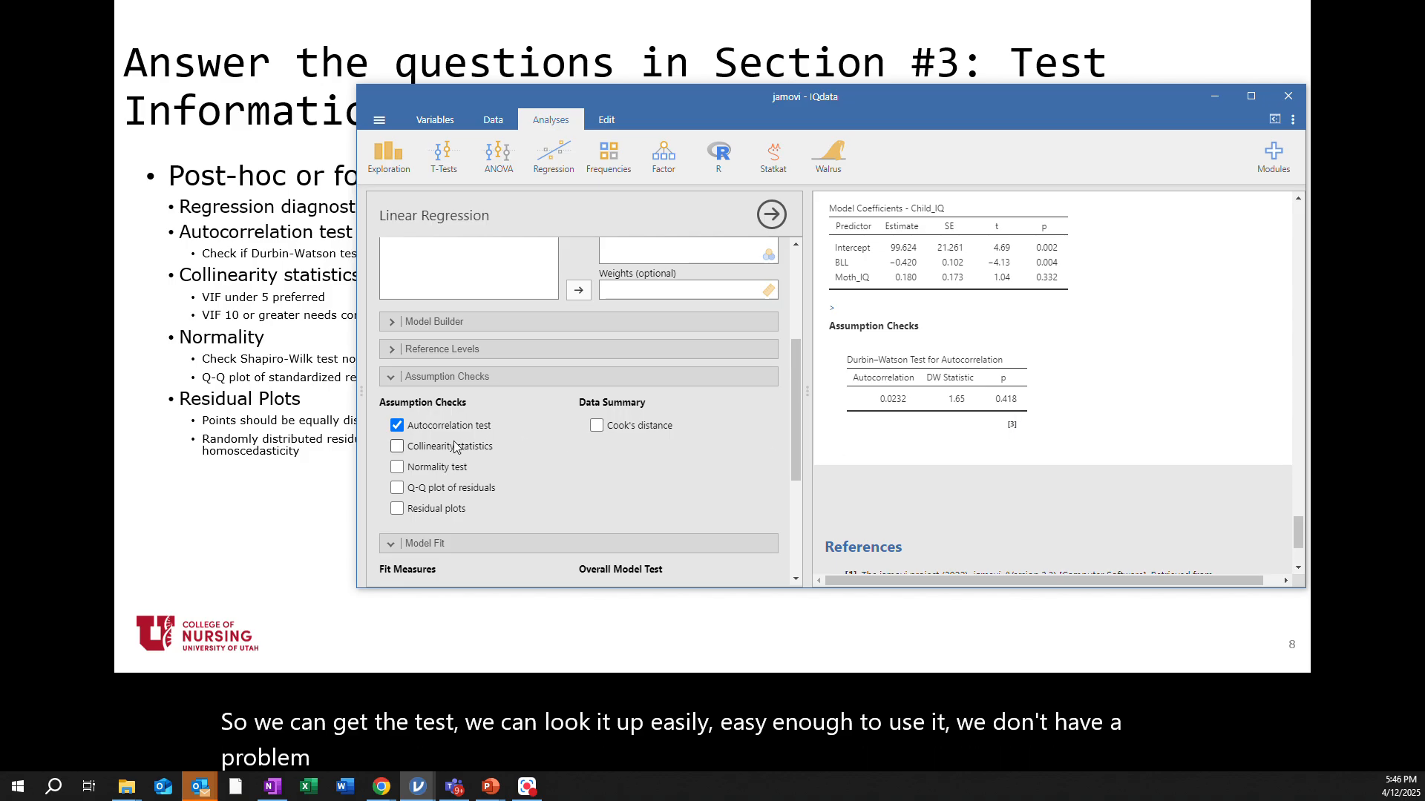
click(397, 448)
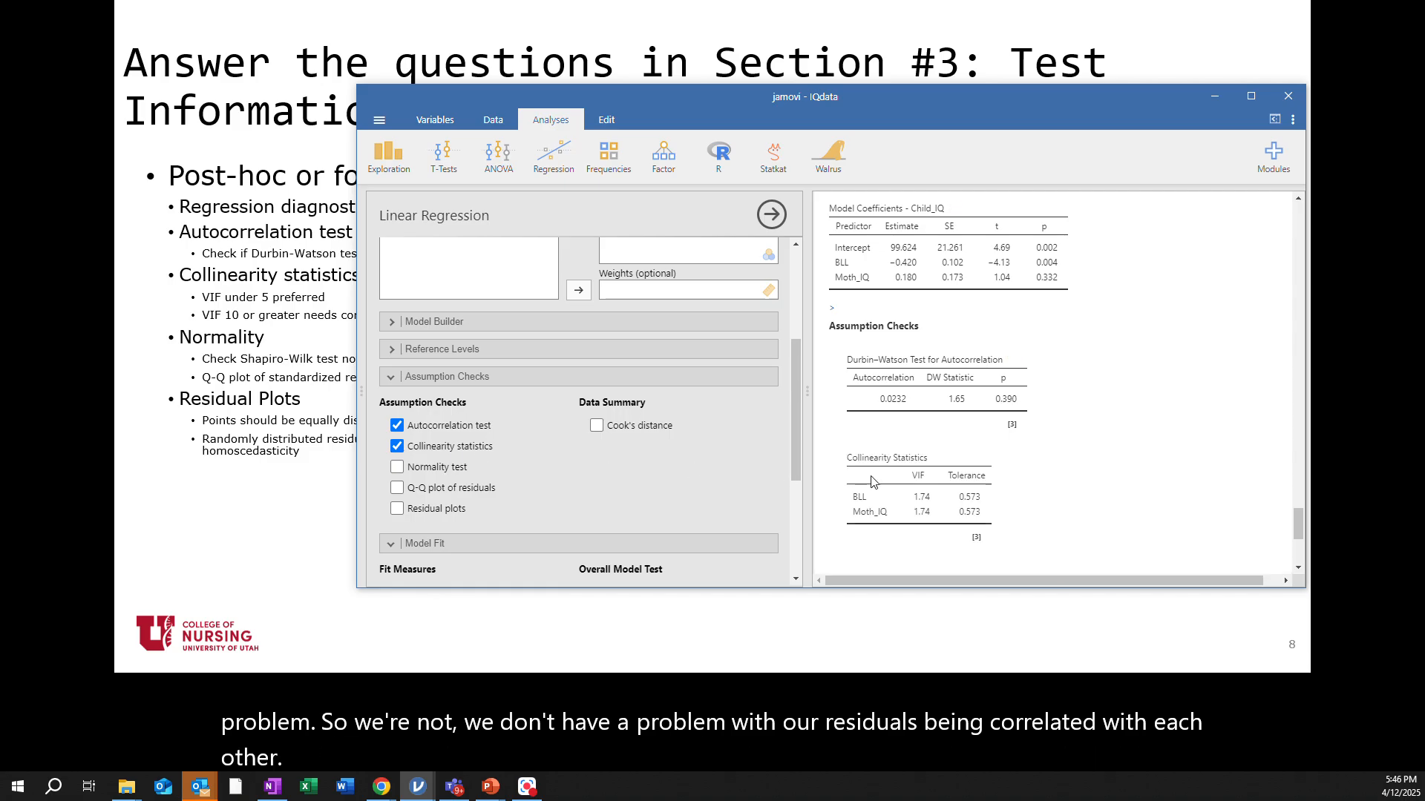
scroll(873, 482, down, 1)
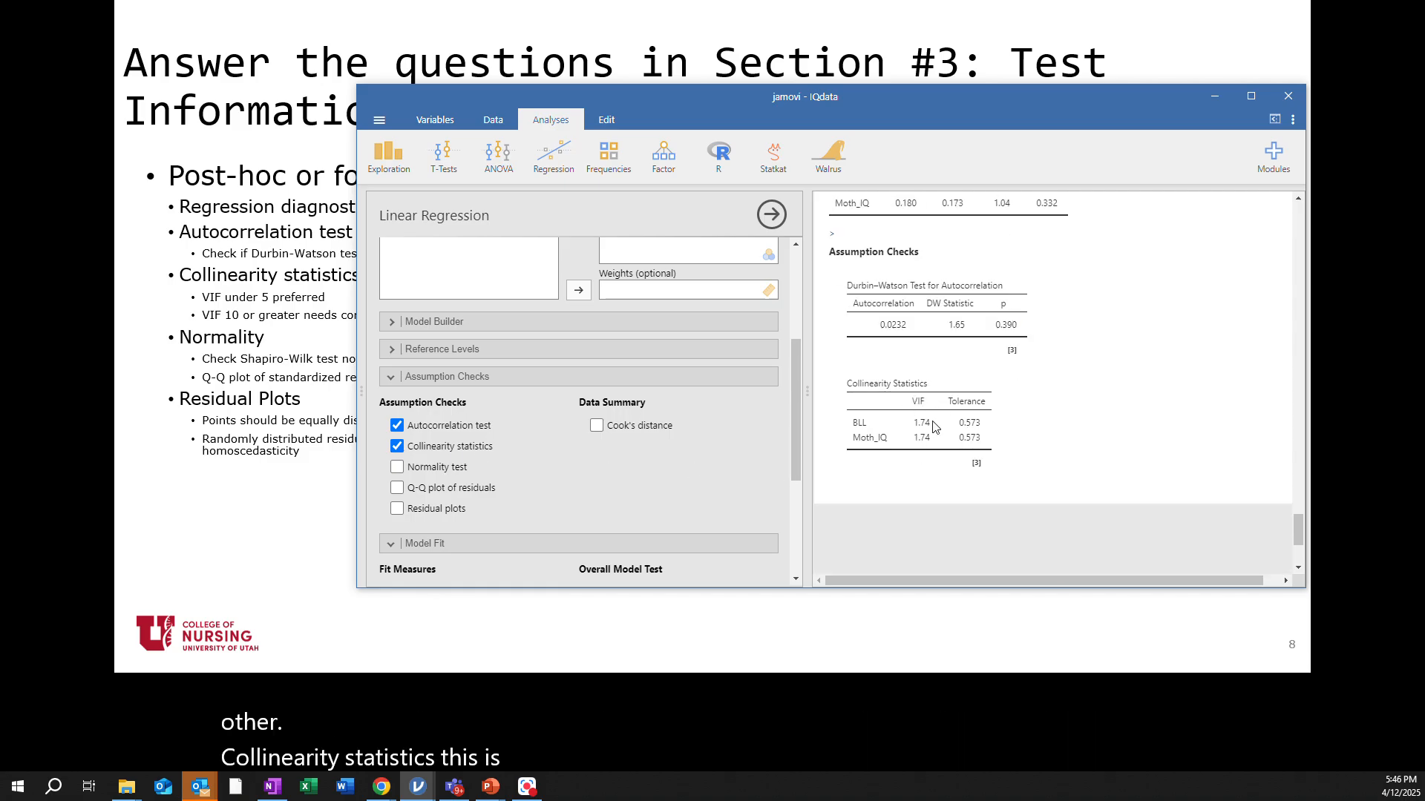
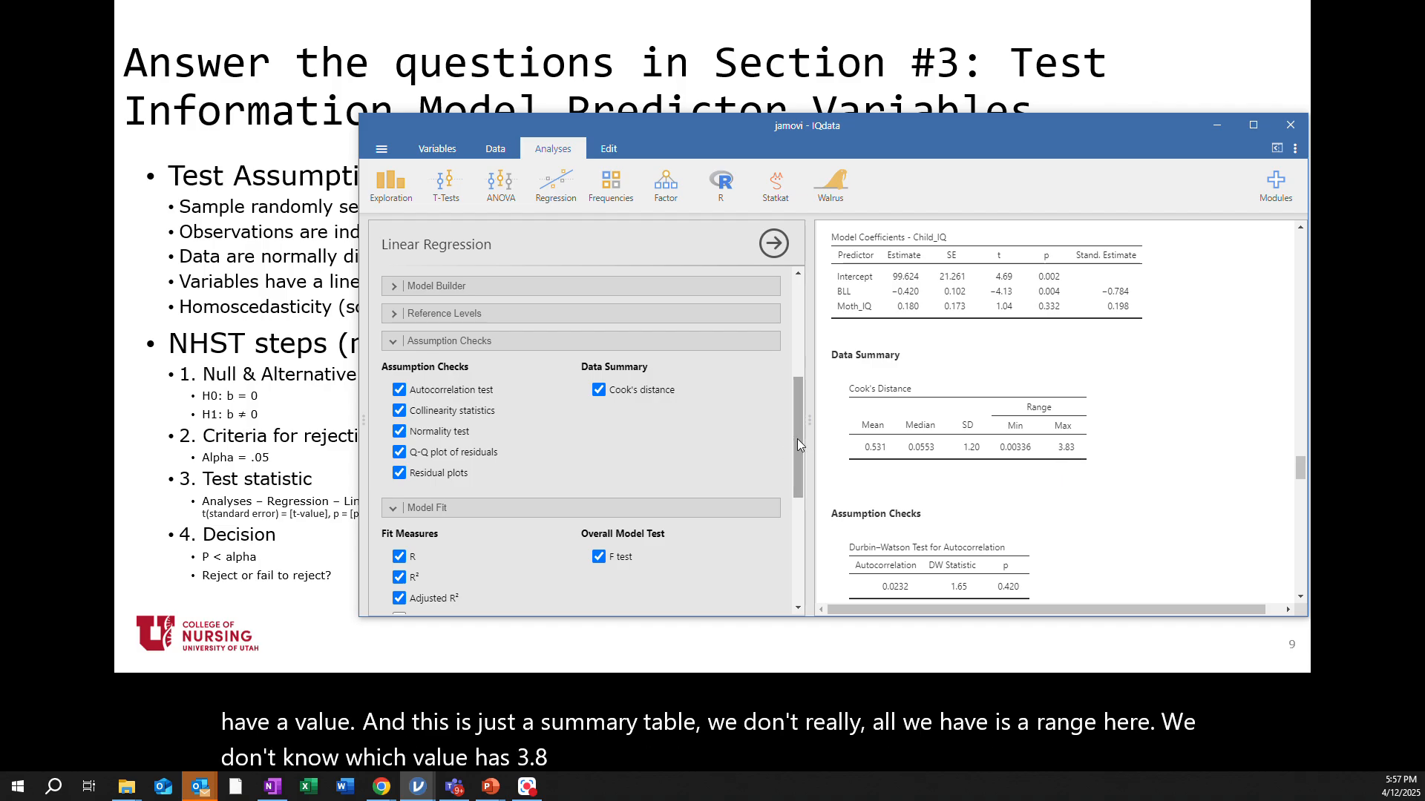
In the Save options of the Linear Regression analysis, enable Predicted values, Residuals and Cook's distance
drag(797, 435, 815, 566)
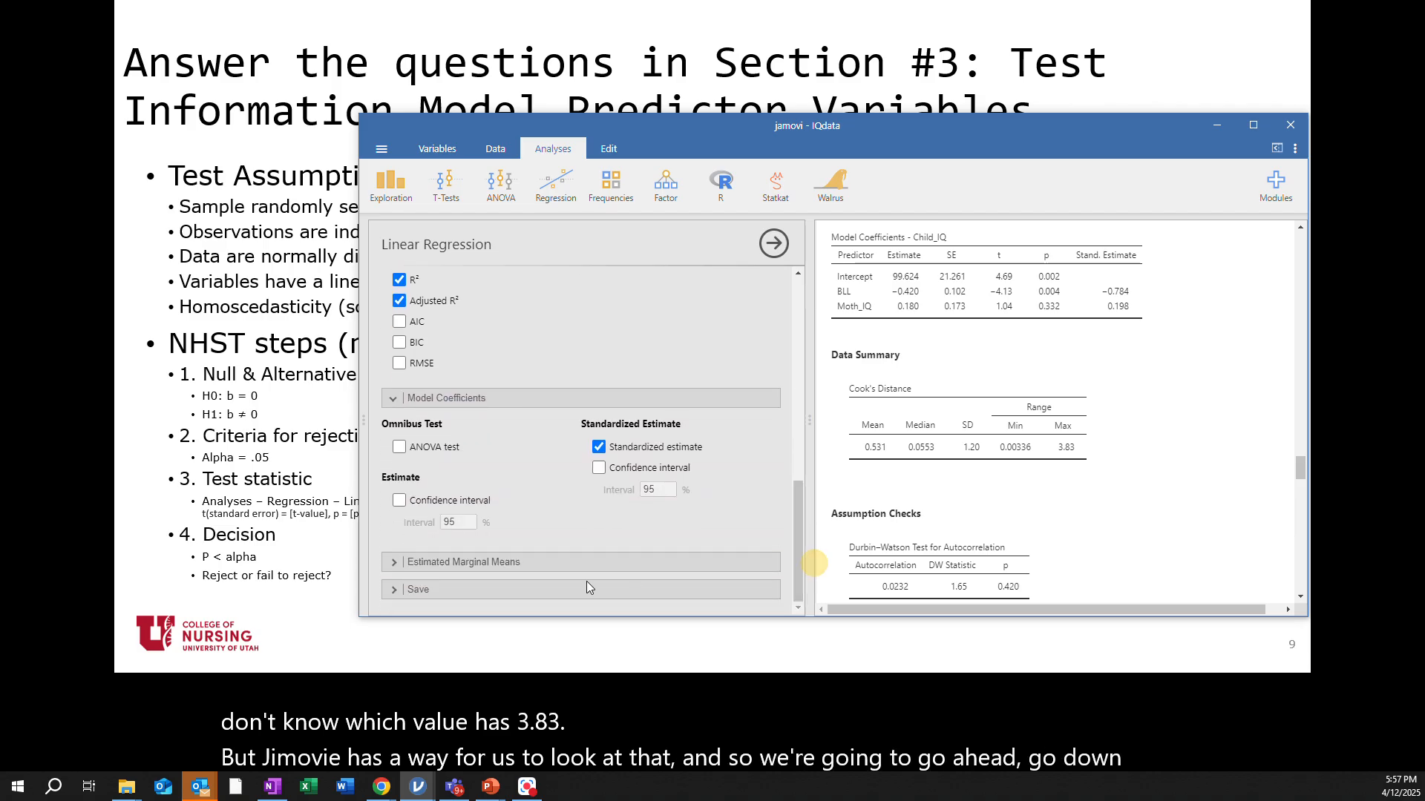
click(392, 589)
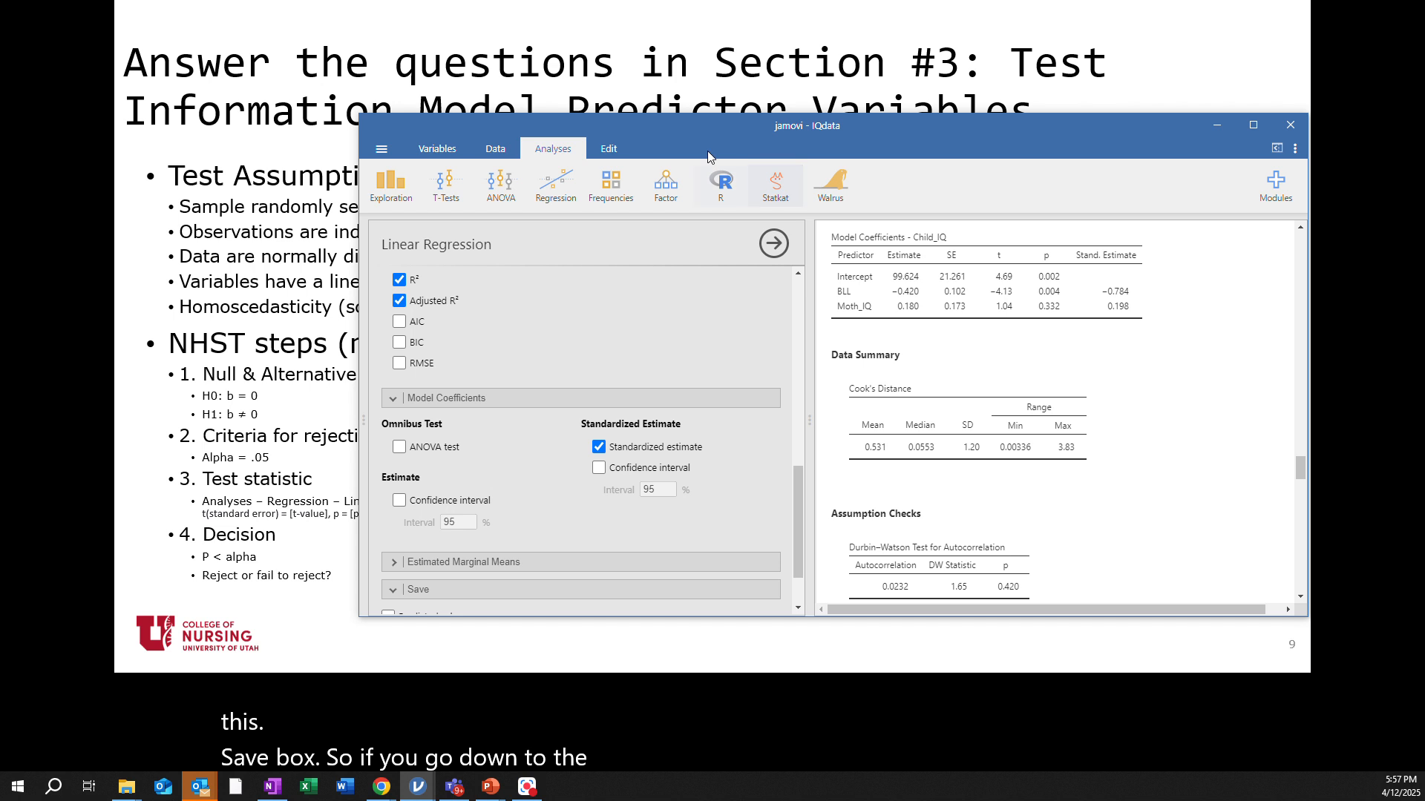
drag(711, 123, 852, 80)
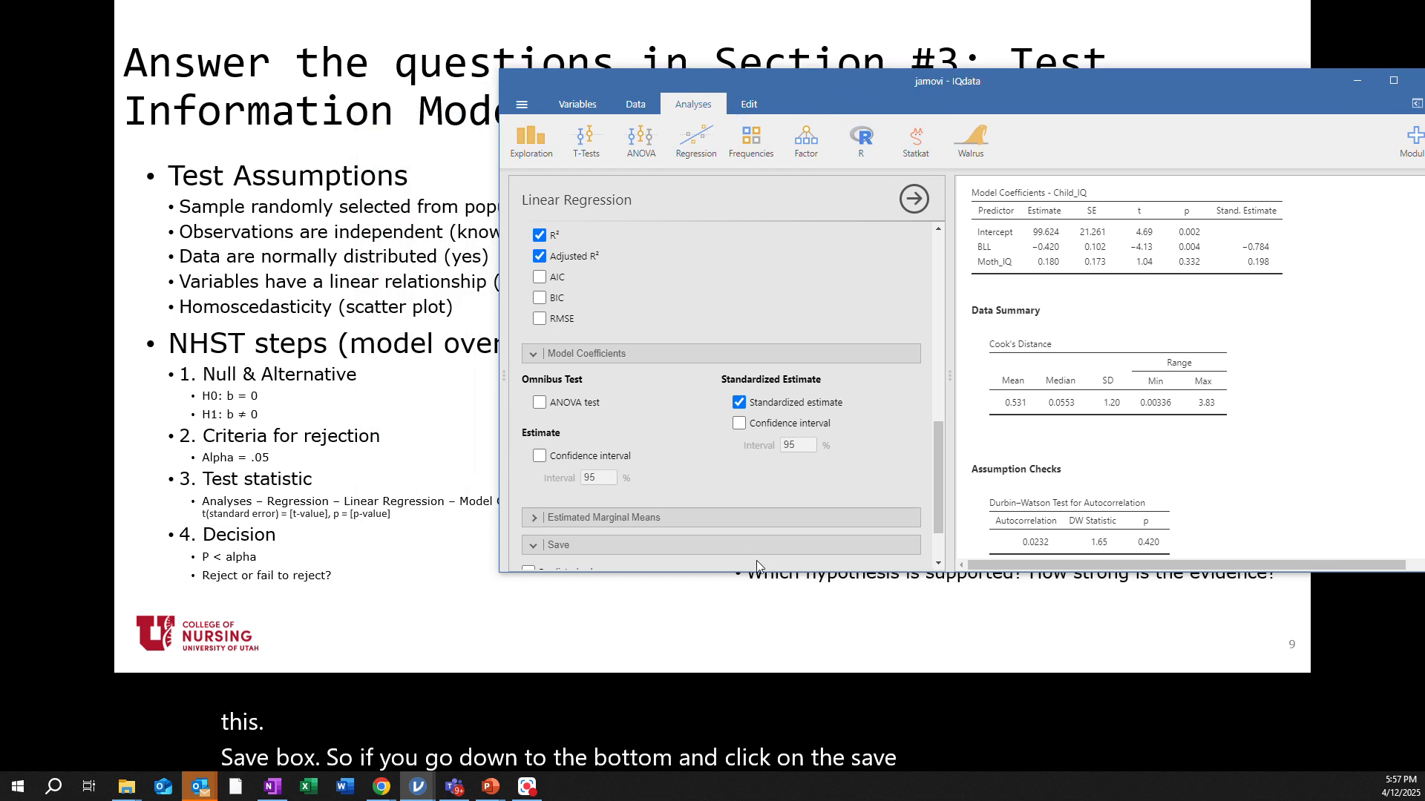
scroll(755, 558, down, 2)
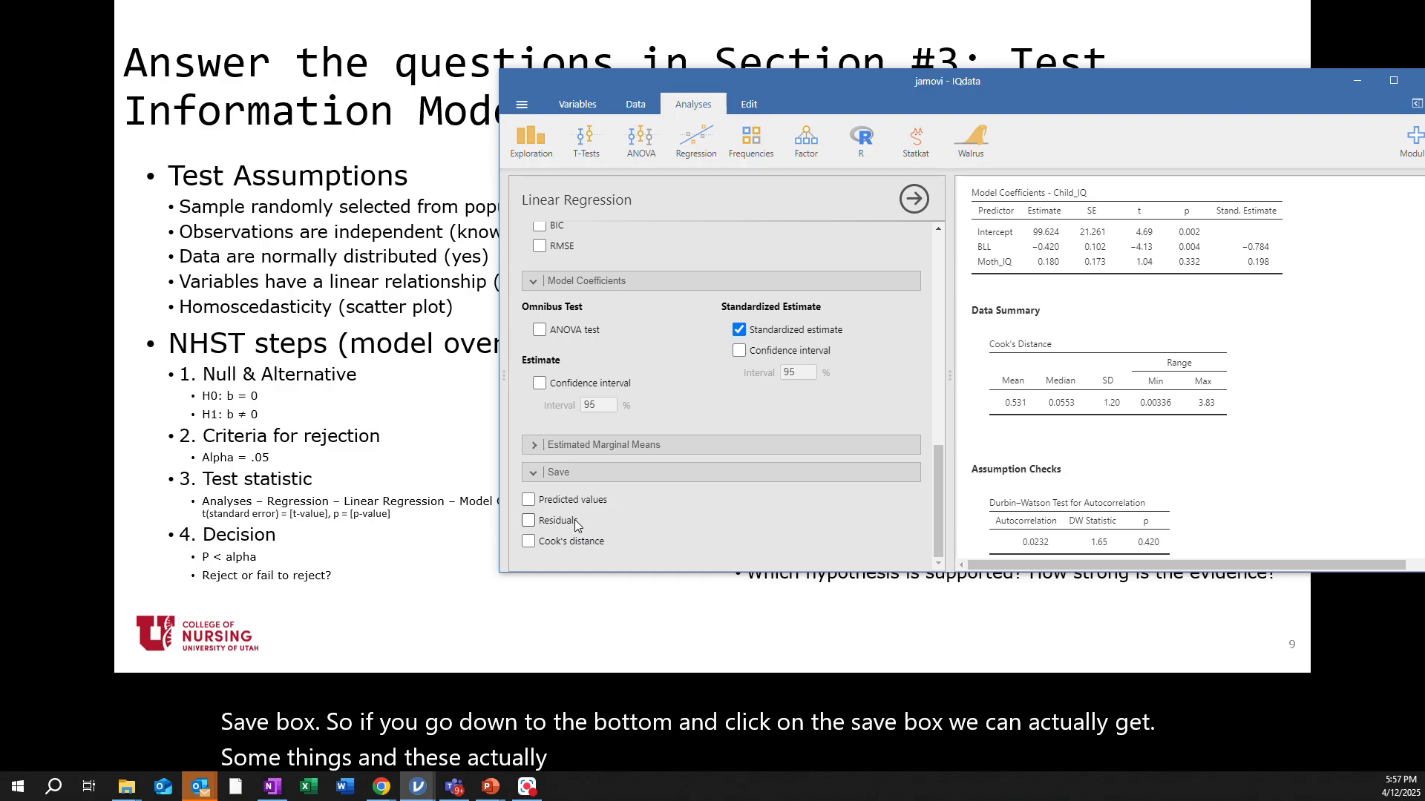
click(529, 501)
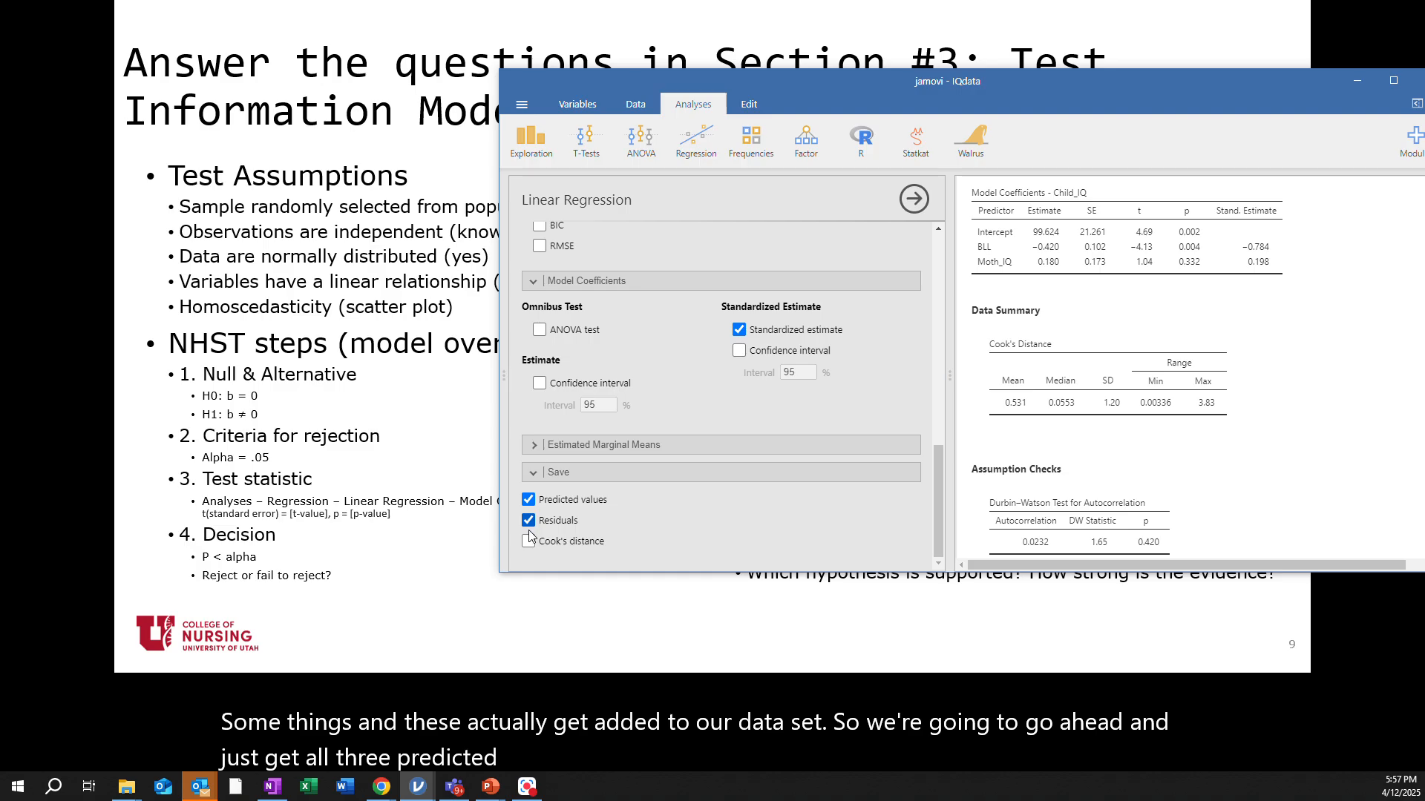
click(529, 543)
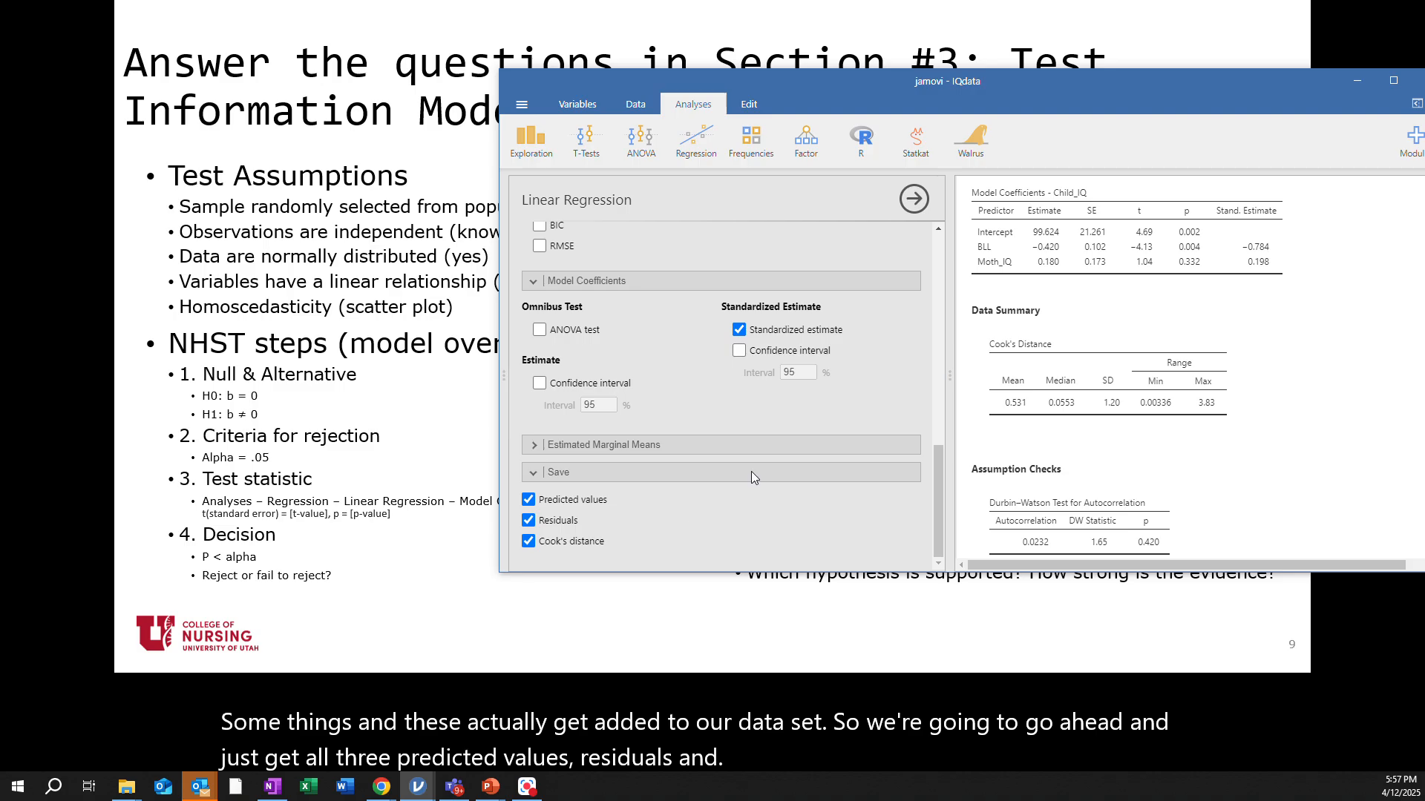
Switch to the data spreadsheet and inspect the saved Predicted, Residuals and Cook's distance columns alongside the original variables
click(635, 105)
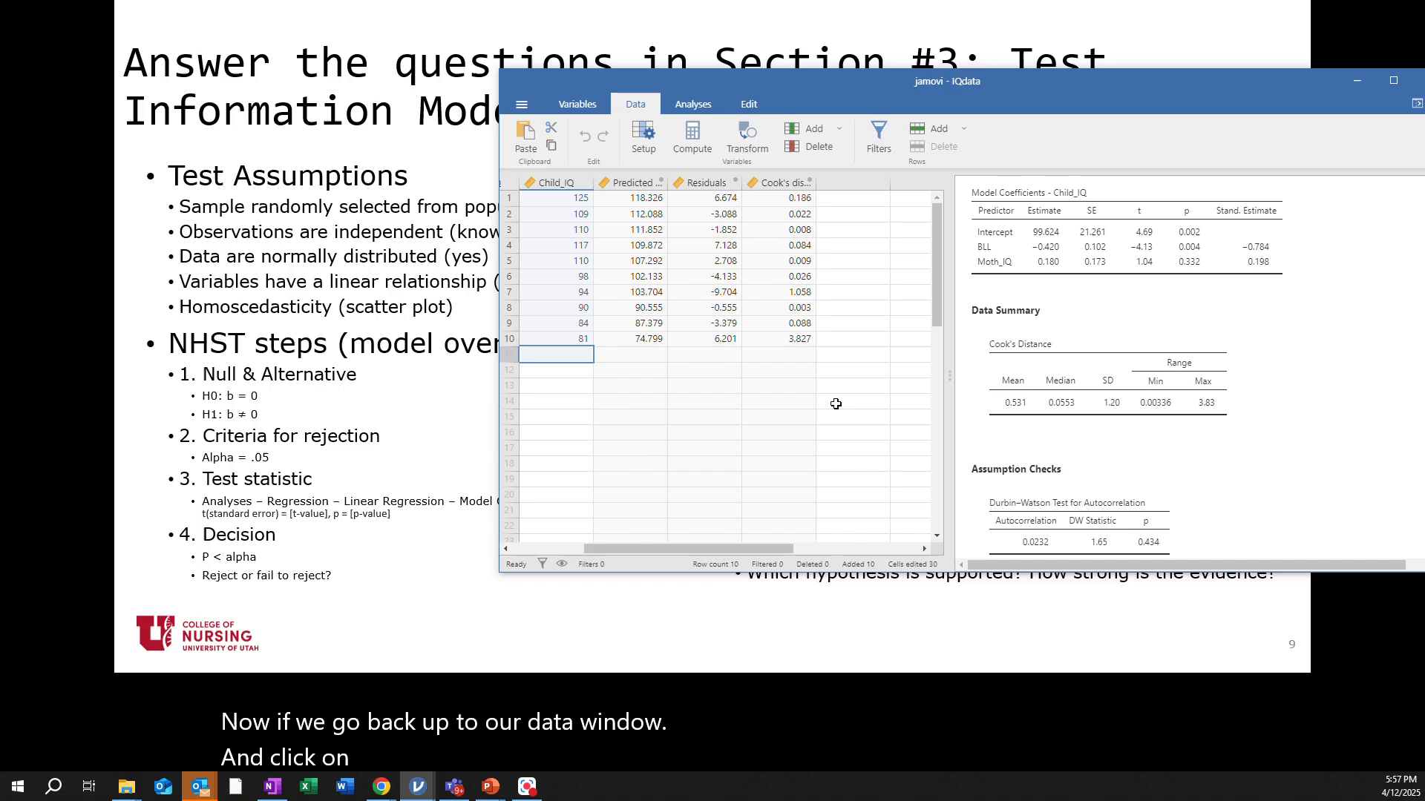
drag(740, 548, 663, 542)
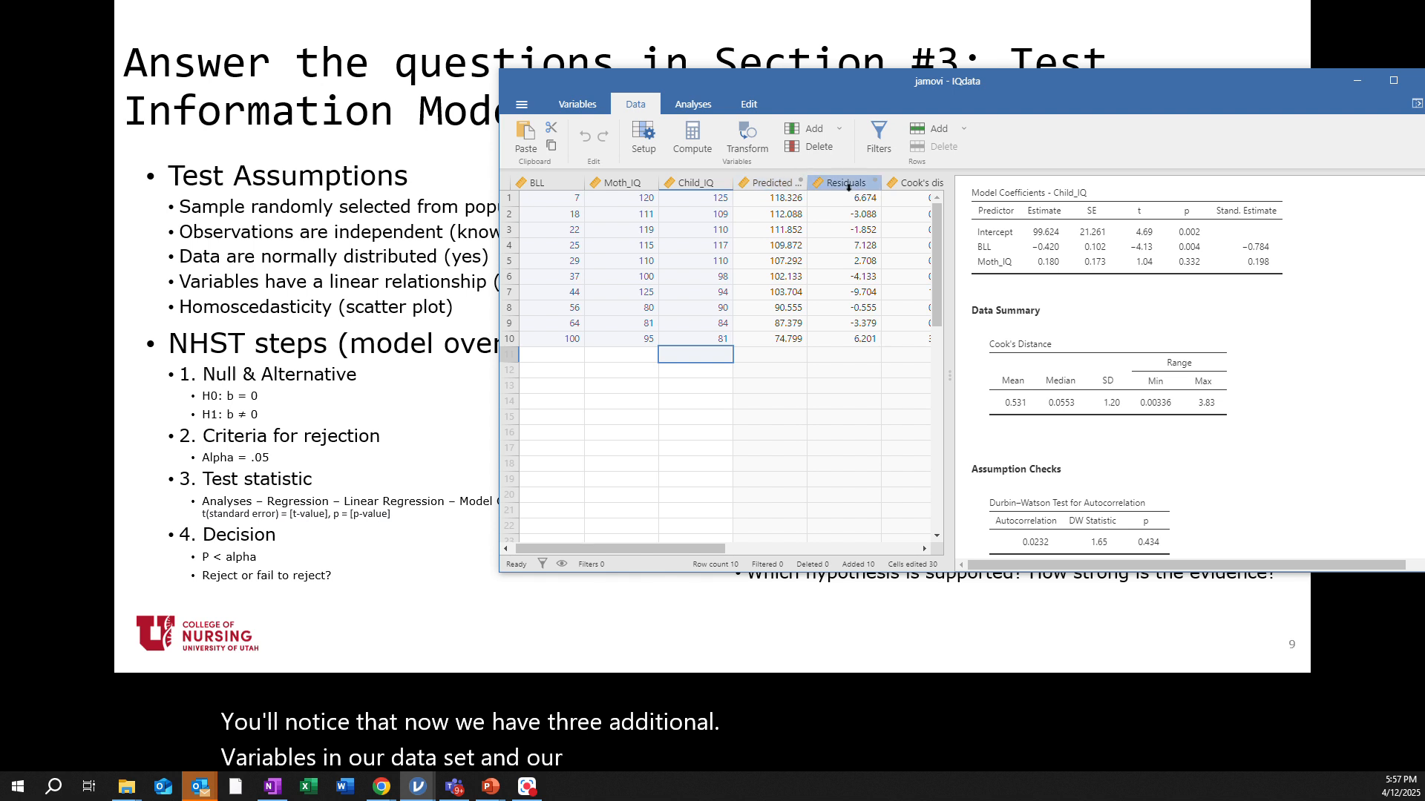
drag(716, 550, 755, 550)
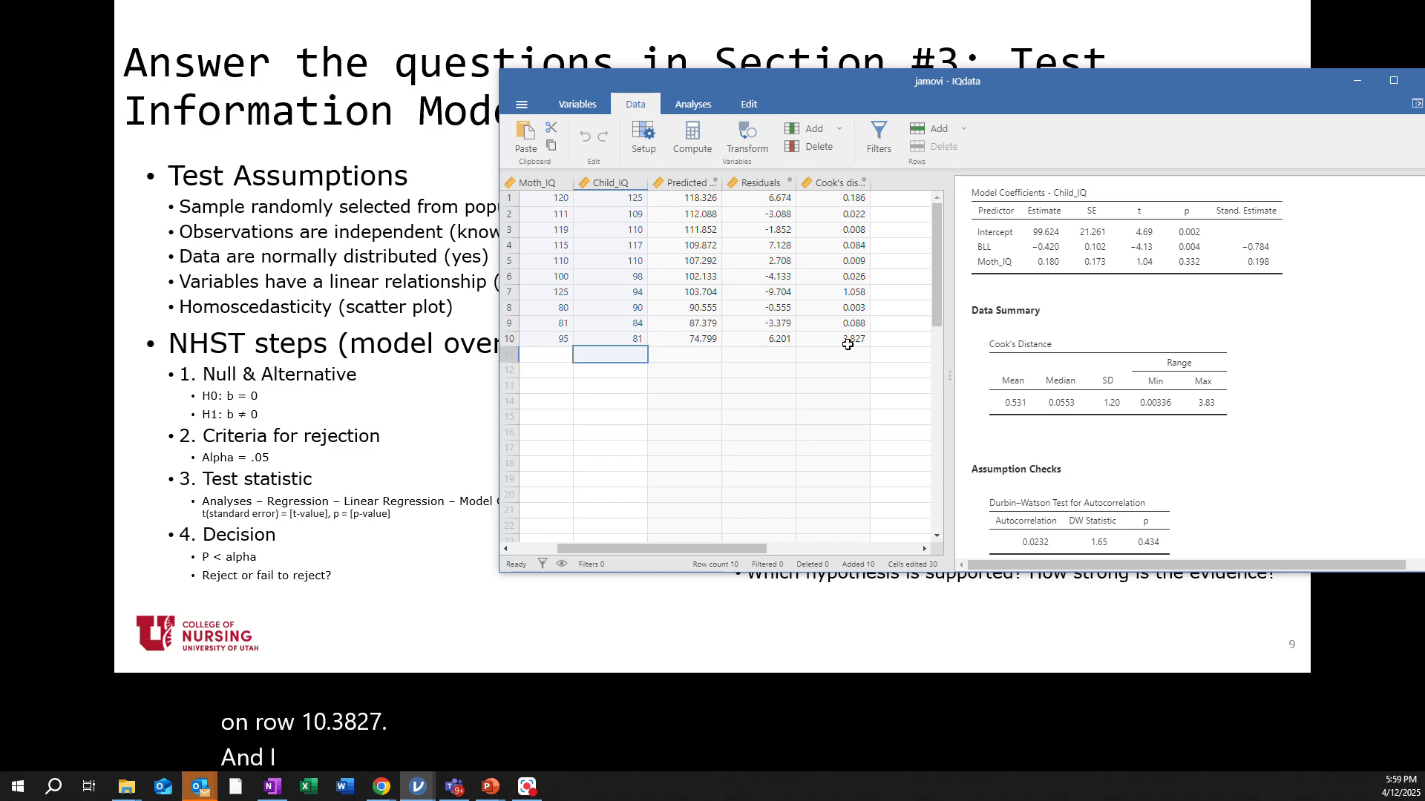
drag(749, 555, 678, 555)
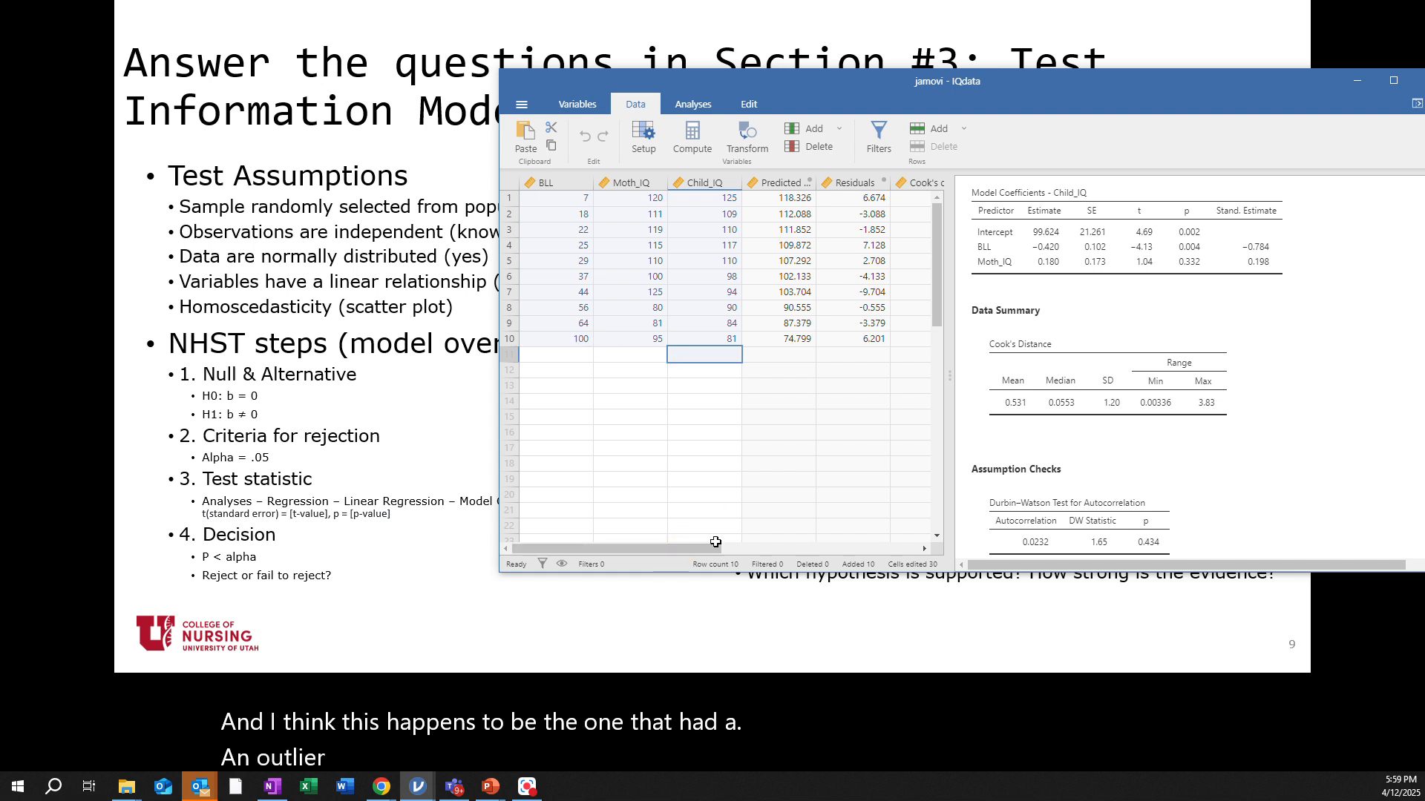
drag(679, 547, 764, 549)
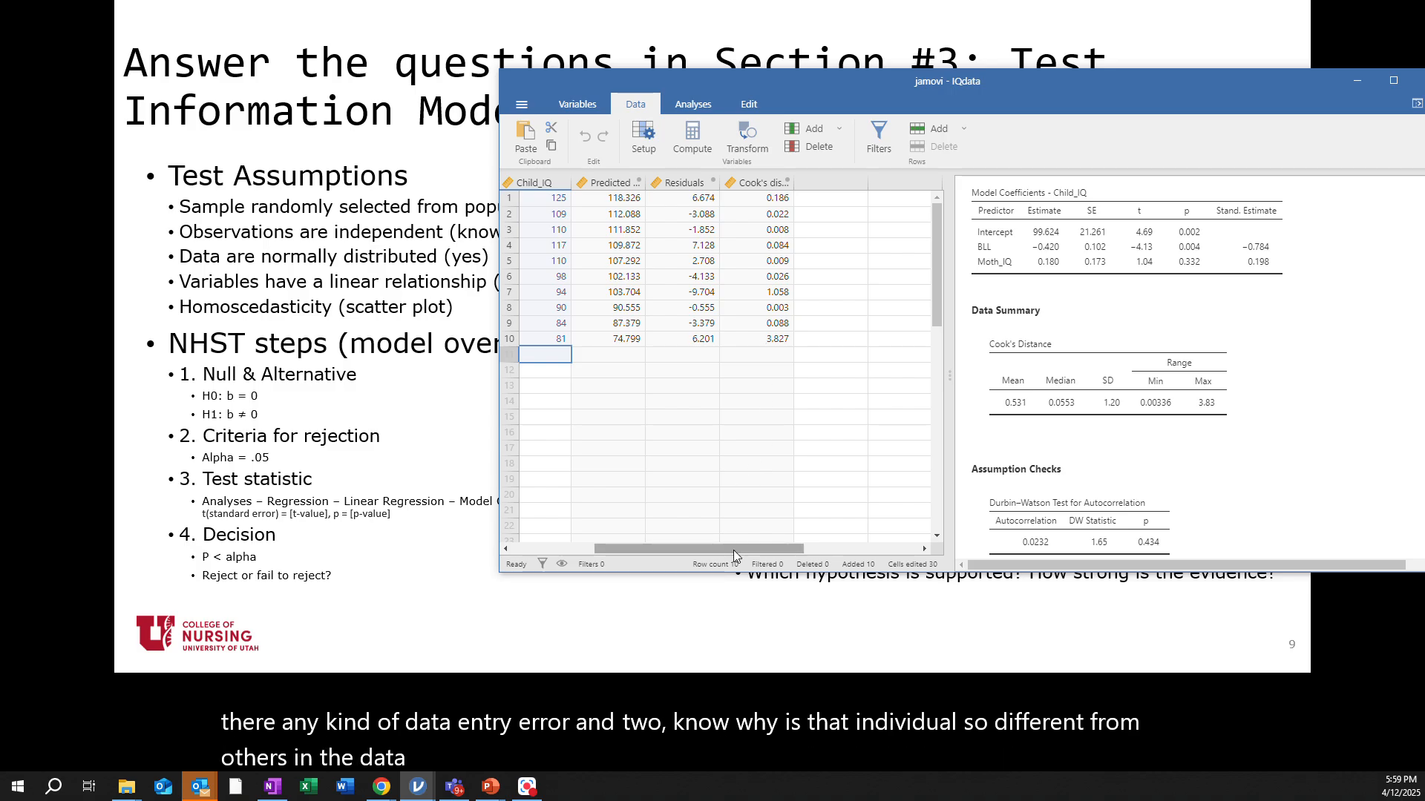
mouse_move(732, 550)
mouse_down()
mouse_move(653, 544)
mouse_move(719, 538)
mouse_up()
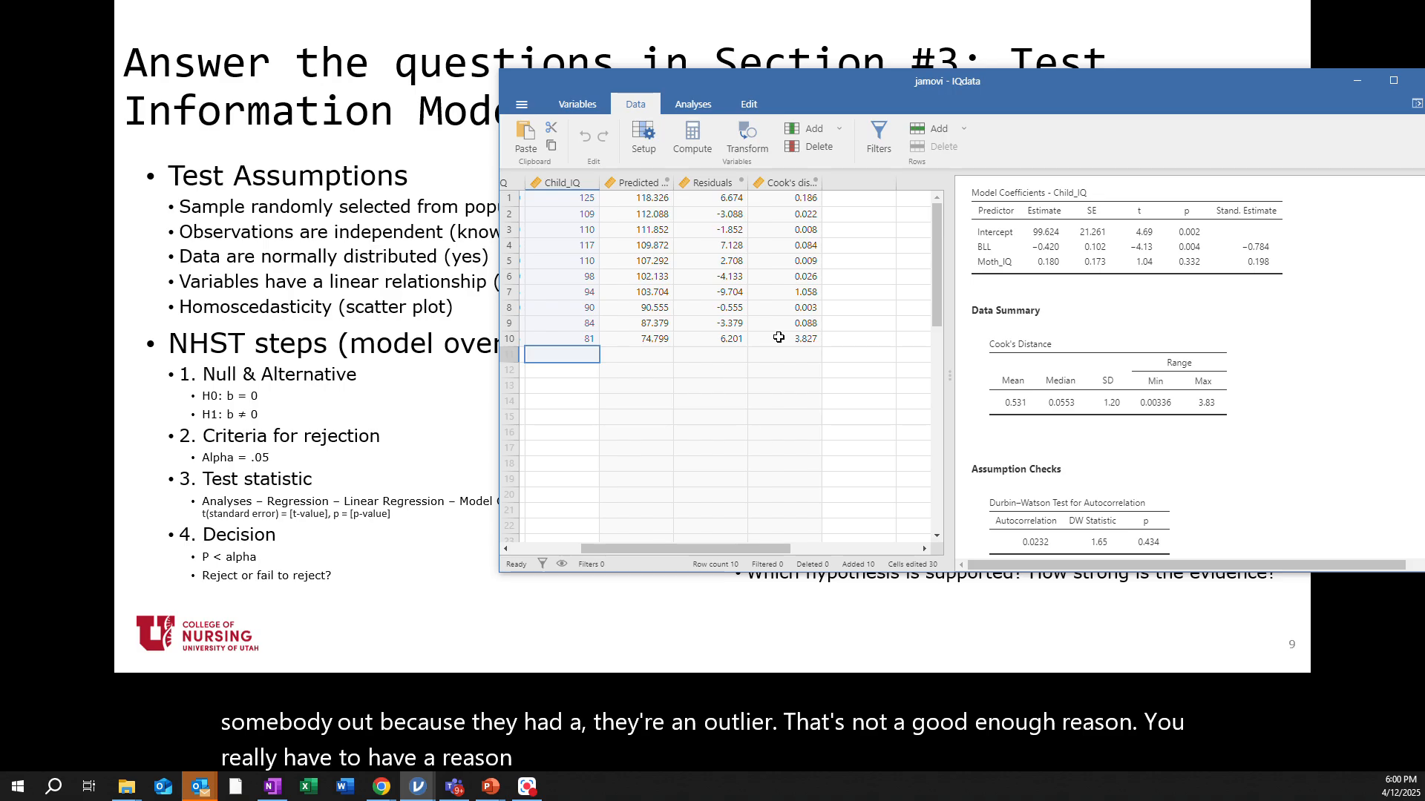
drag(646, 546, 576, 547)
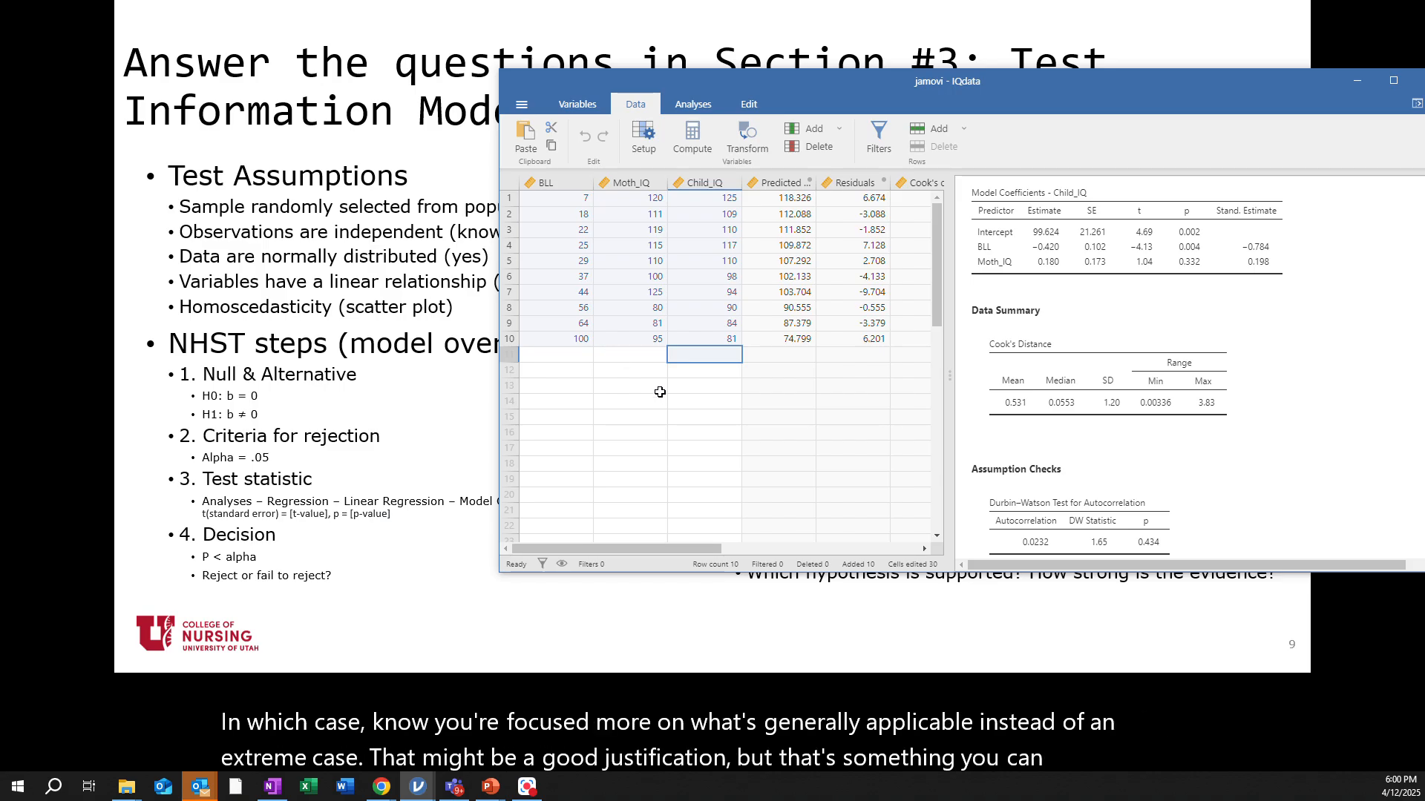
drag(625, 545, 747, 546)
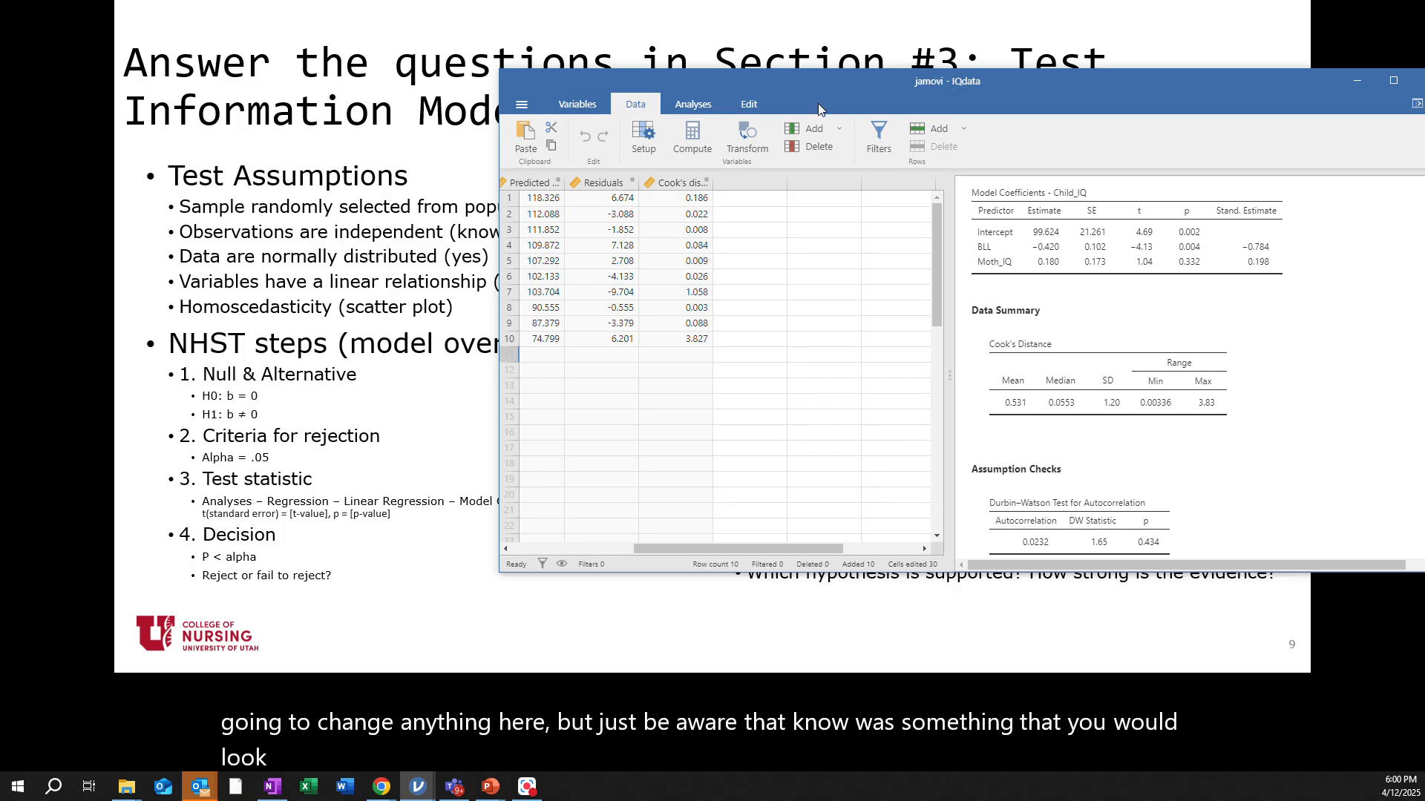
drag(811, 83, 1424, 153)
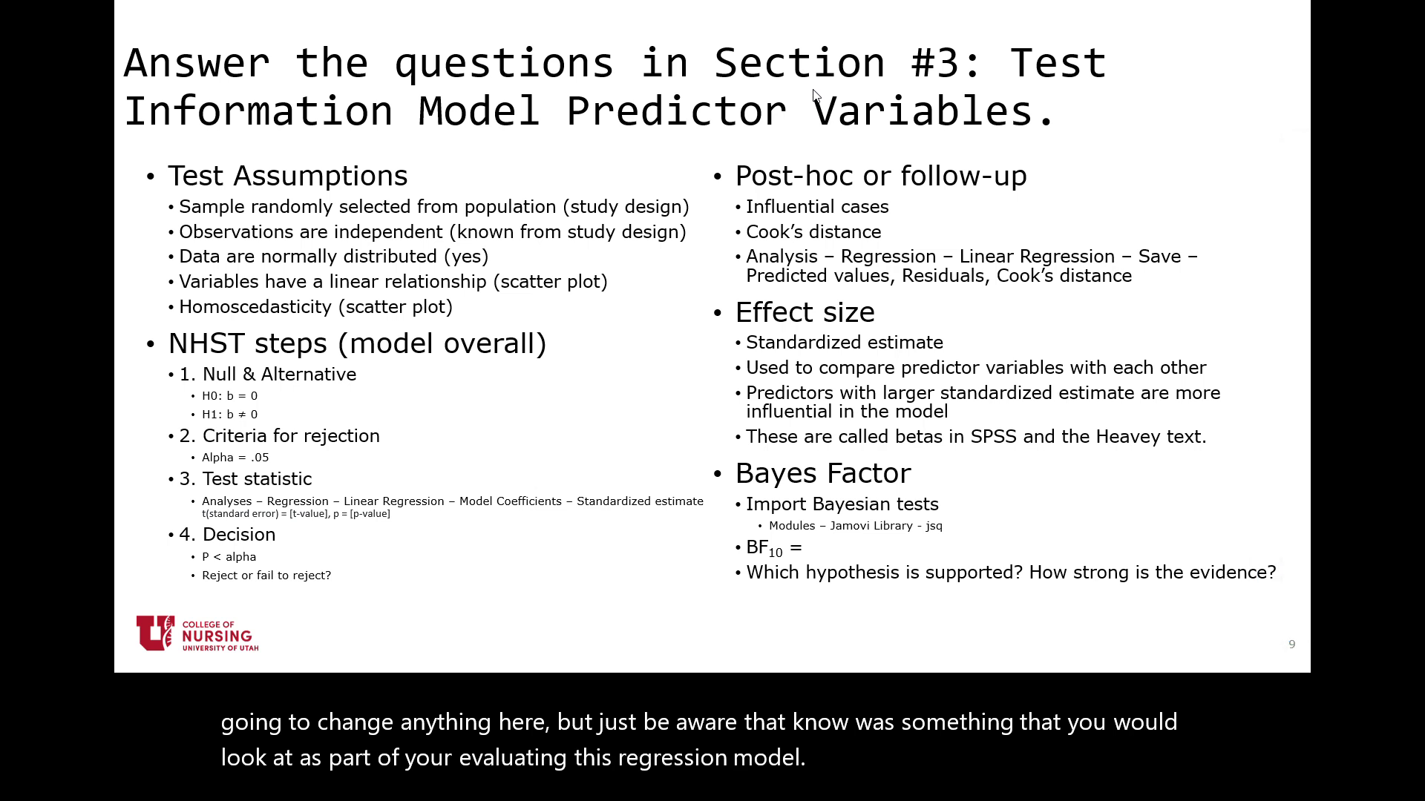
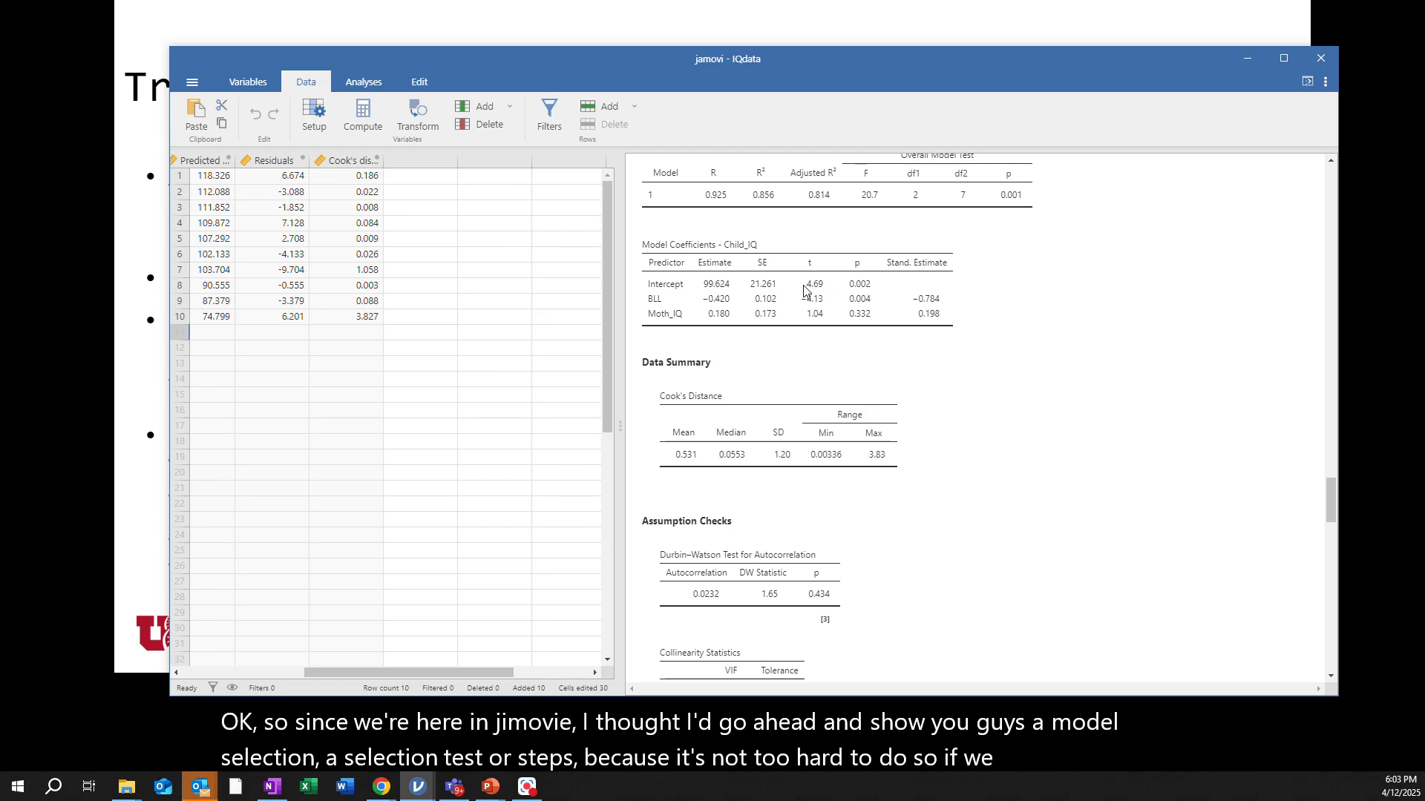
Reopen the Linear Regression options, add a new block in the Model Builder and move Moth_IQ from Block 1 into Block 2
click(803, 289)
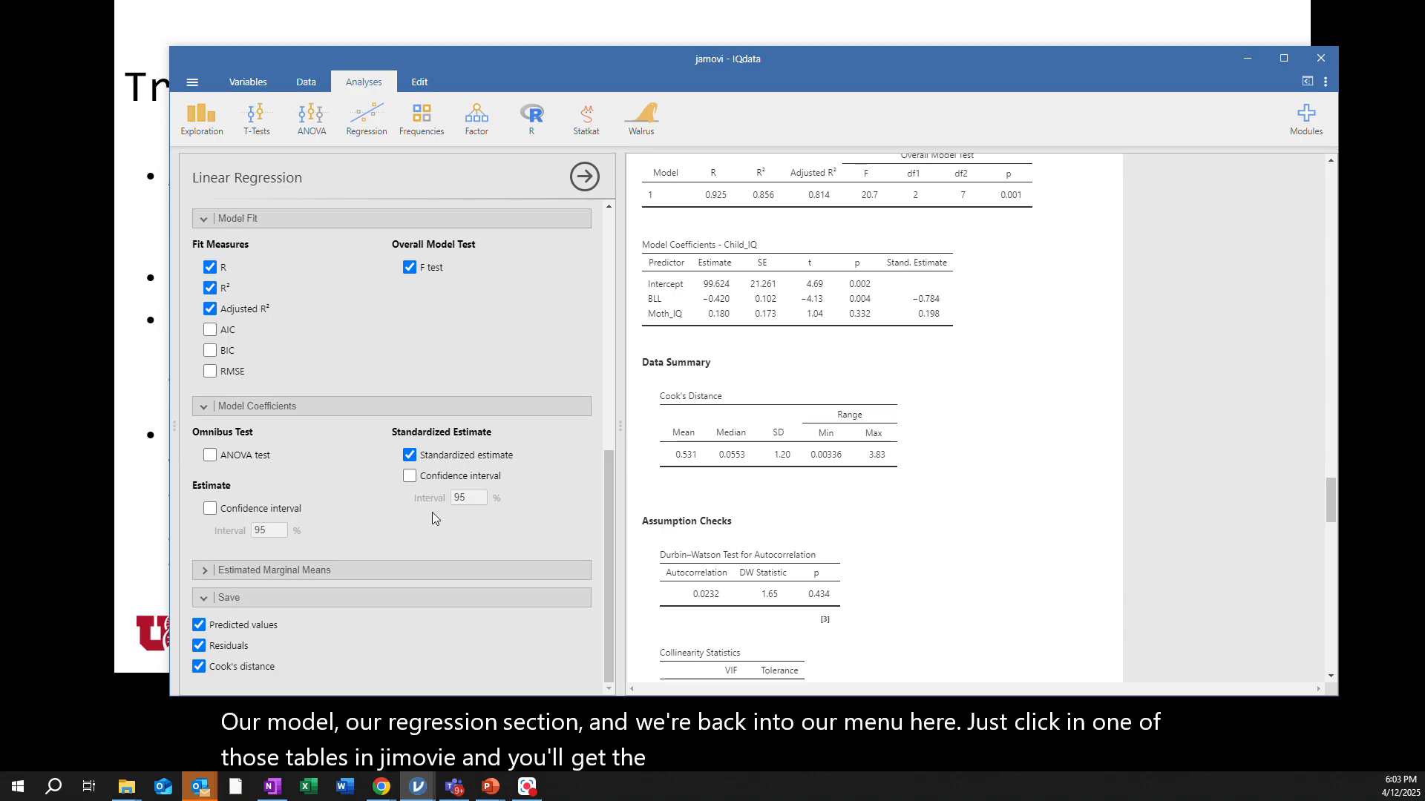
drag(607, 536, 643, 388)
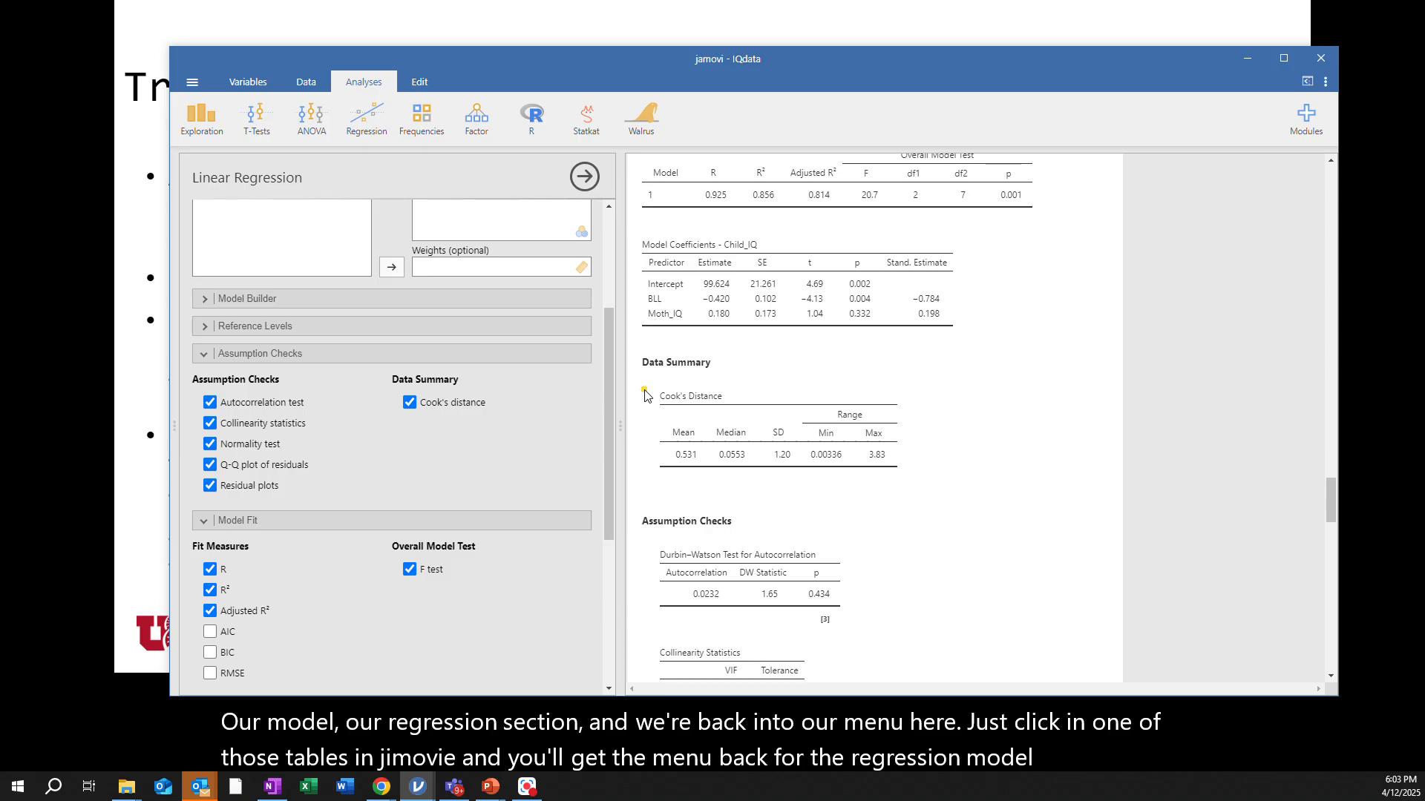
click(203, 299)
drag(613, 405, 608, 311)
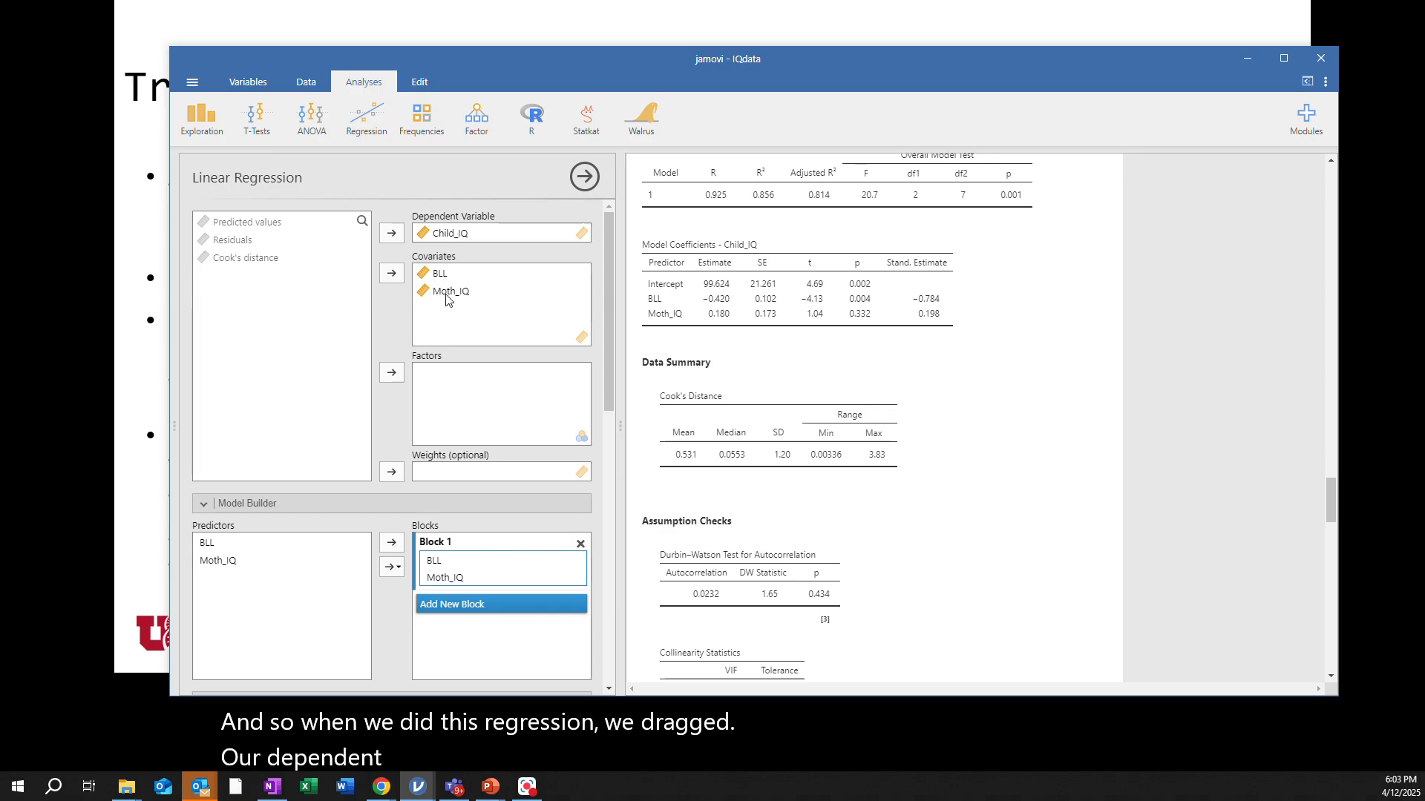
drag(608, 370, 617, 434)
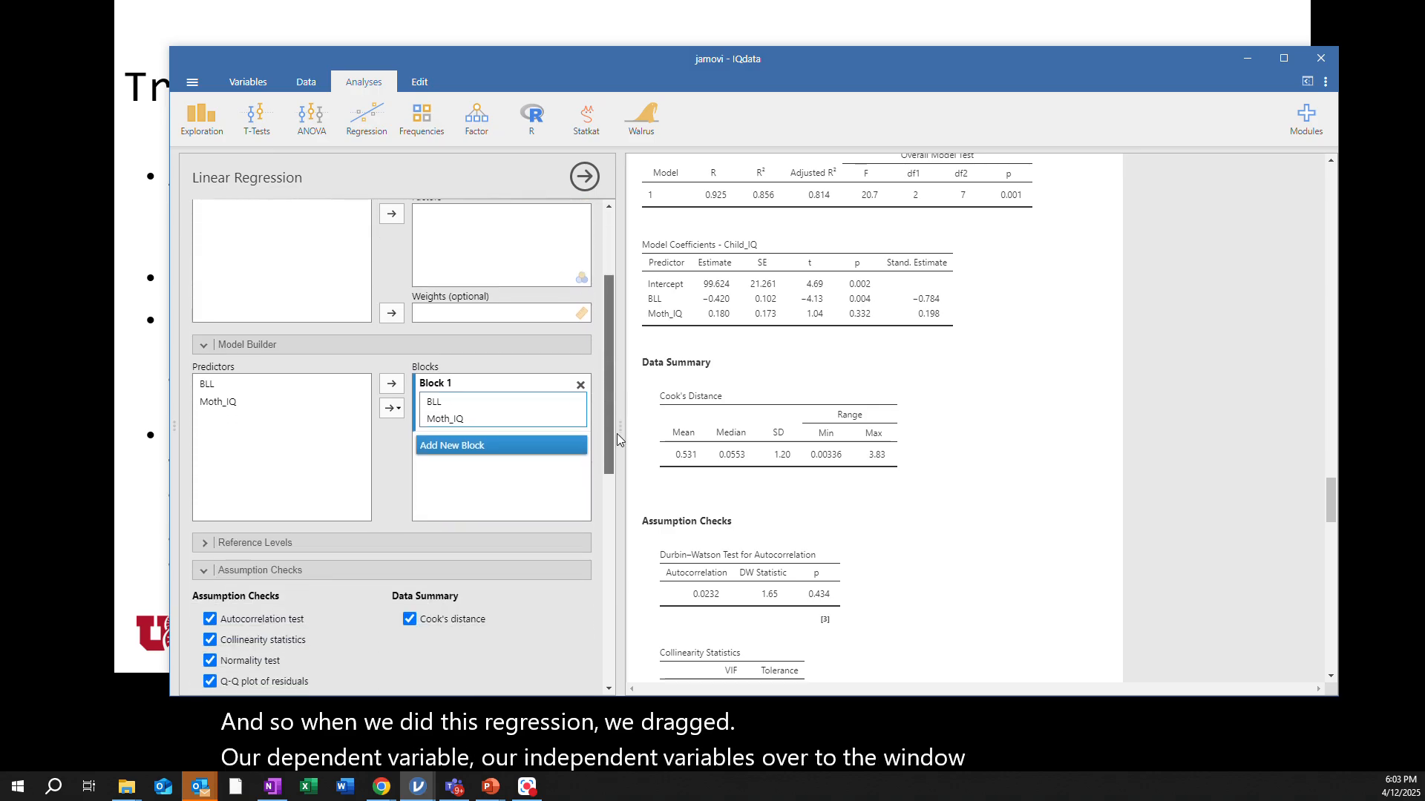
click(450, 445)
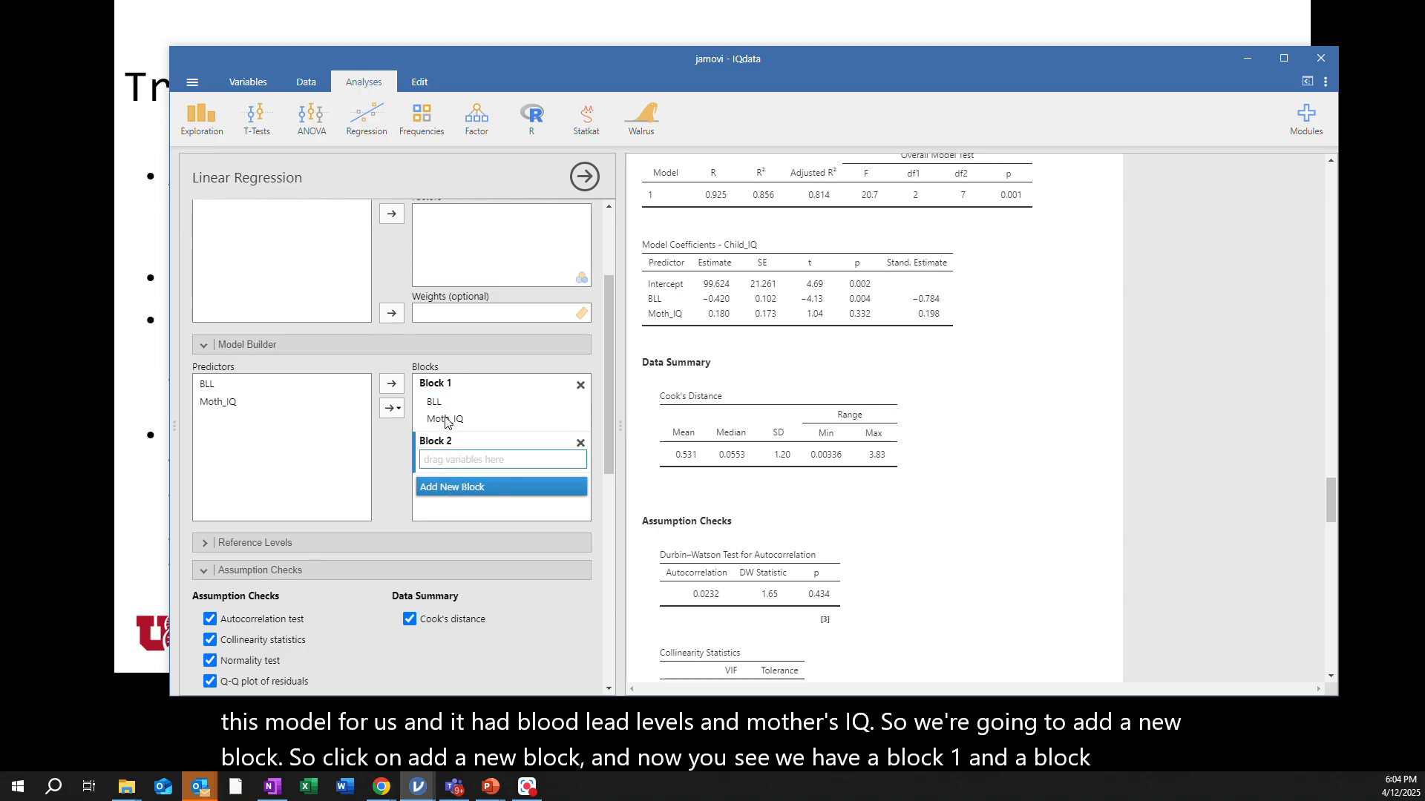
drag(447, 421, 450, 456)
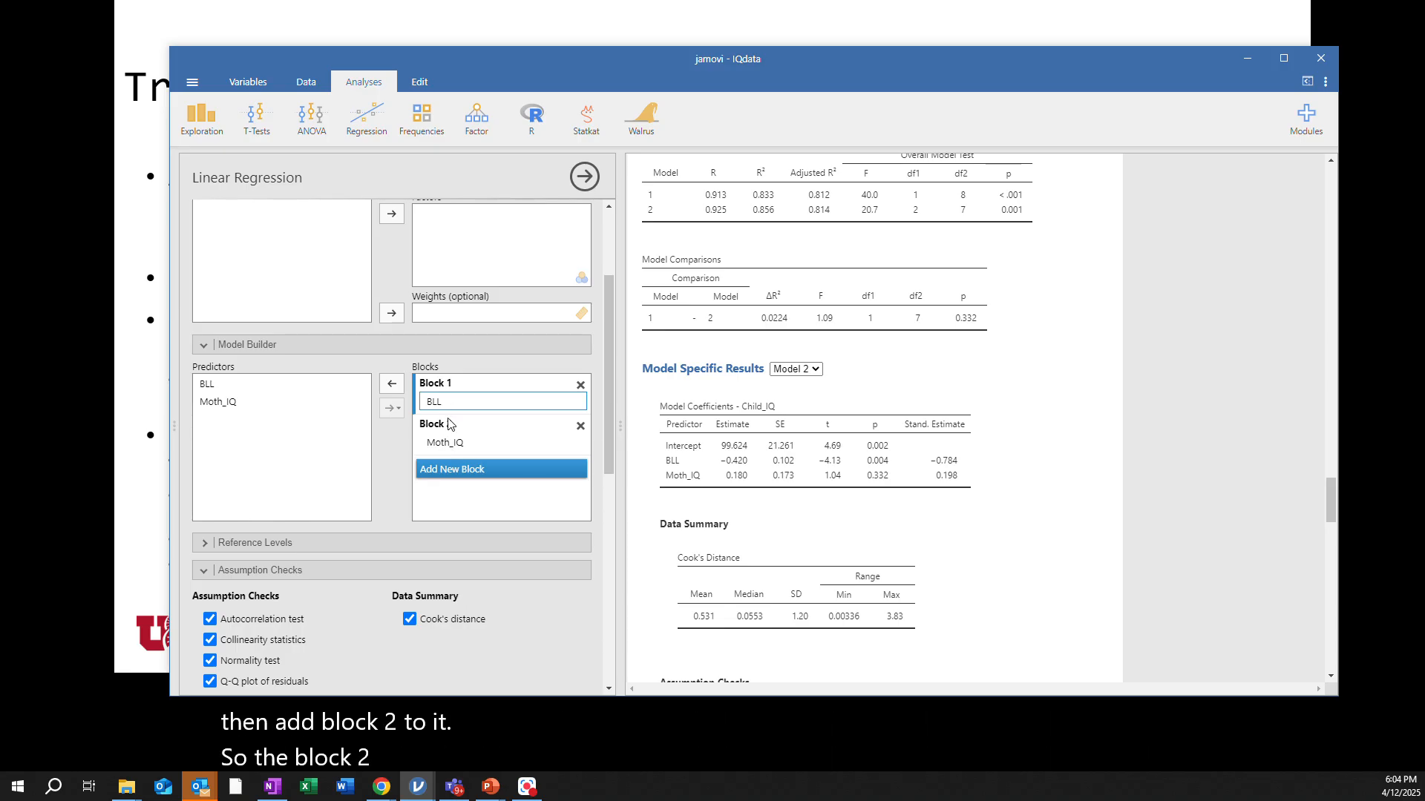
Review the model fit and model comparison tables, switching the Model Specific Results between Model 2 and Model 1
scroll(766, 430, up, 2)
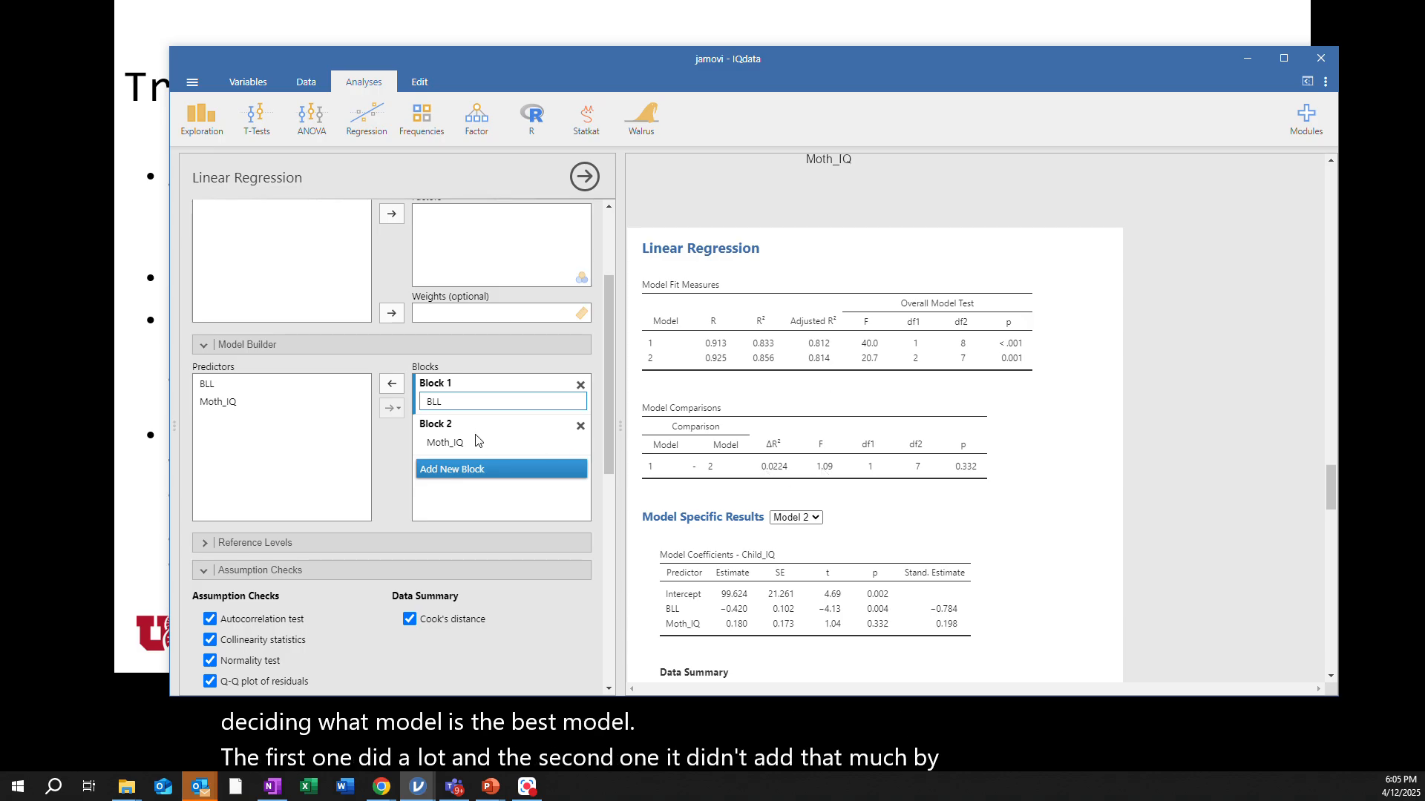
scroll(918, 496, down, 2)
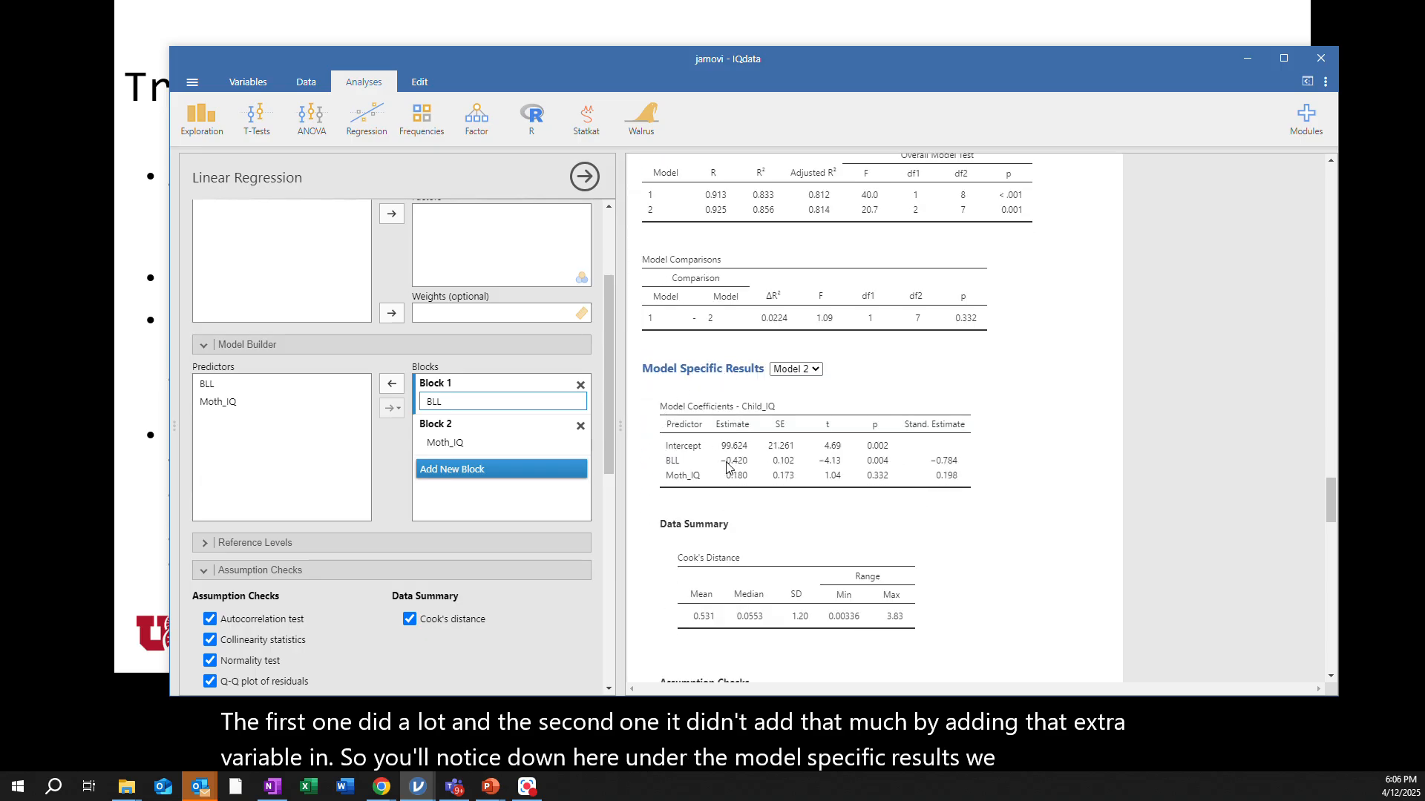
click(815, 370)
click(803, 391)
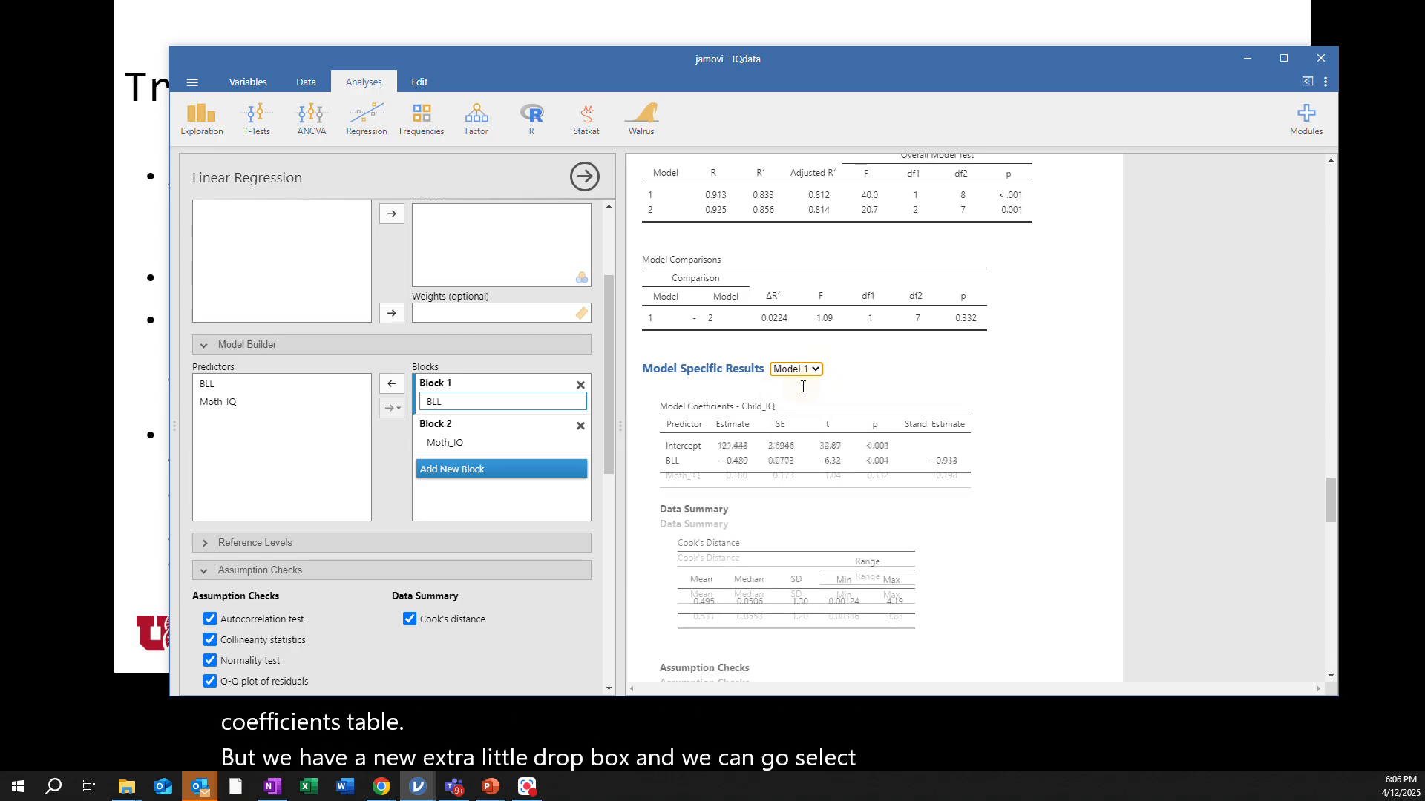
click(816, 370)
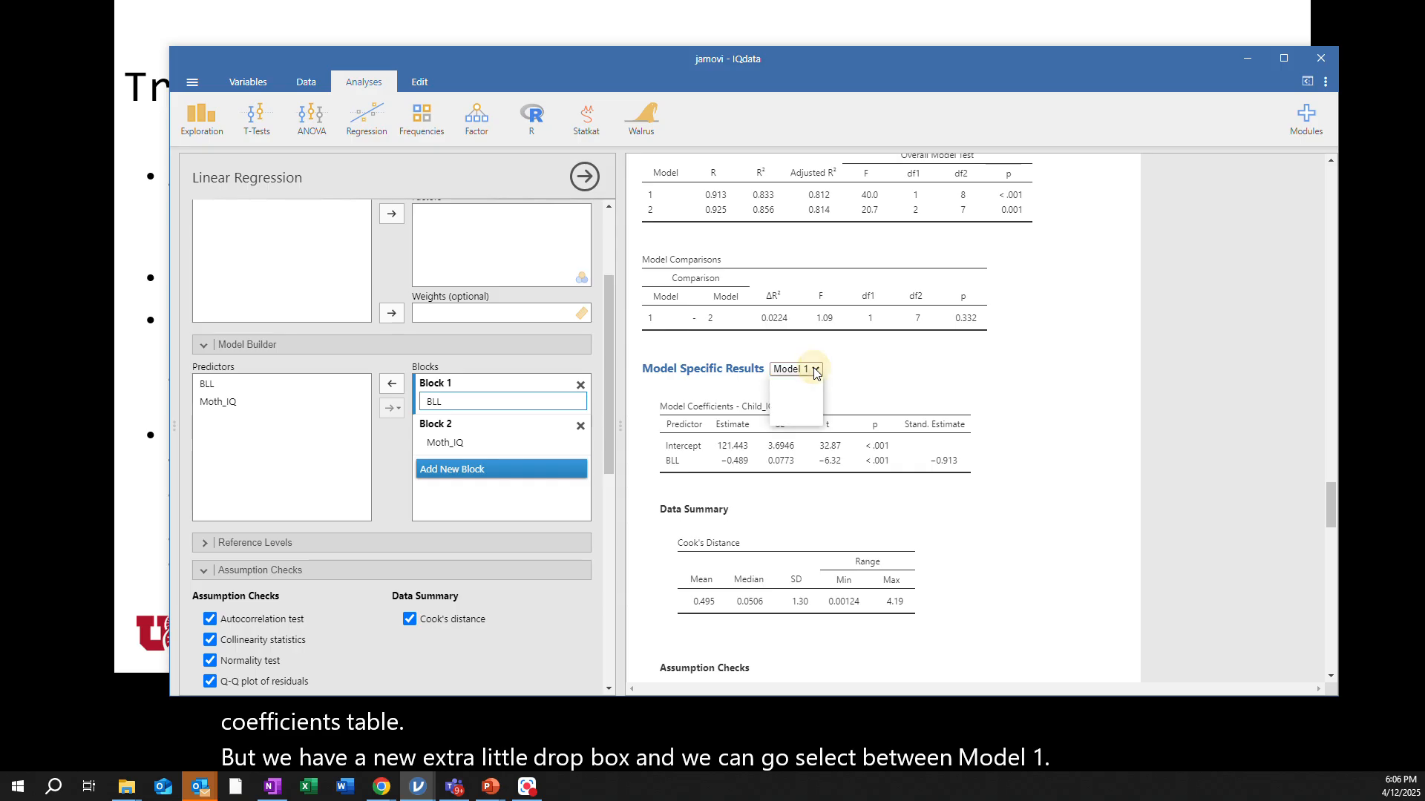
click(803, 415)
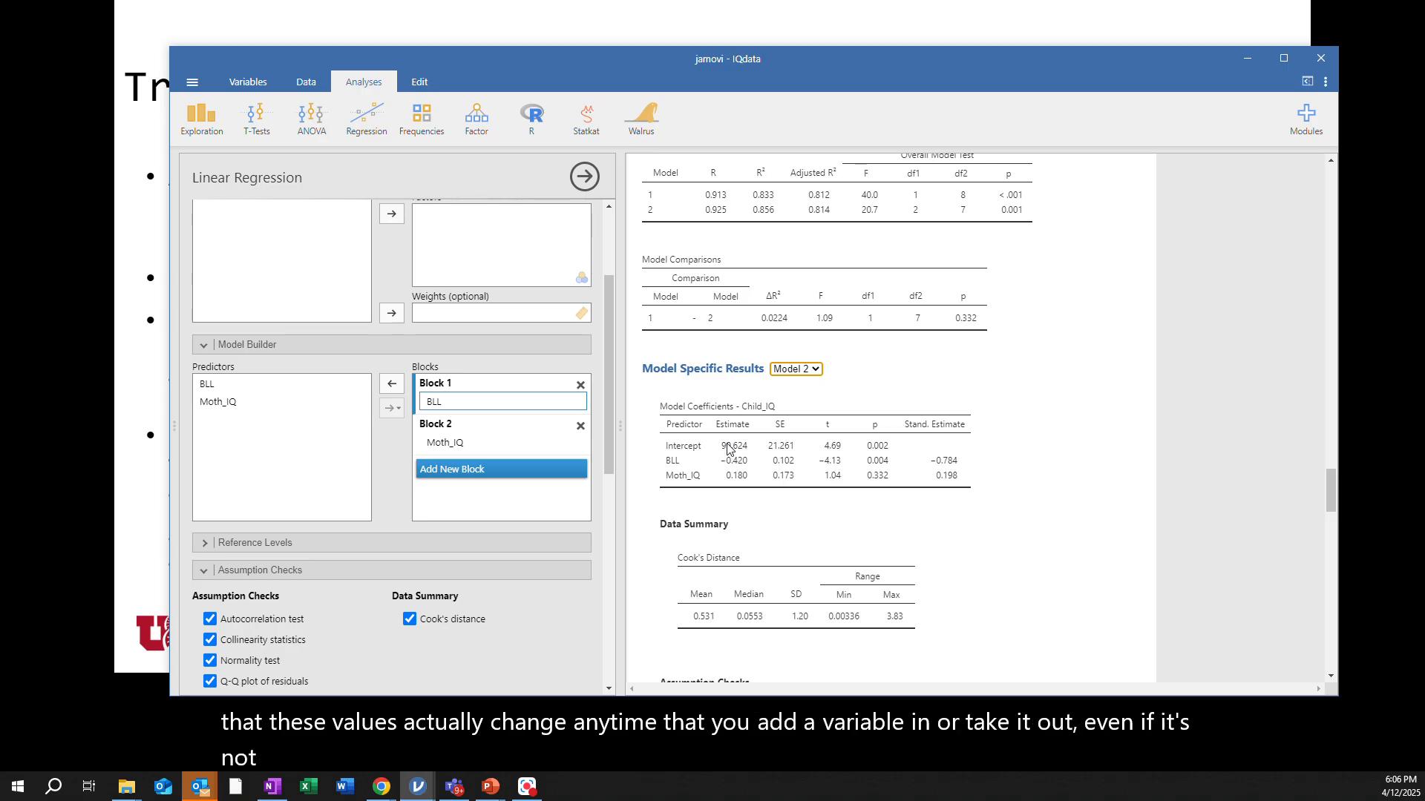
Toggle the Model Specific Results between Model 1 and Model 2 to compare coefficient estimates, ending on Model 1
click(816, 369)
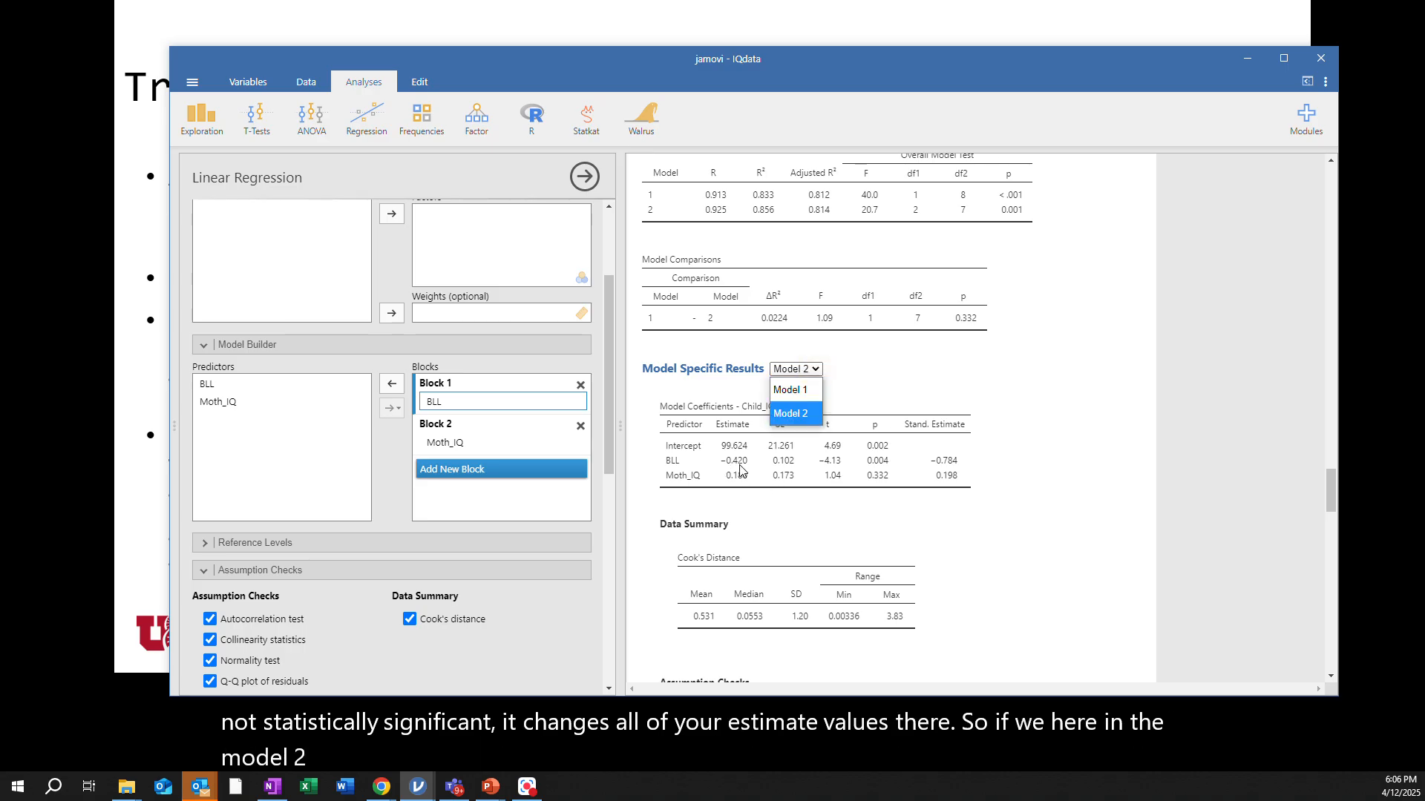
click(800, 395)
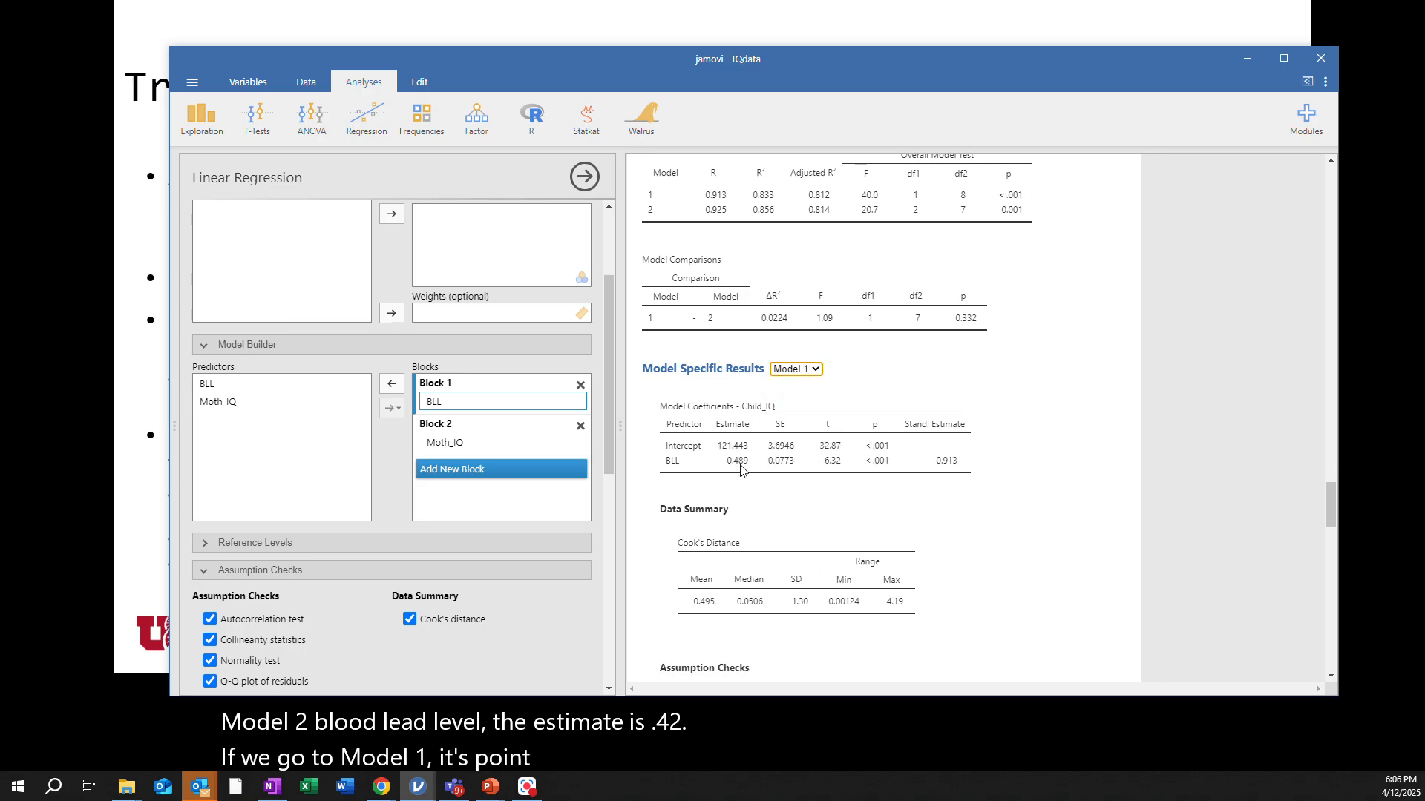
click(816, 370)
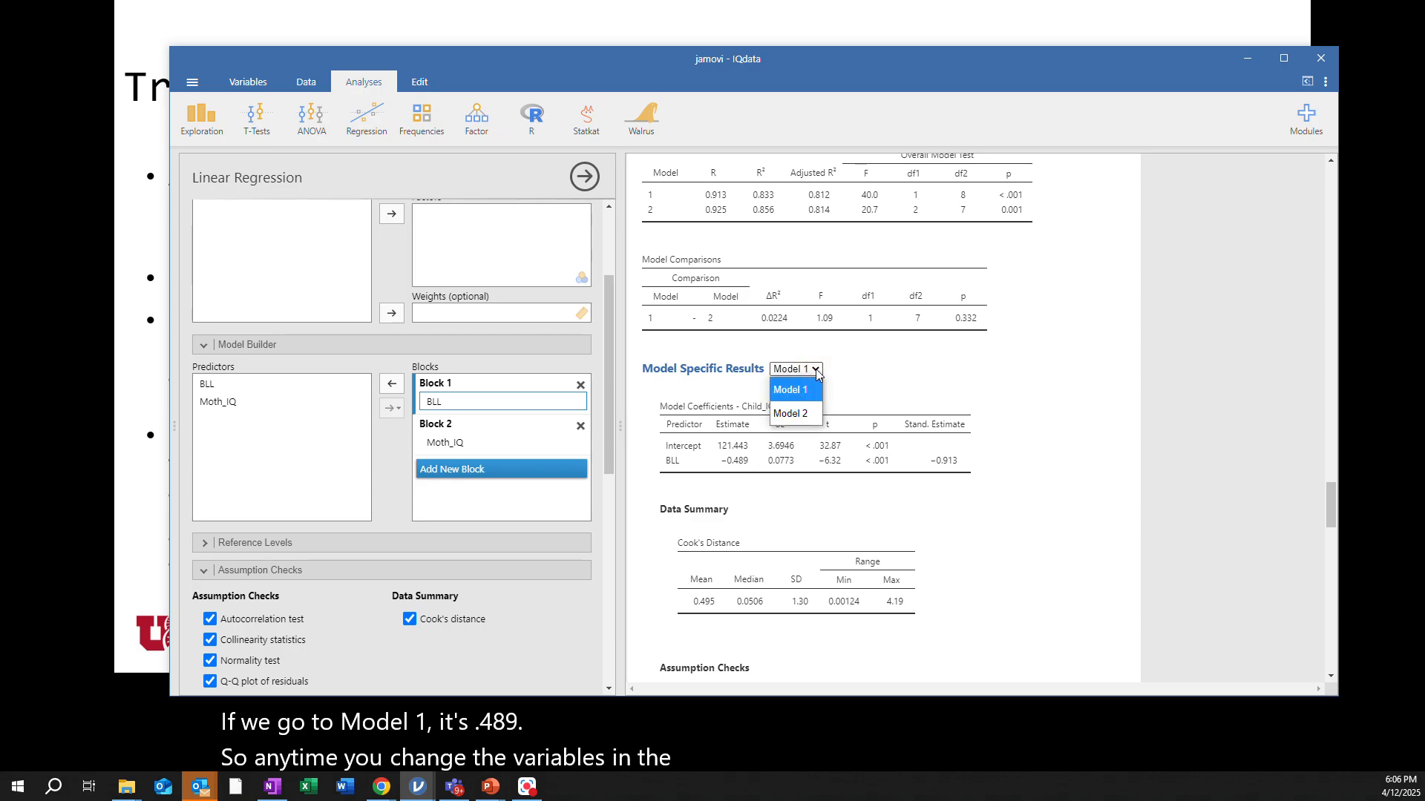
click(792, 417)
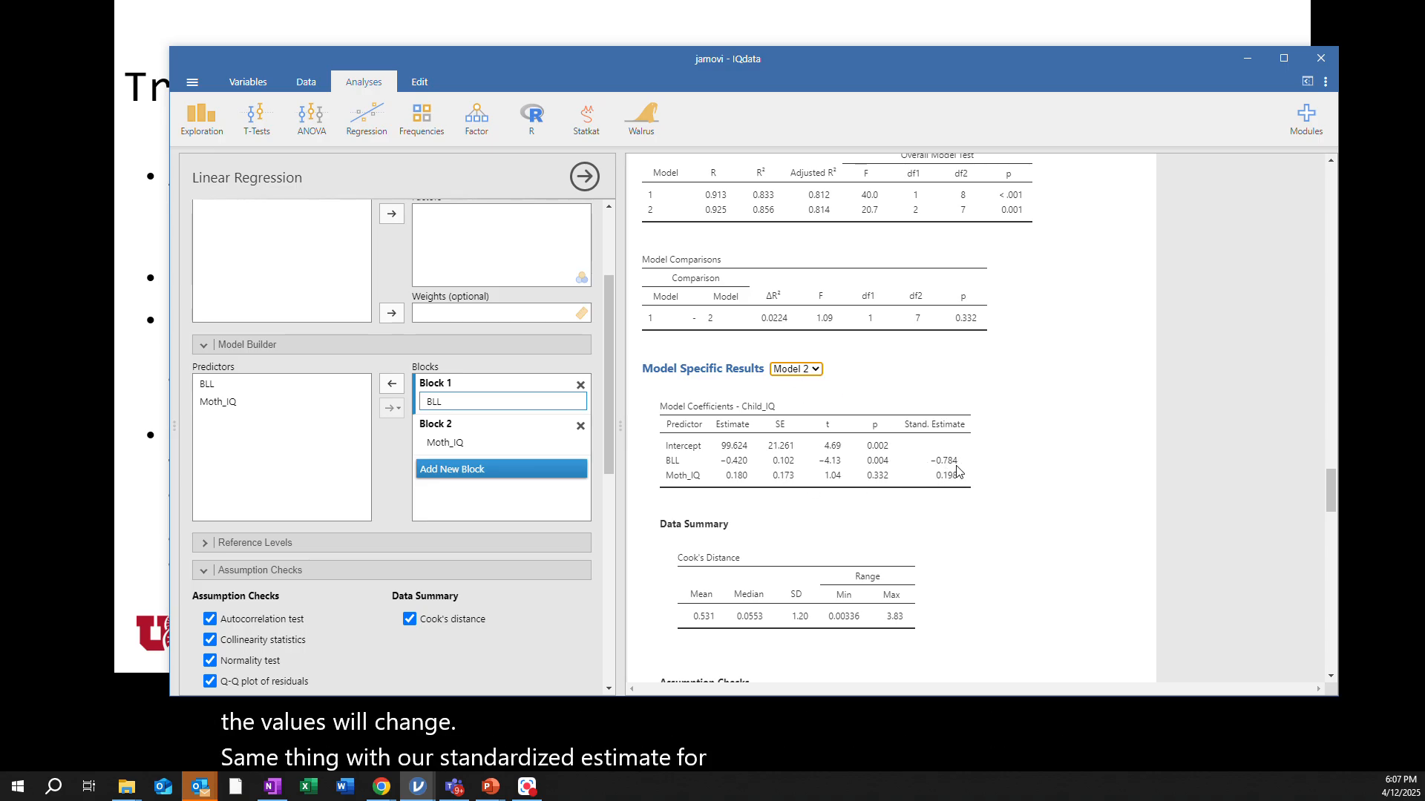
click(815, 371)
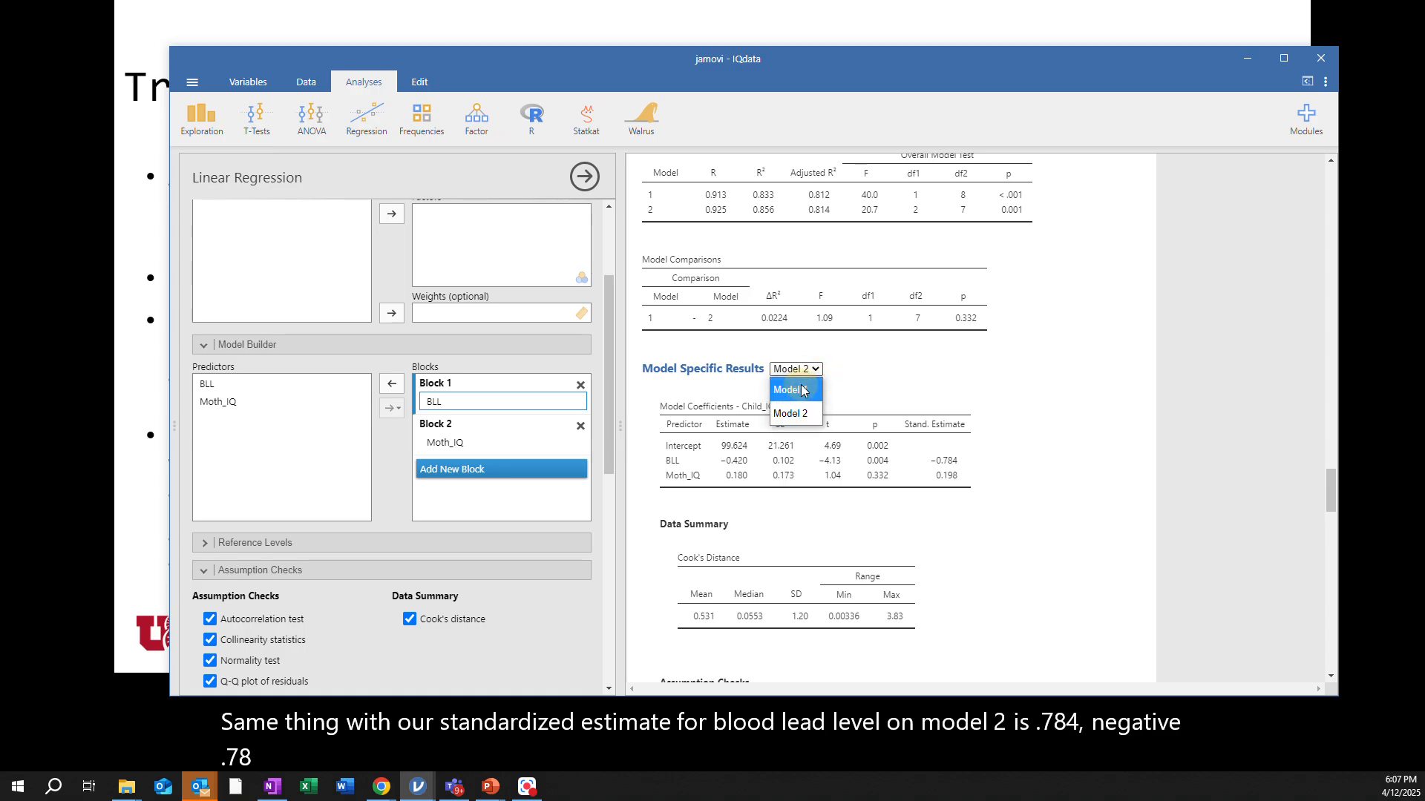
click(793, 385)
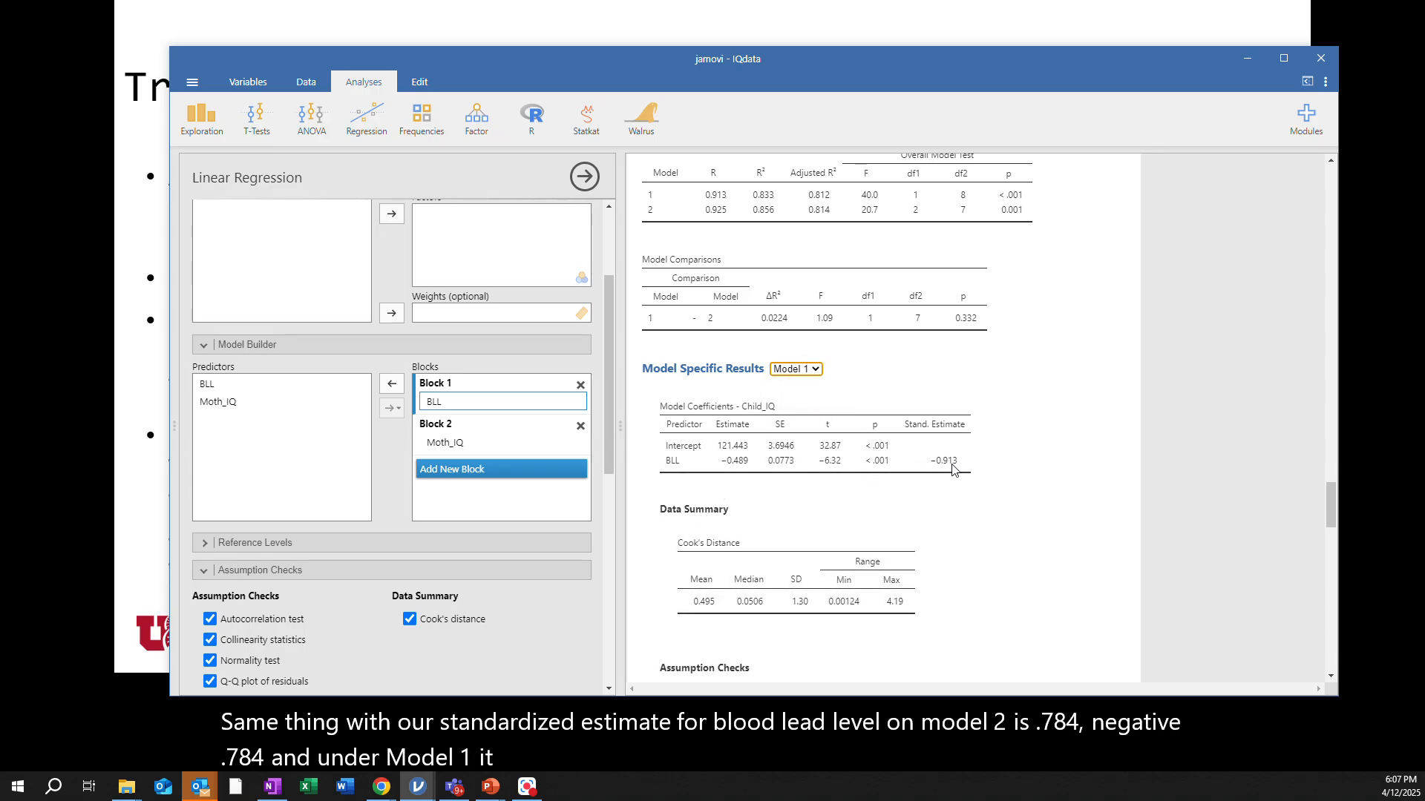
click(814, 374)
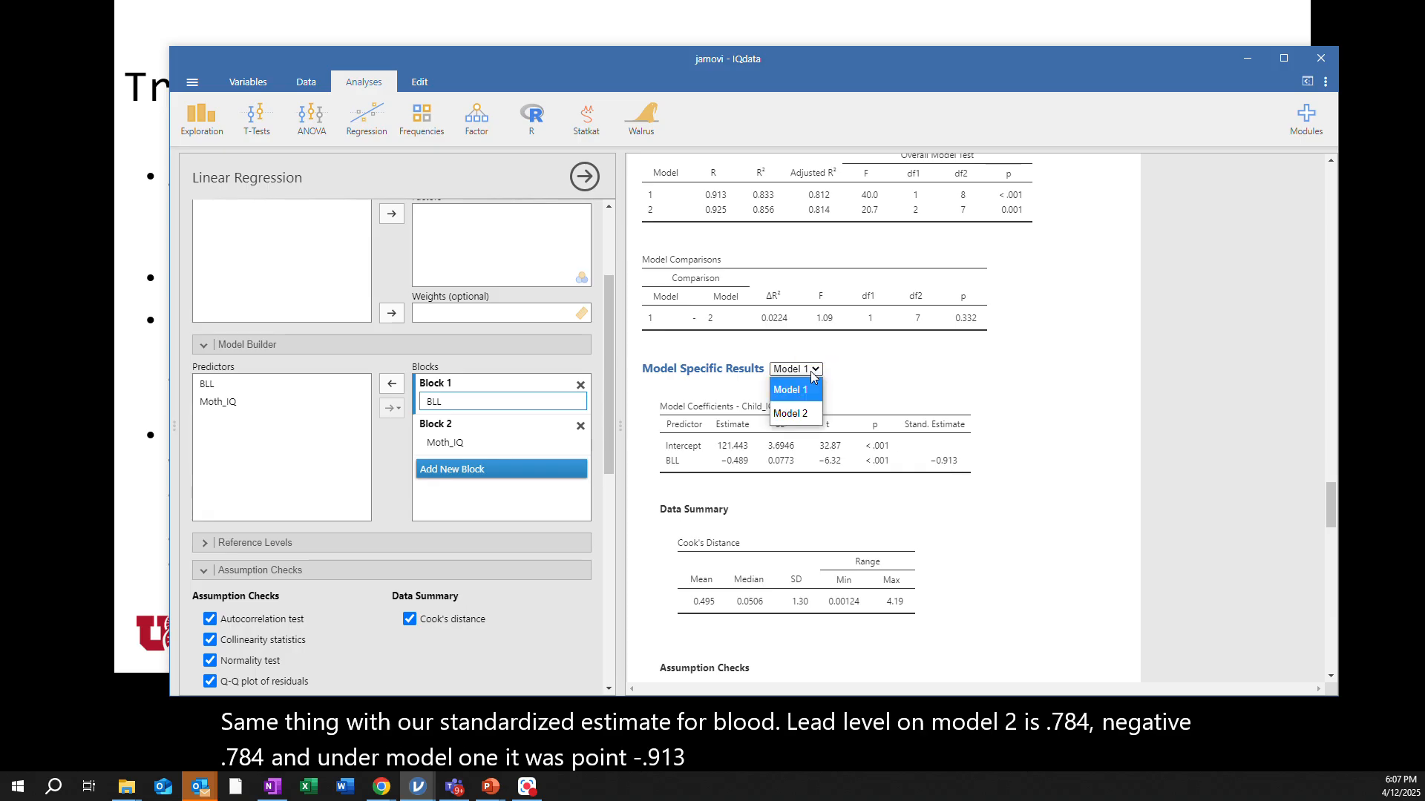
click(808, 410)
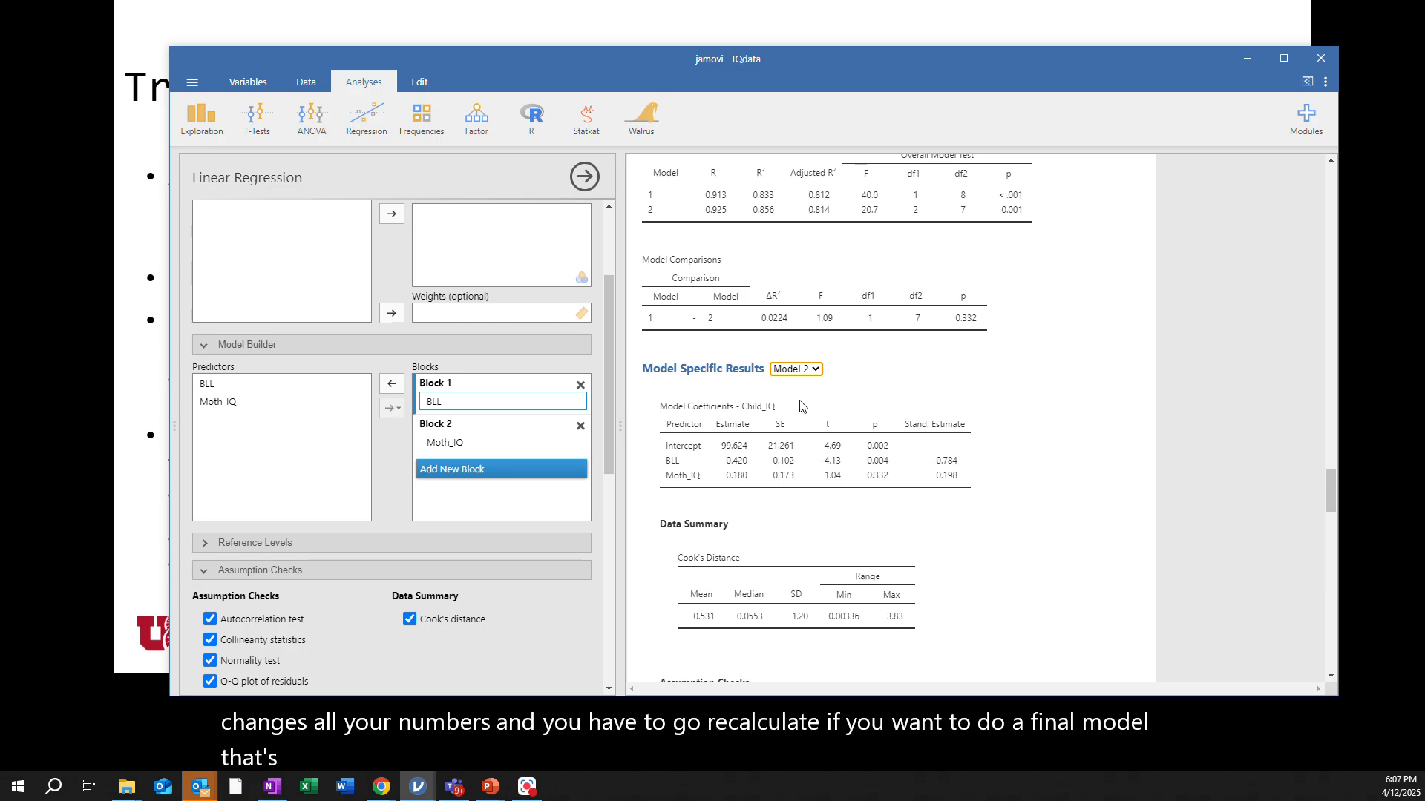
click(815, 370)
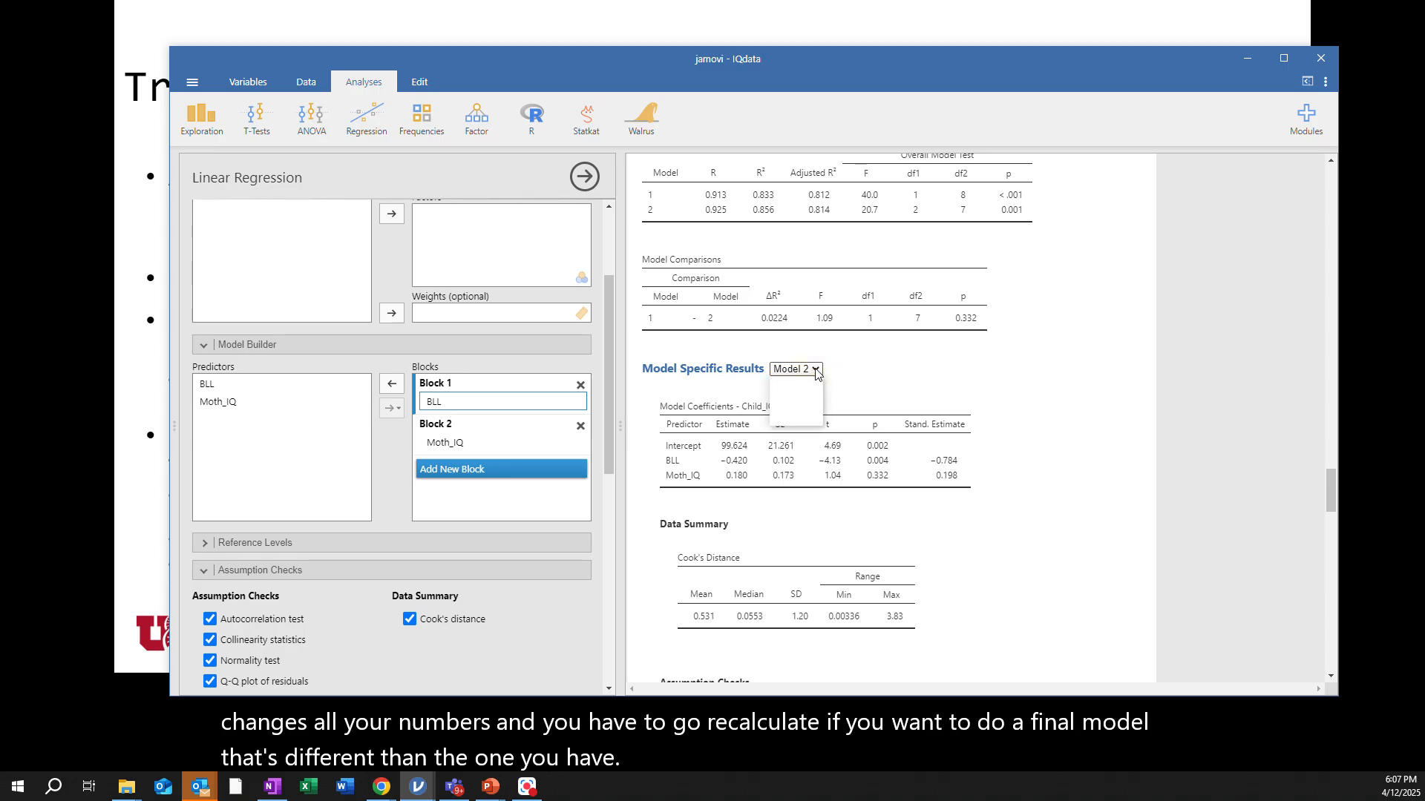
click(799, 384)
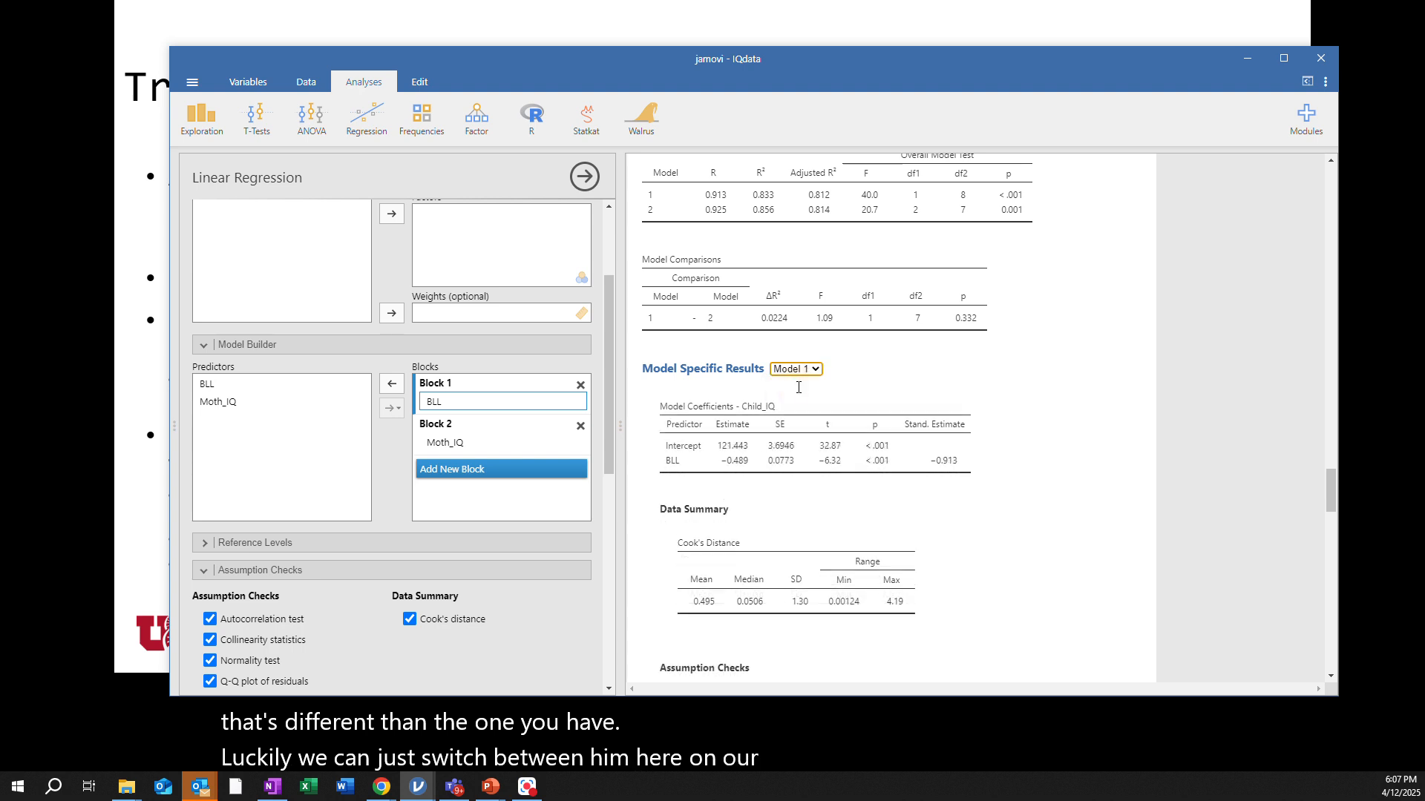
Enable the AIC fit measure and view the AIC values for both models in the model fit table
scroll(796, 529, down, 2)
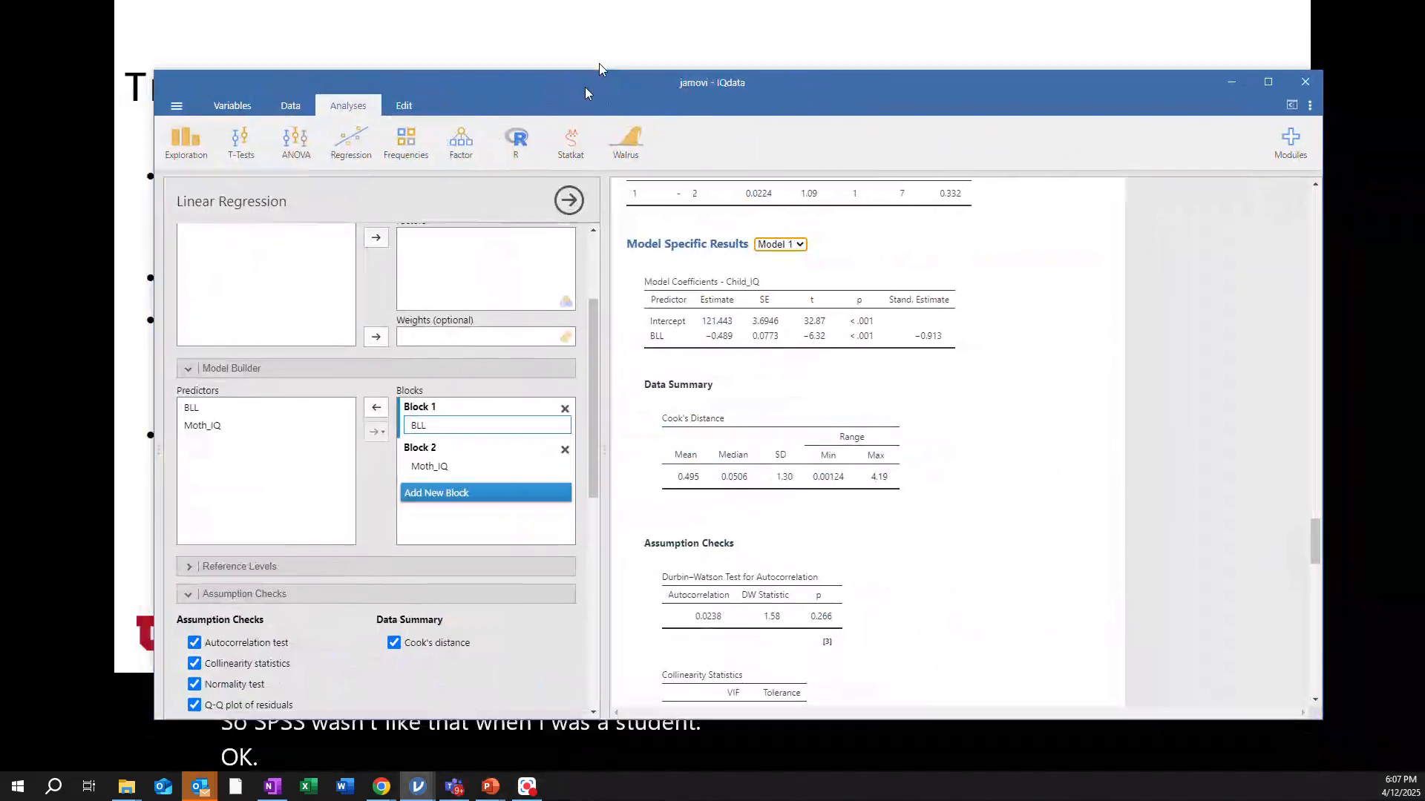
scroll(465, 474, down, 2)
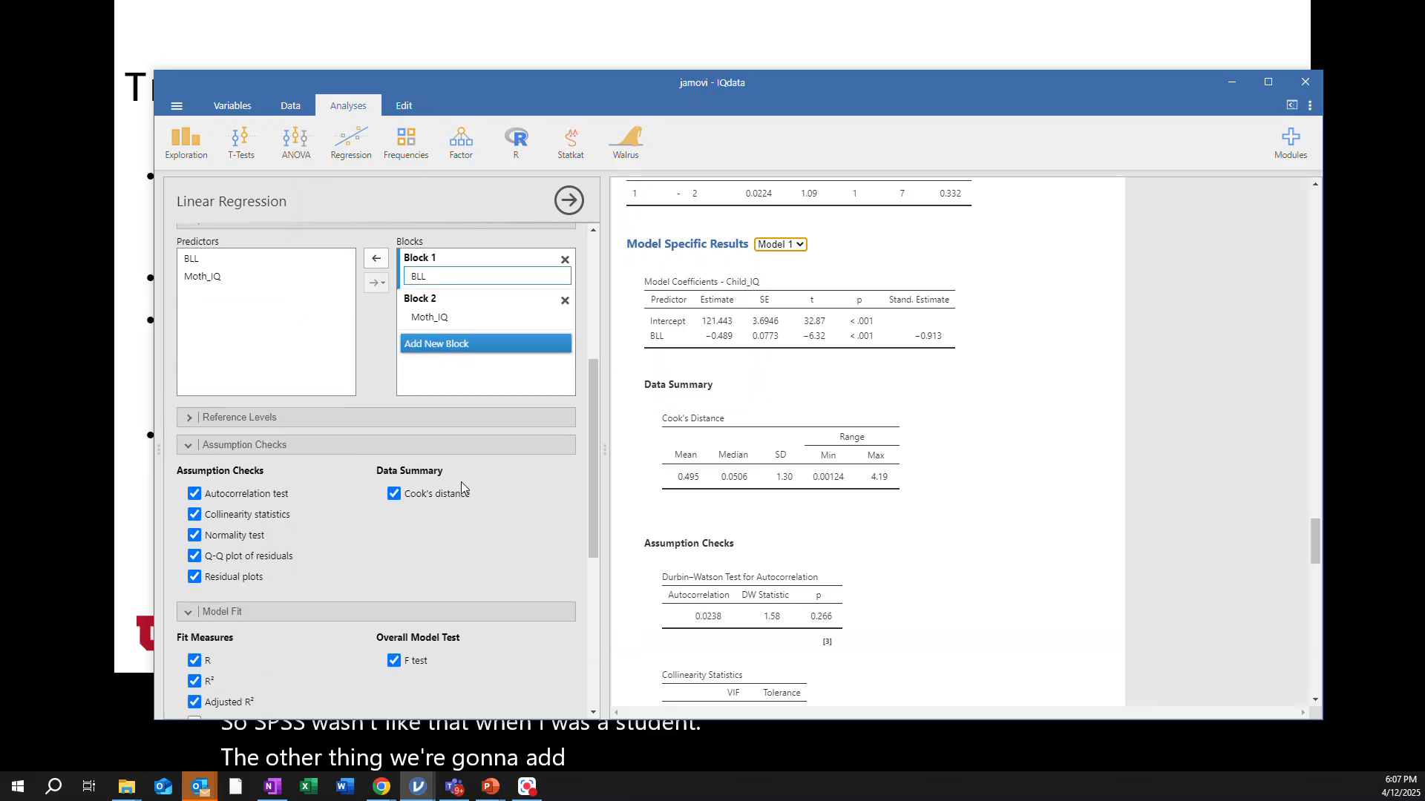
scroll(461, 481, down, 3)
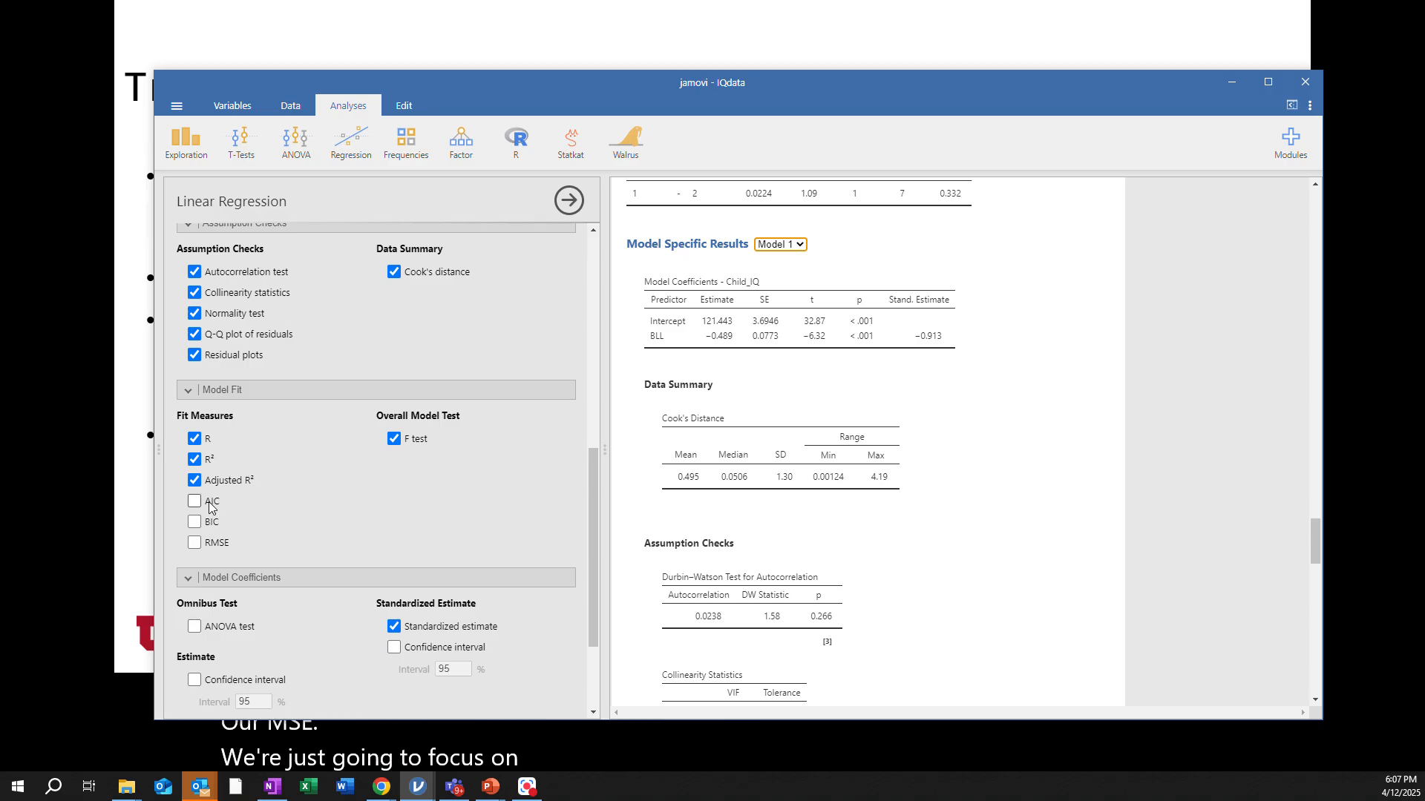
click(195, 503)
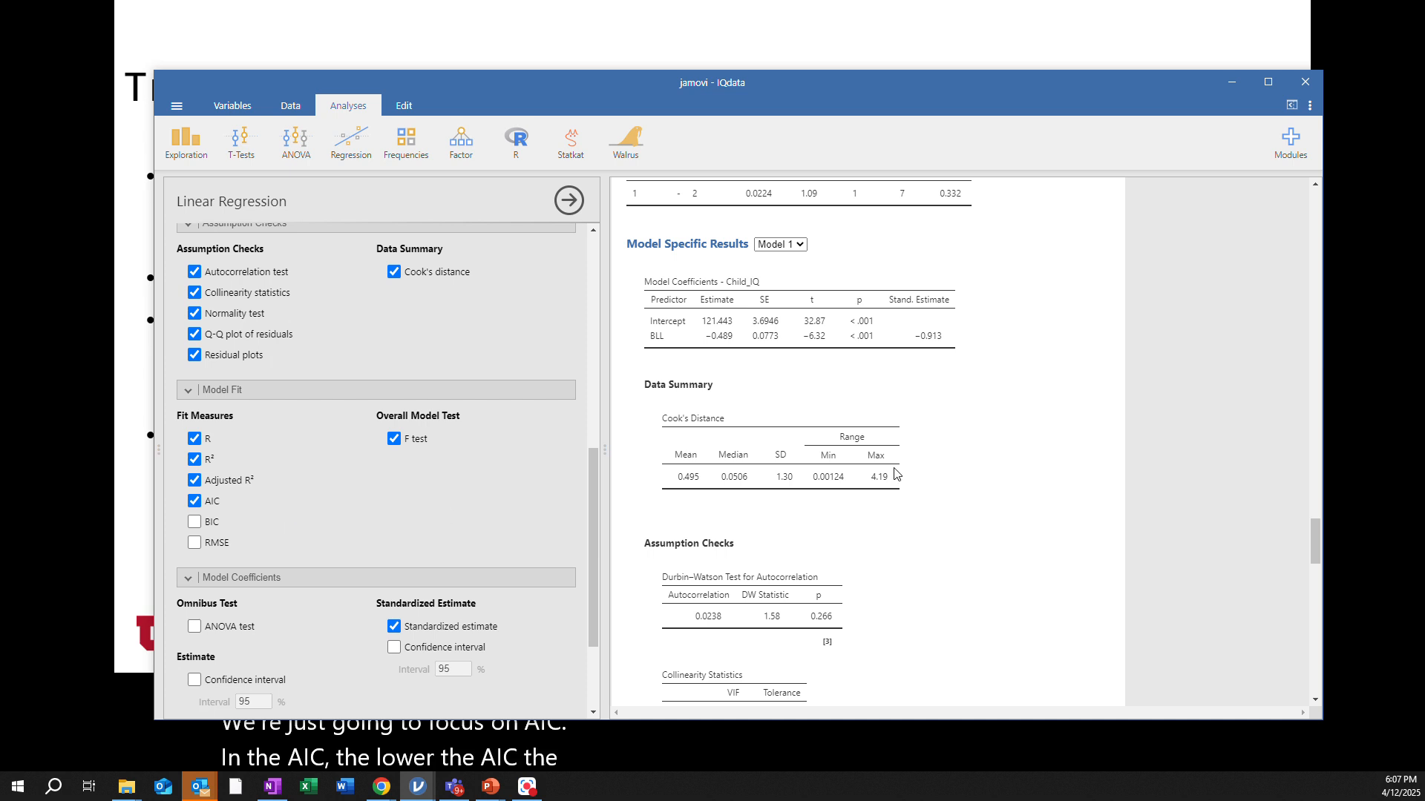
scroll(896, 474, up, 2)
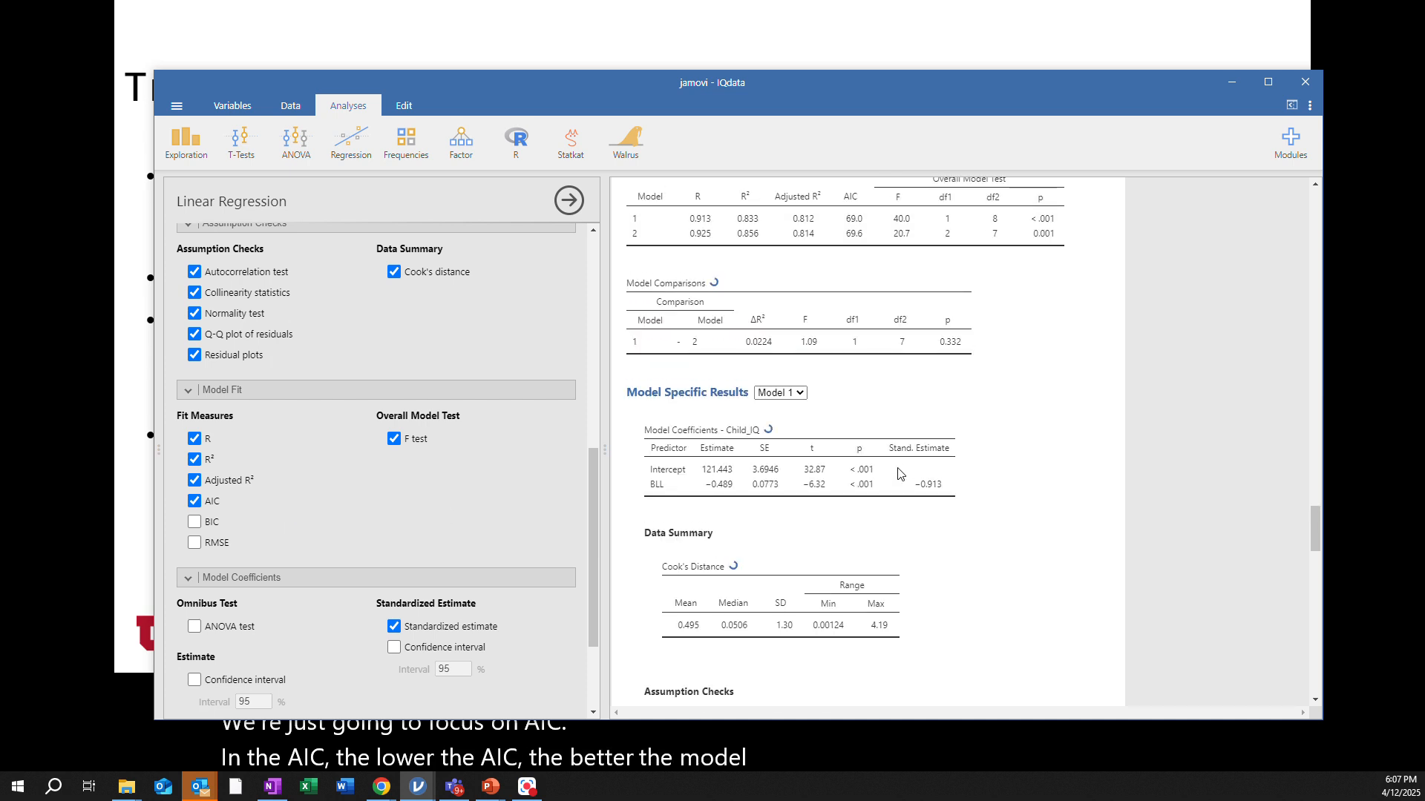
scroll(898, 474, up, 2)
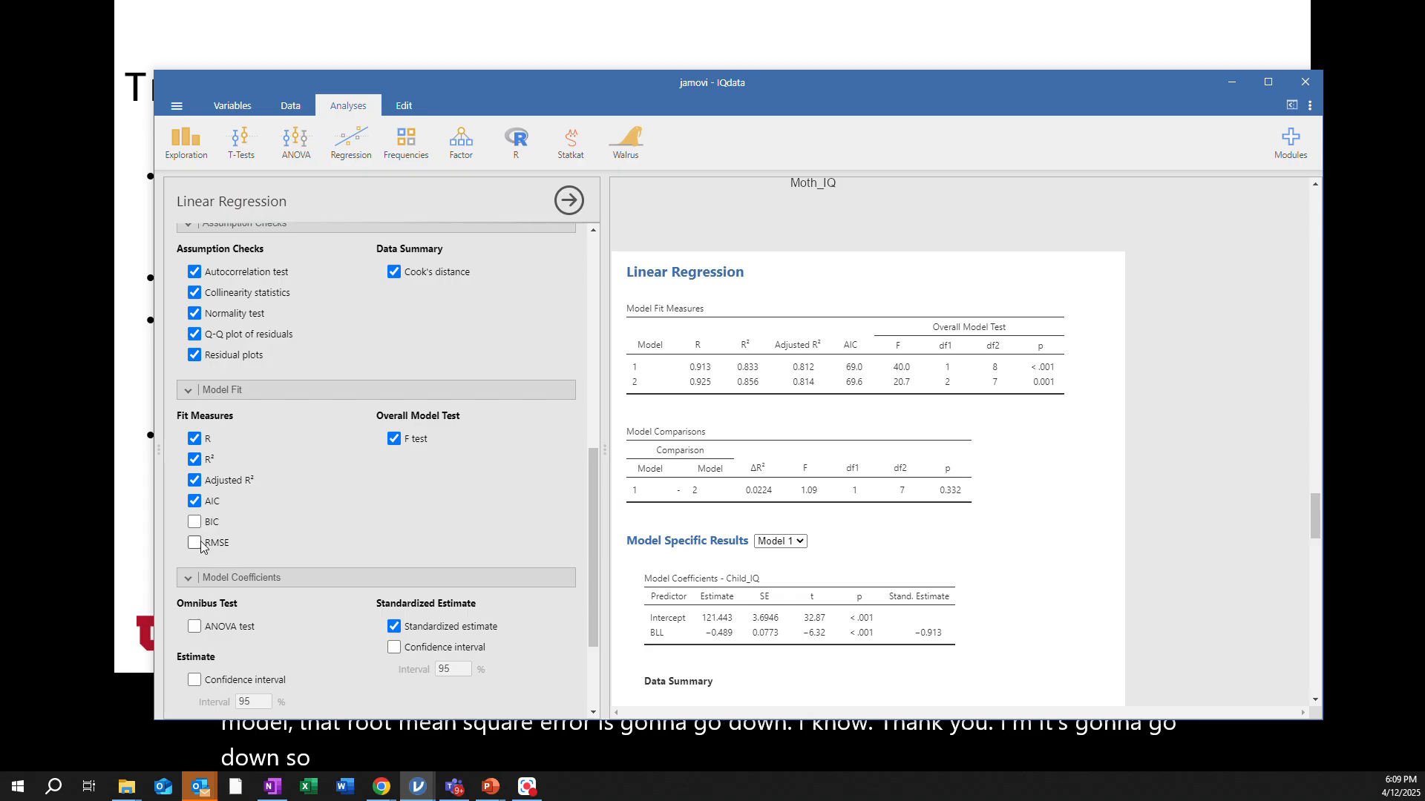
scroll(200, 547, down, 1)
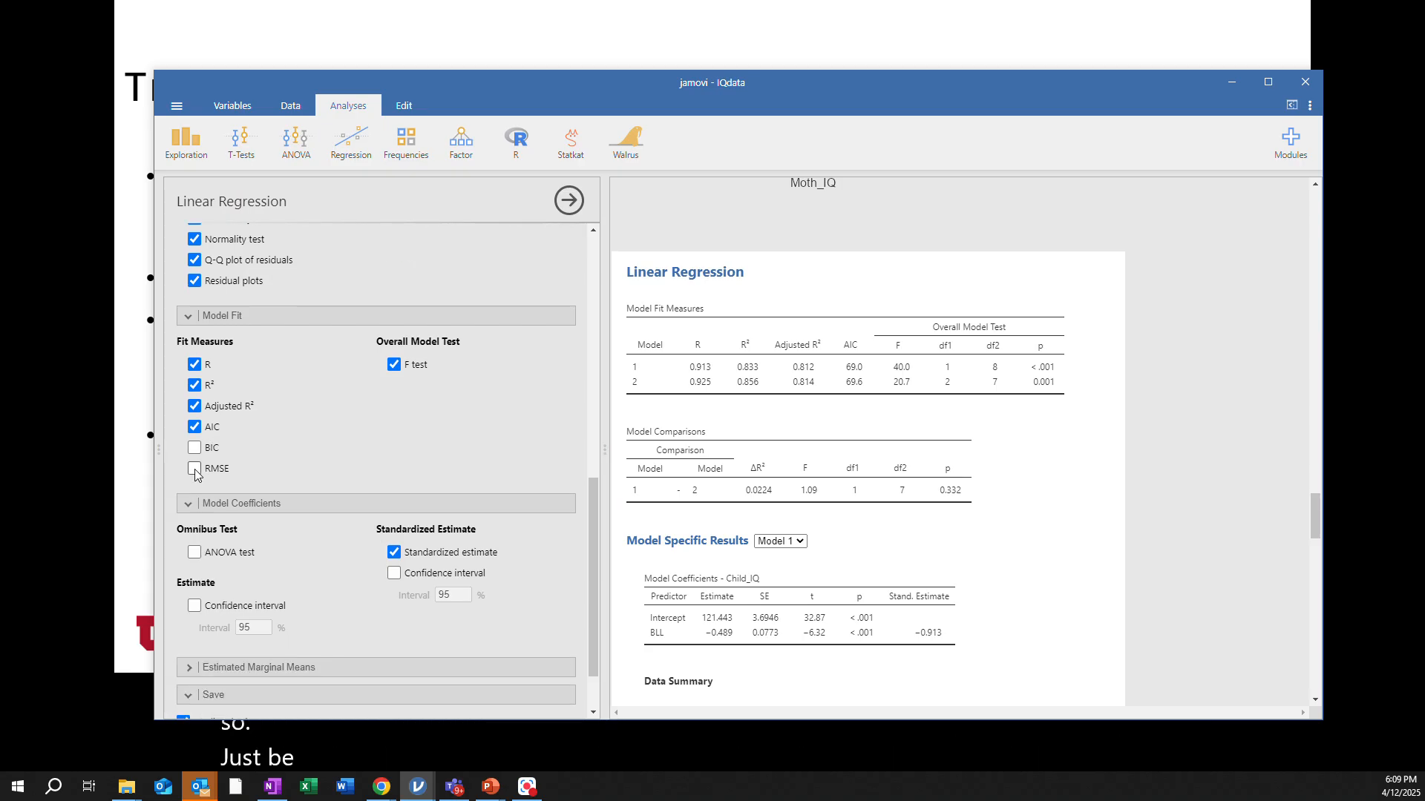
scroll(371, 594, down, 1)
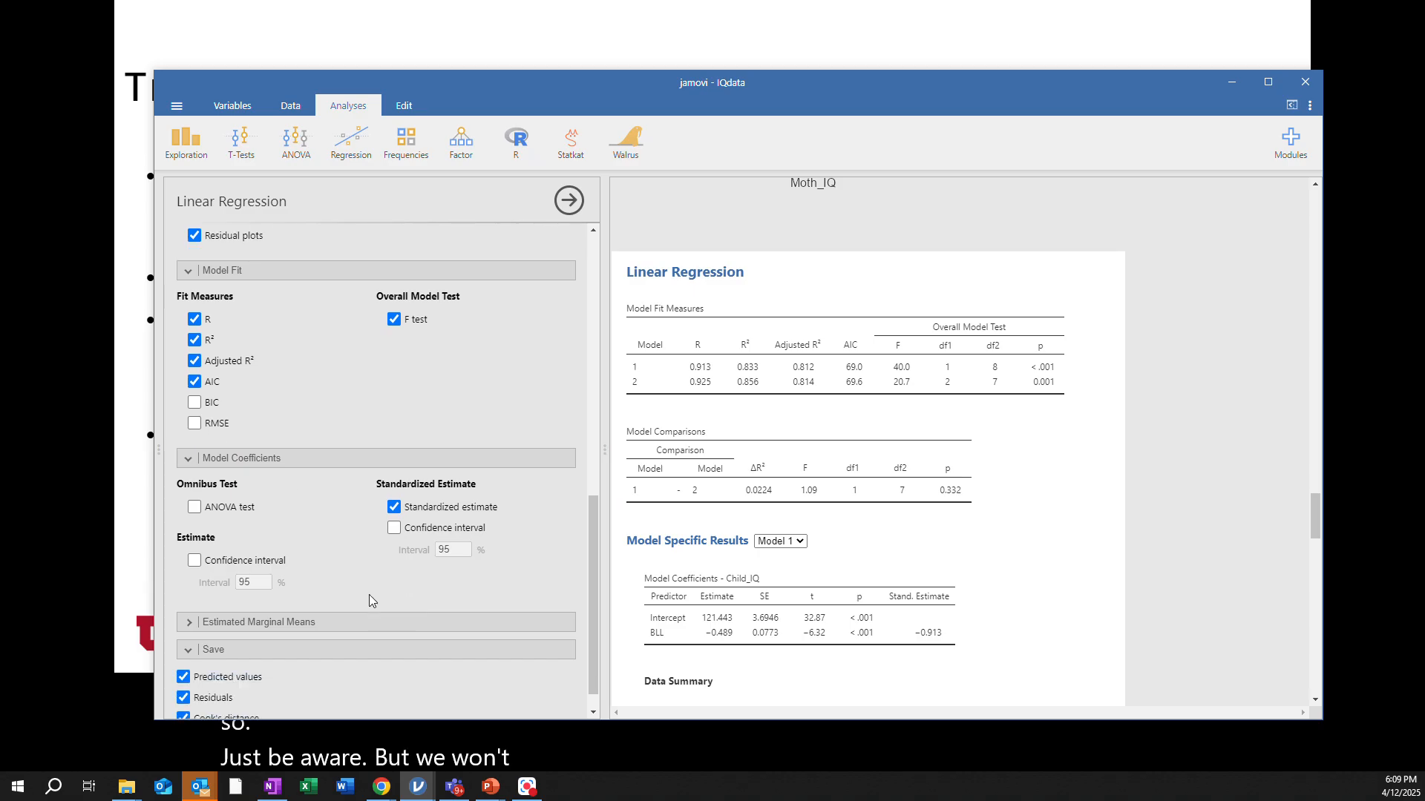
drag(489, 88, 534, 102)
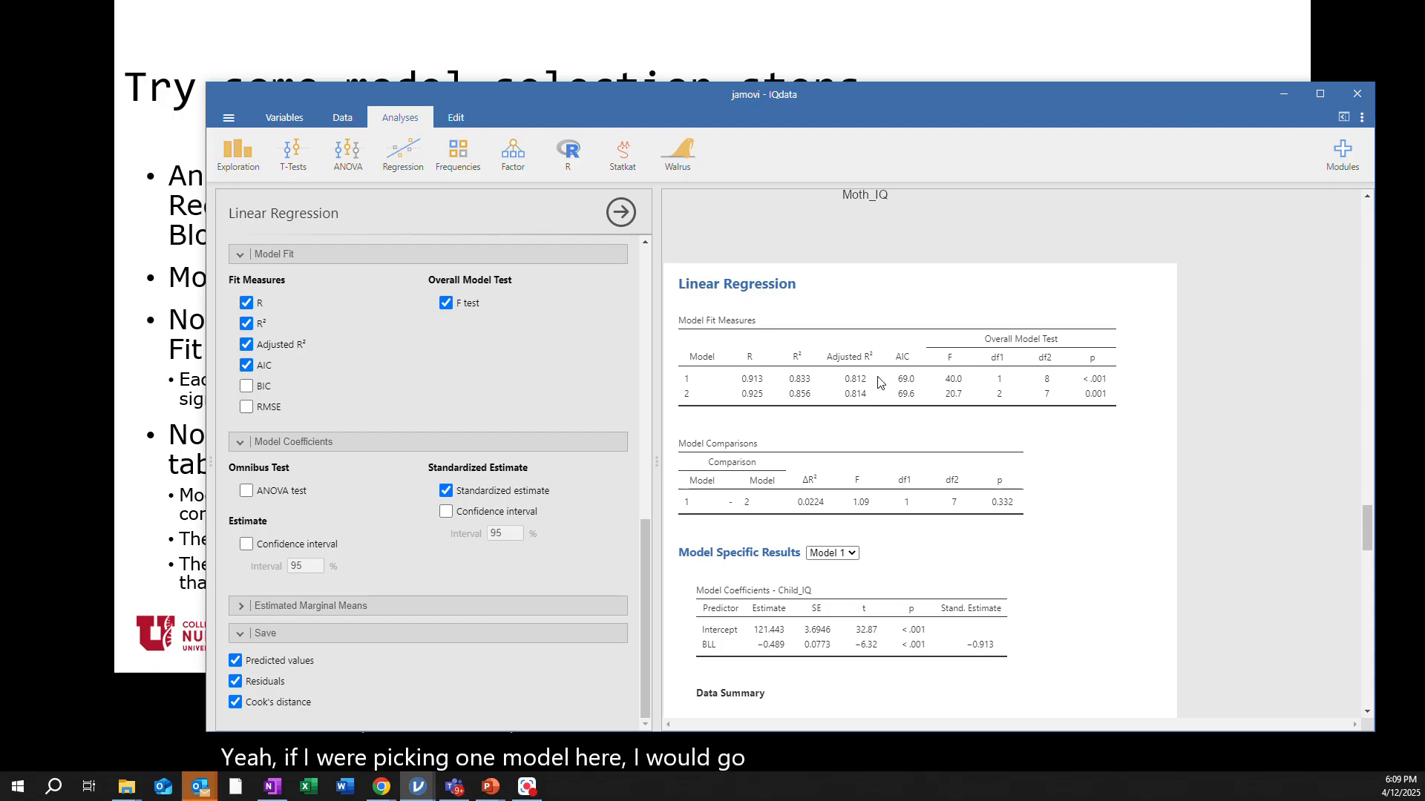
mouse_move(649, 93)
mouse_down()
mouse_move(1424, 194)
mouse_move(1424, 167)
mouse_up()
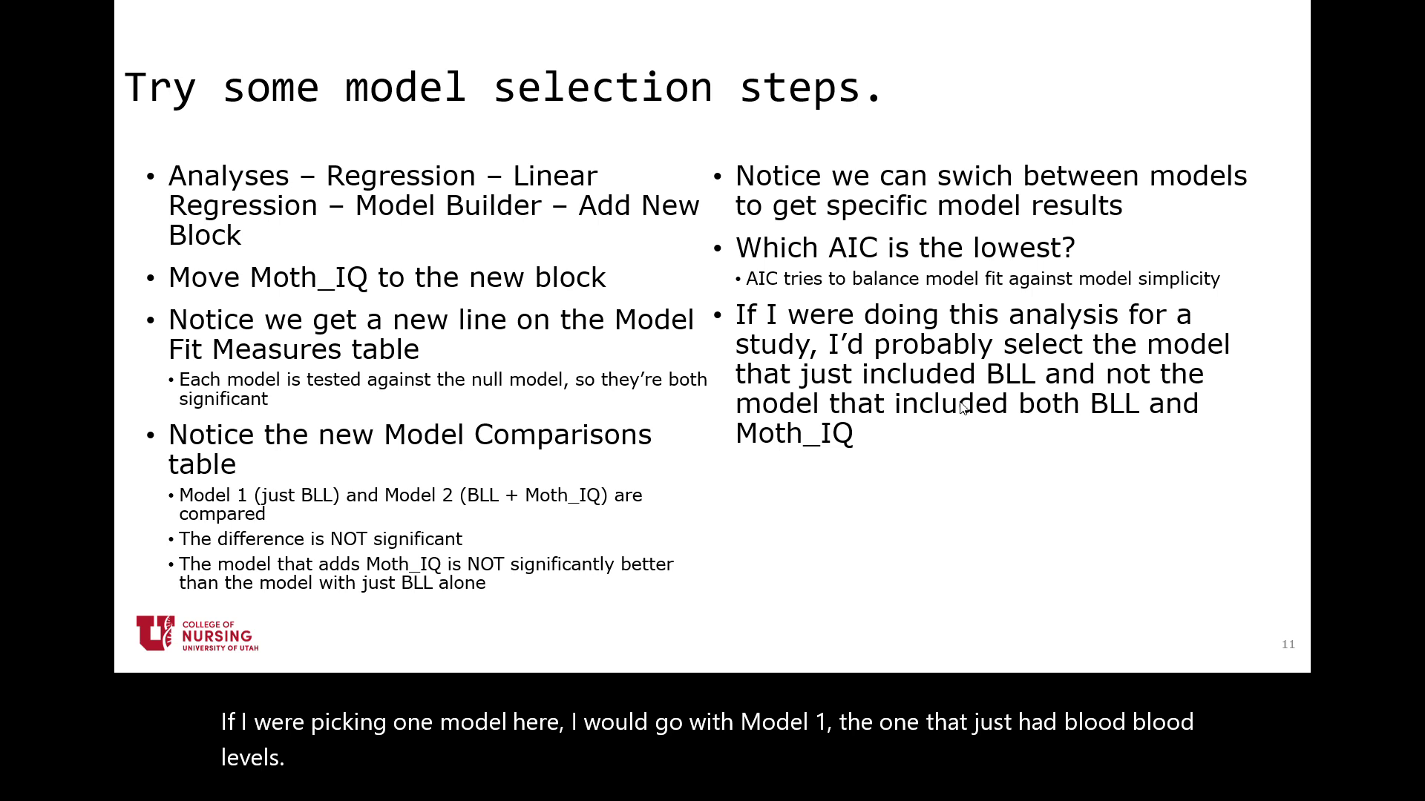
key(Right)
key(Right)
key(Right)
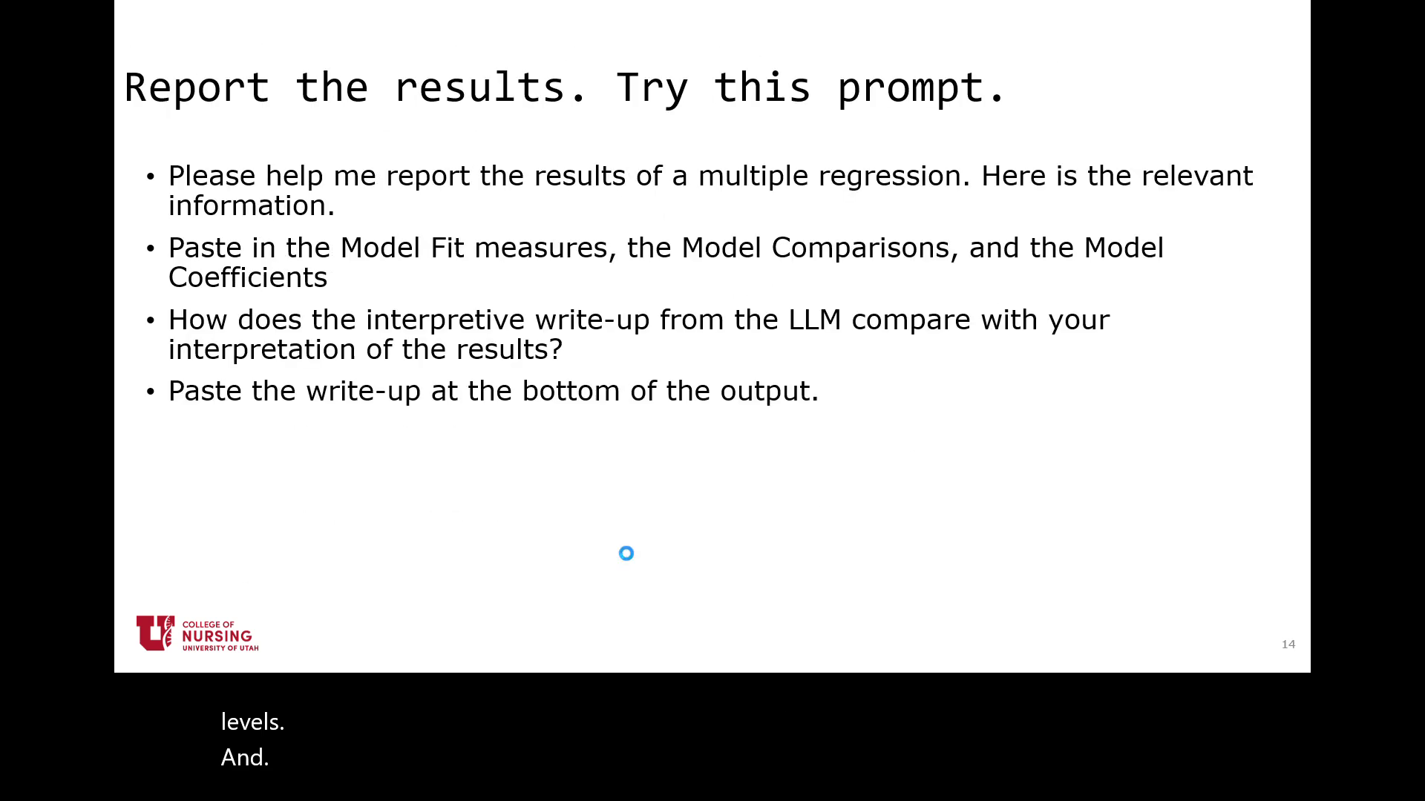
key(Left)
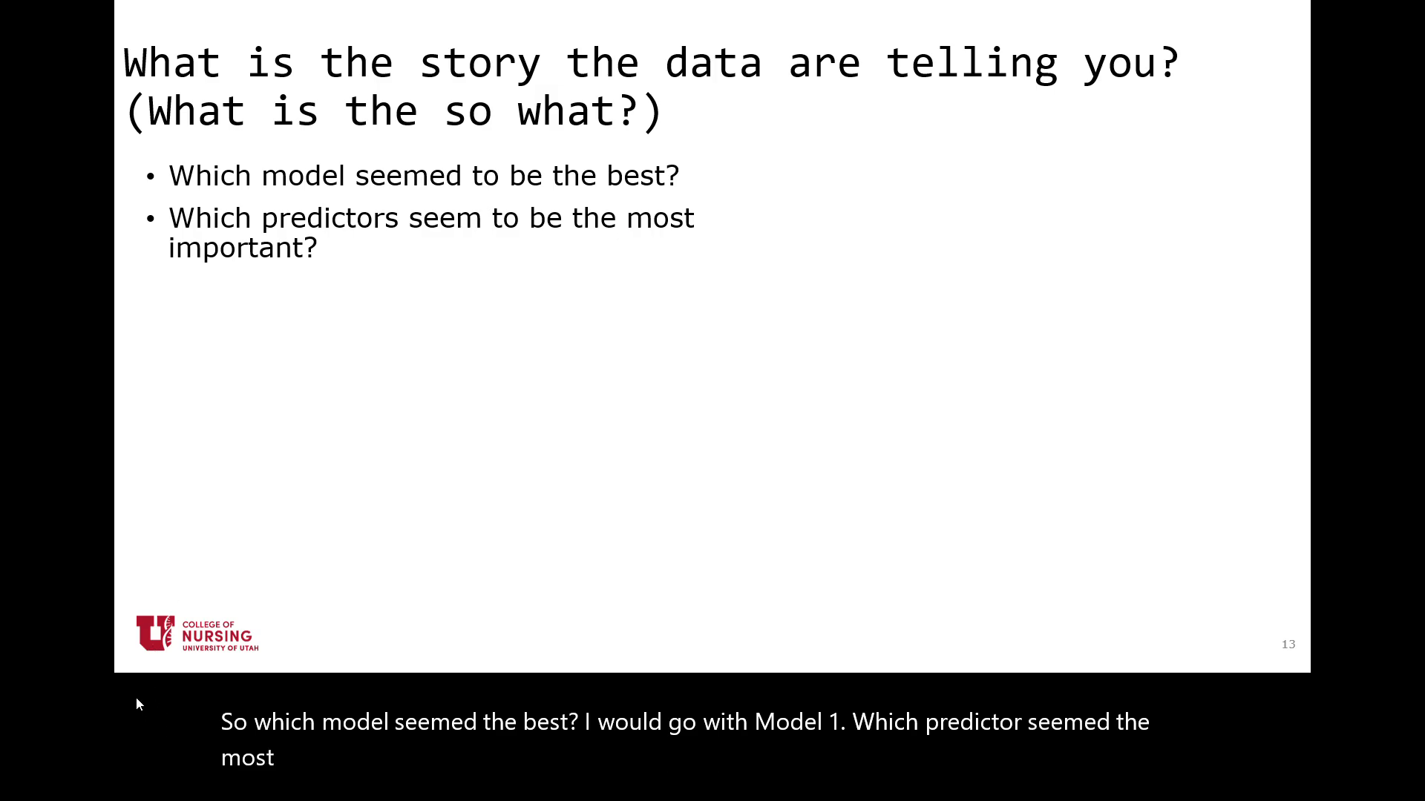
click(157, 659)
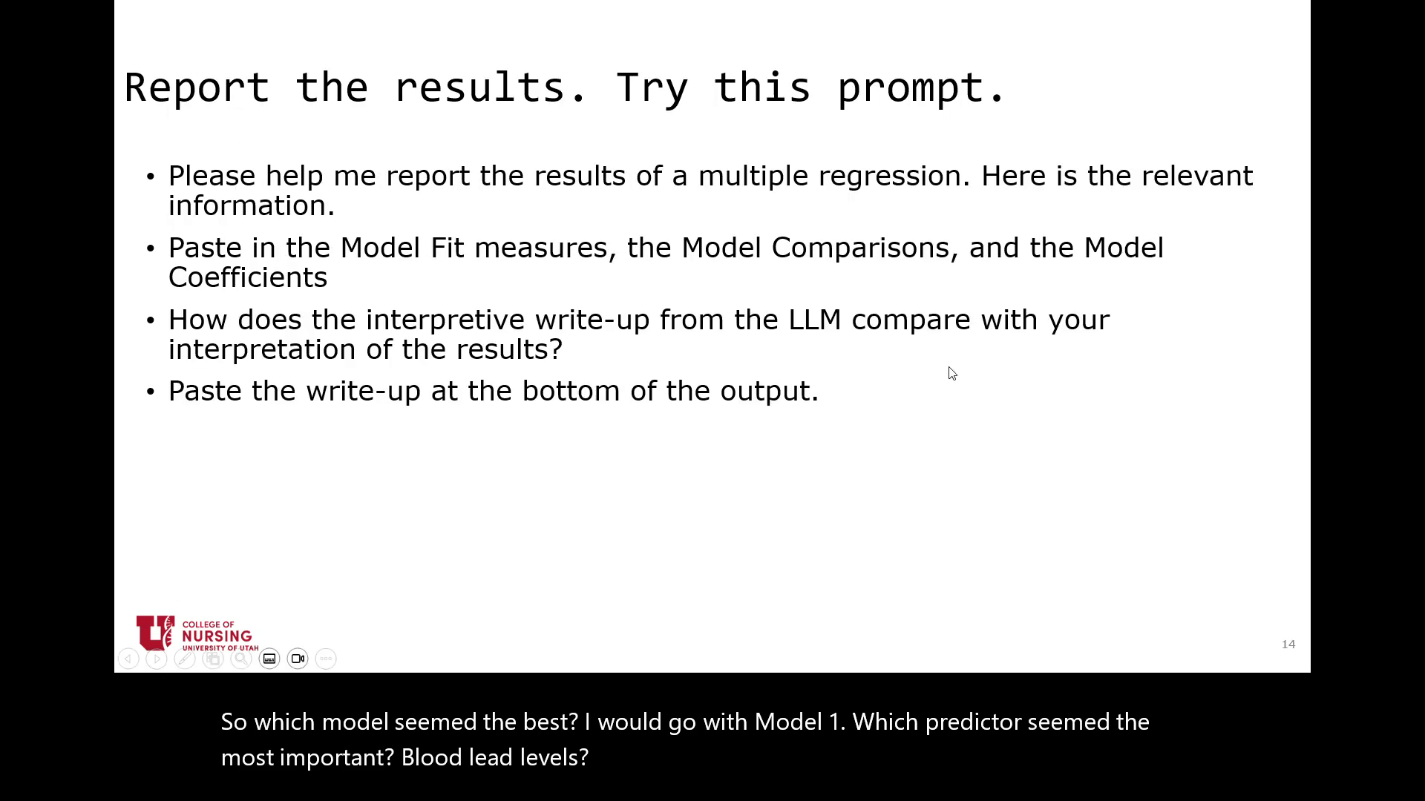
drag(1424, 96, 522, 38)
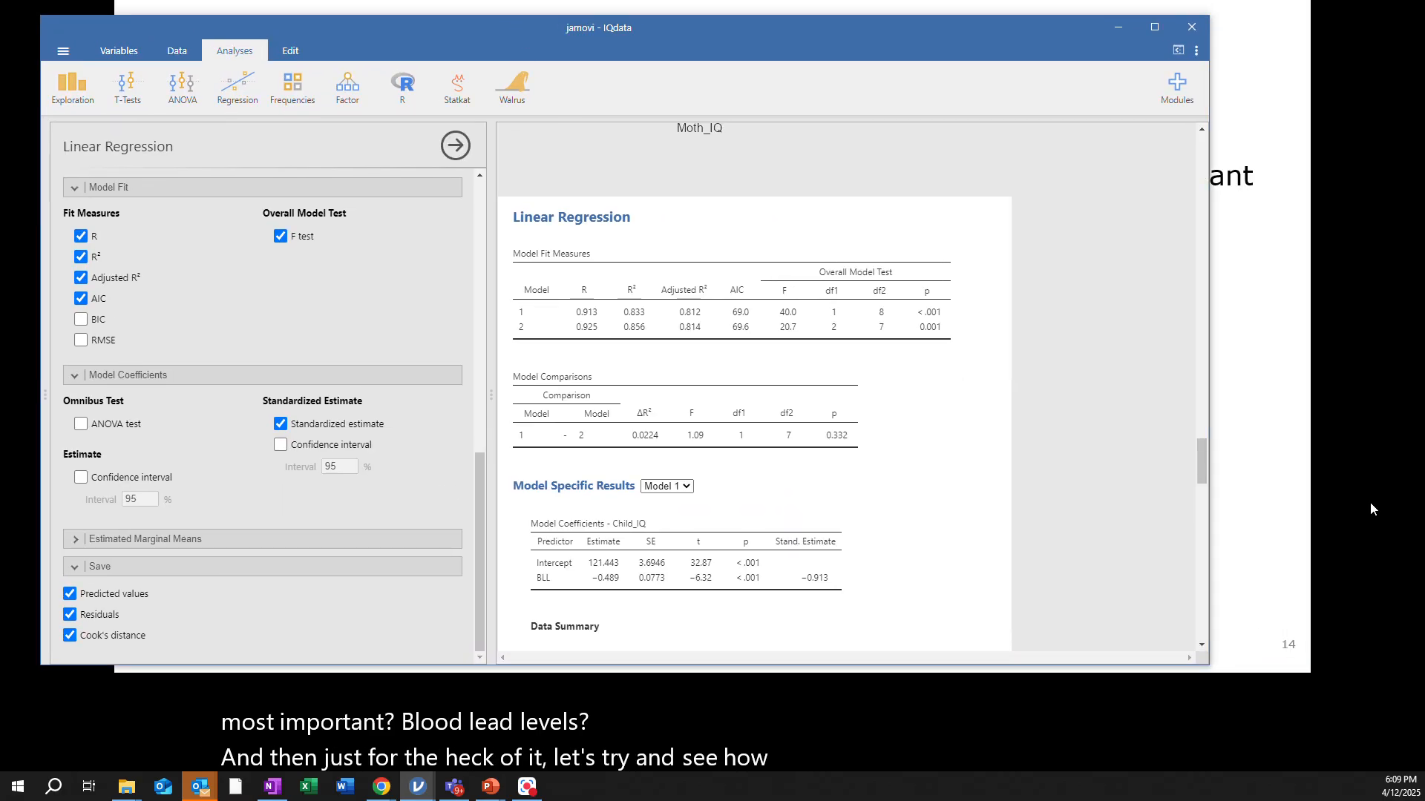
key(super+d)
key(super+d)
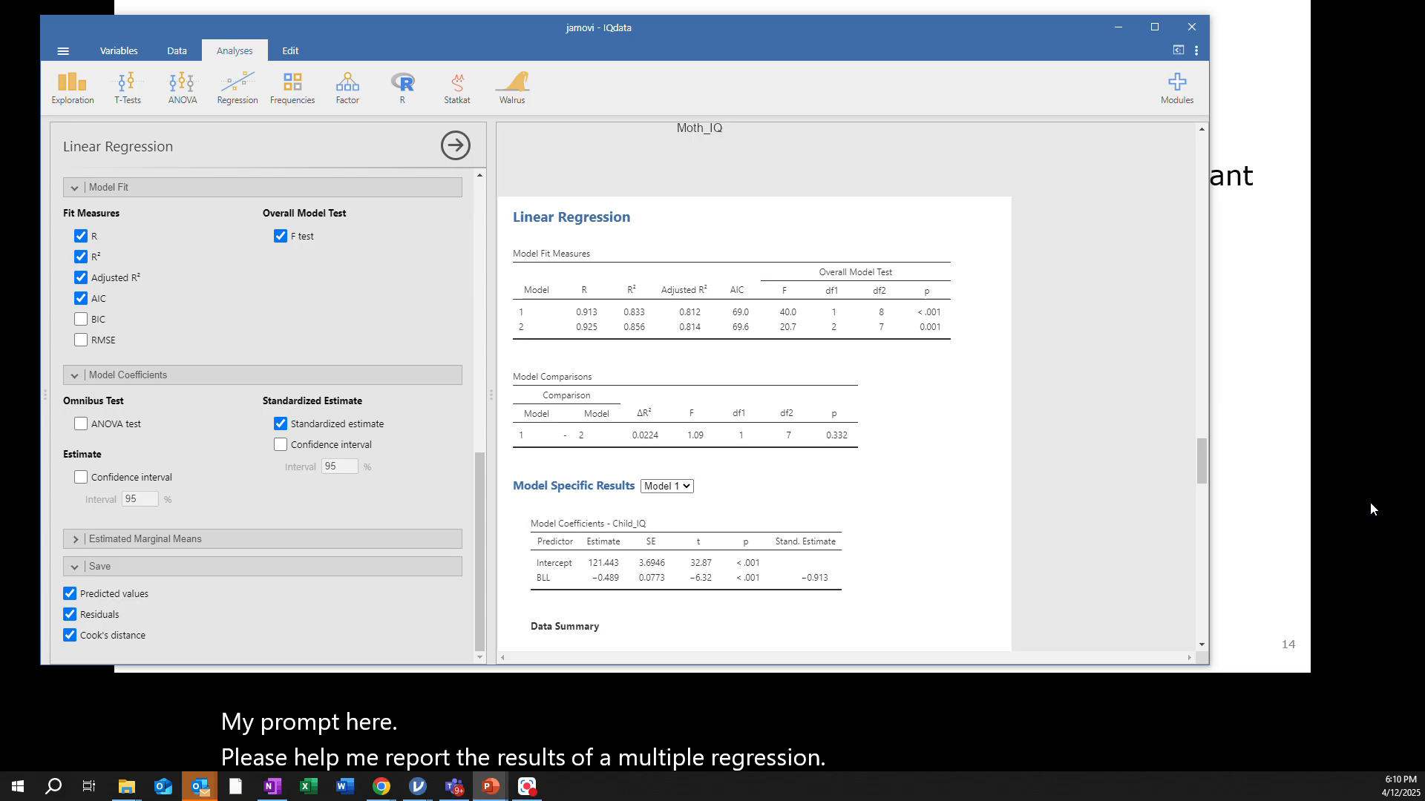
Open ChatGPT in a new, enlarged browser window and paste the prompt asking for help reporting a multiple regression, adding a new line
key(alt+Tab)
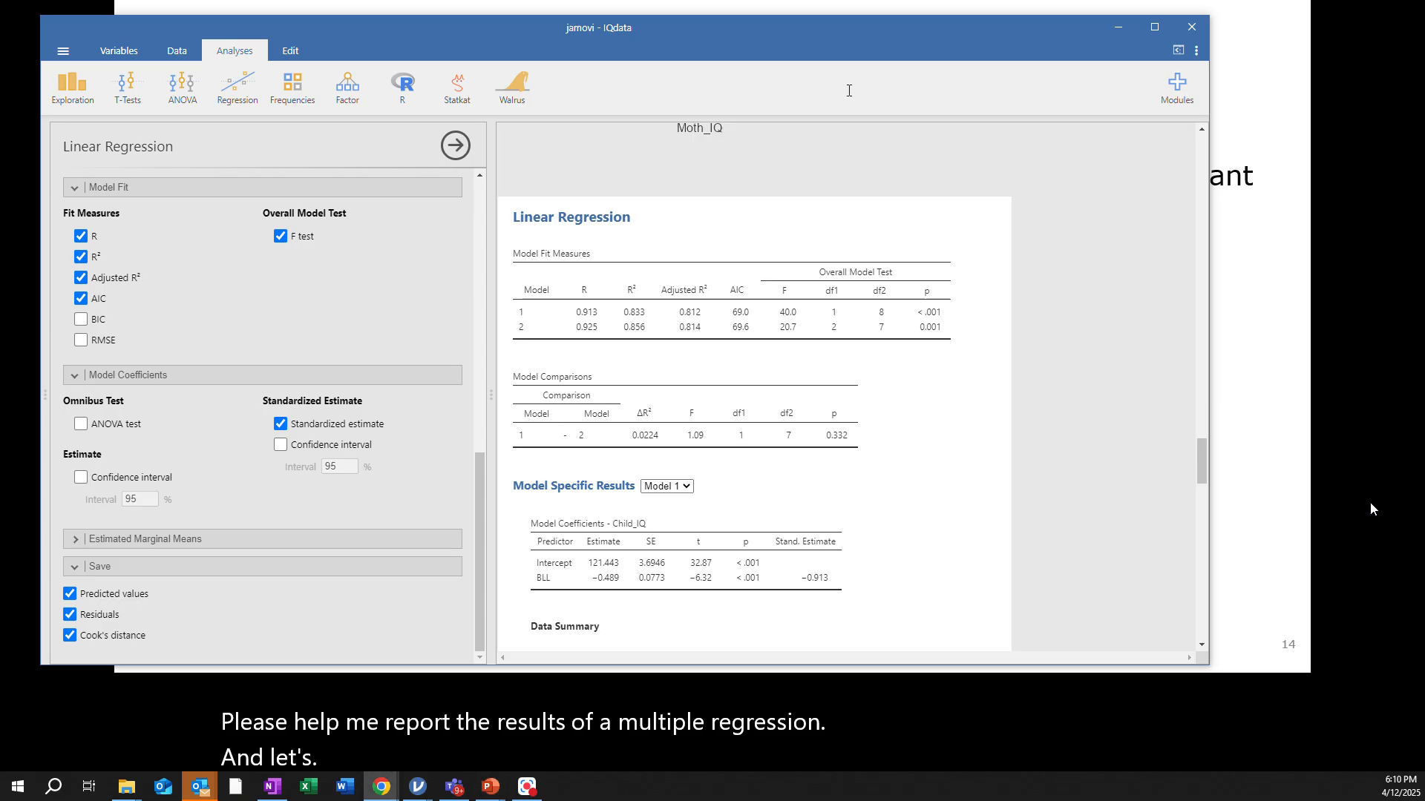
key(ctrl+n)
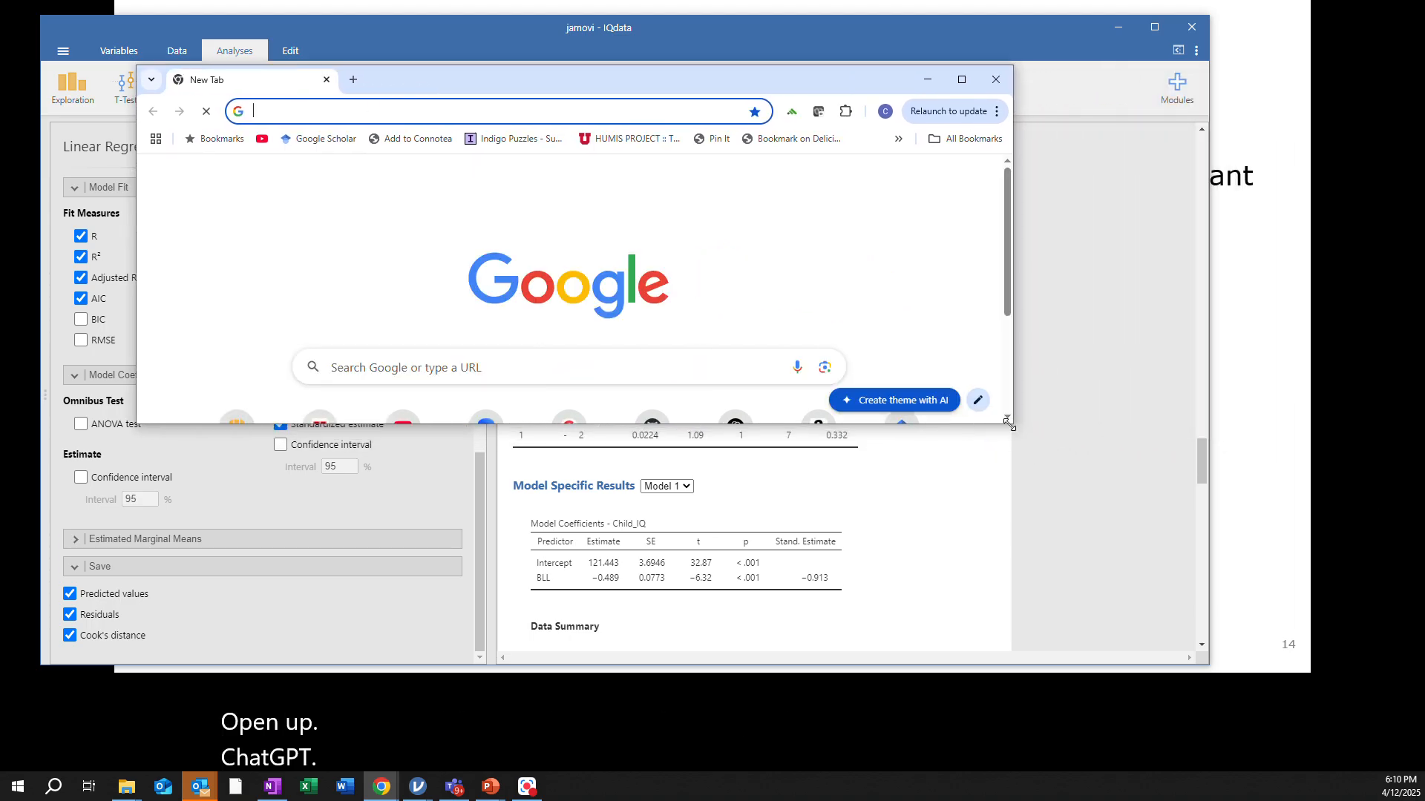
drag(1009, 423, 1316, 704)
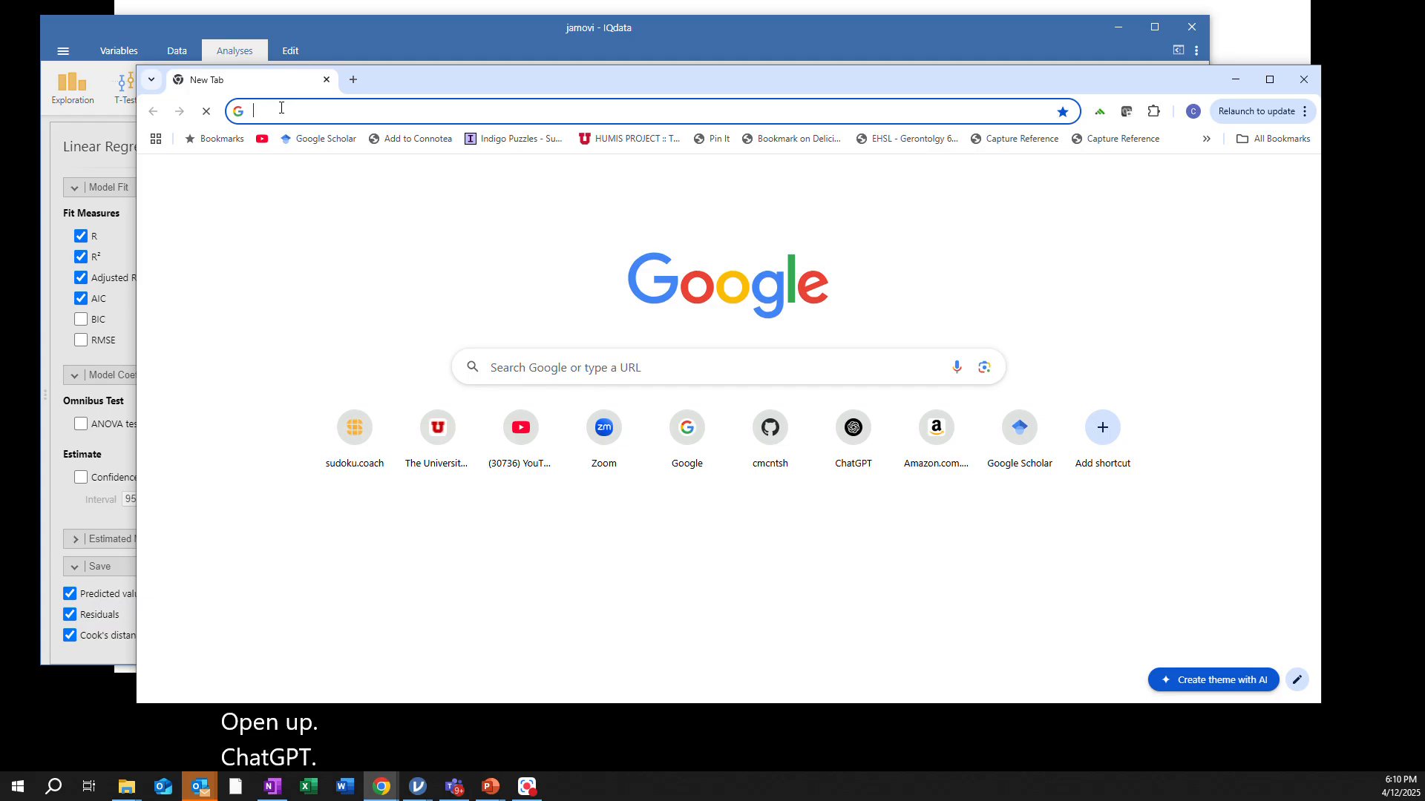
text(chatgpt.com)
key(Return)
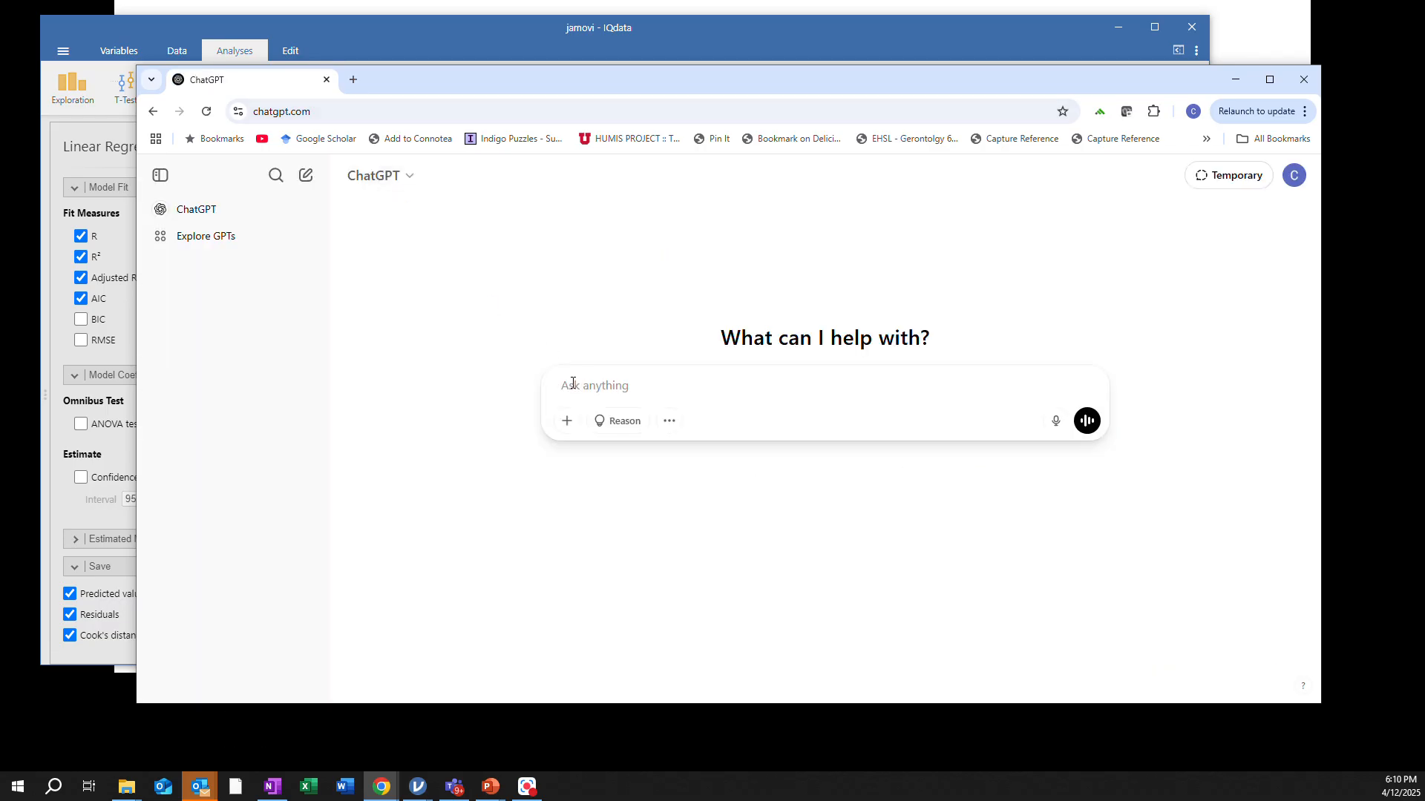
text(Please help me report the results of a multiple regression. Here is the relevant information.)
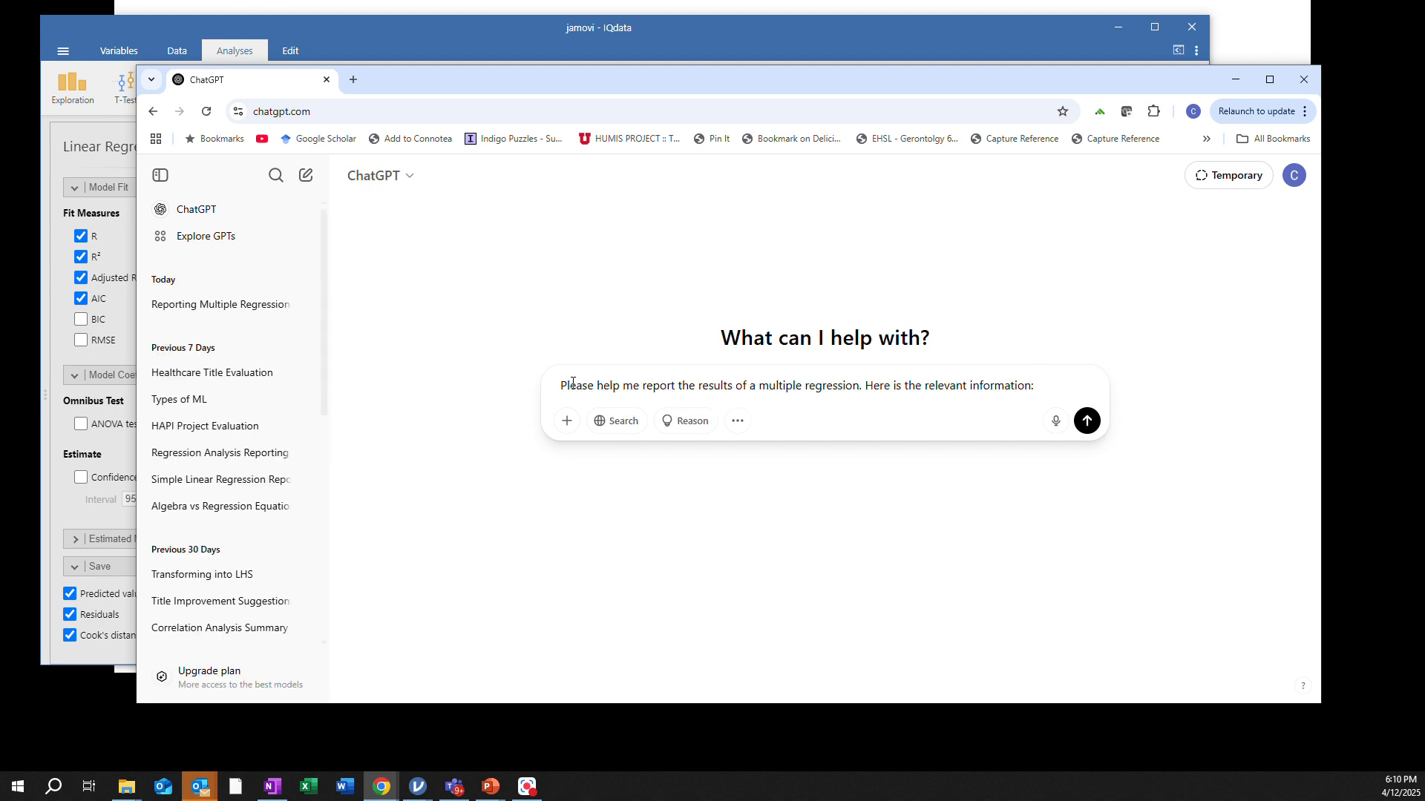
key(shift+Return)
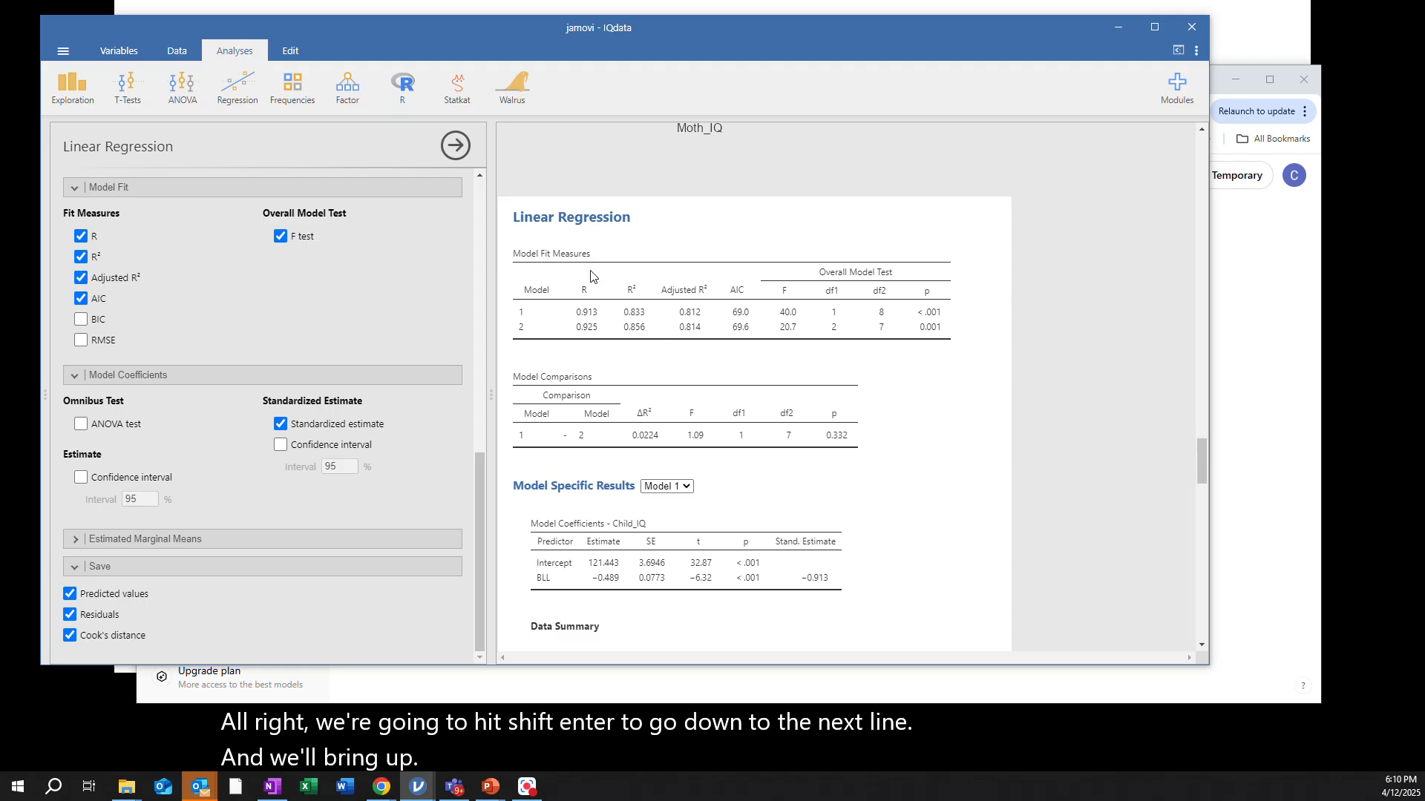
Copy the Model Fit Measures table from the regression results and paste it into the ChatGPT prompt, adding a new line
scroll(596, 282, up, 2)
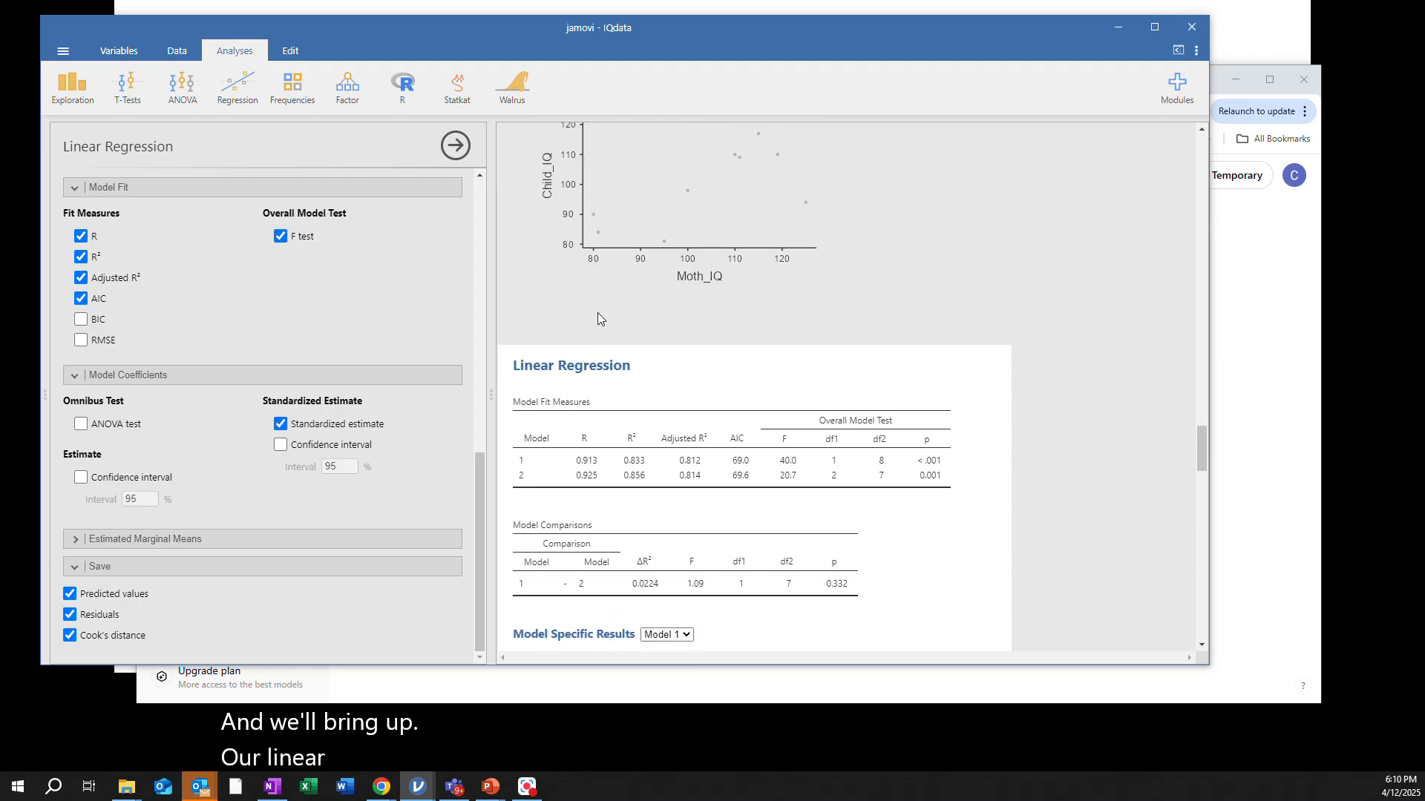
scroll(598, 313, down, 2)
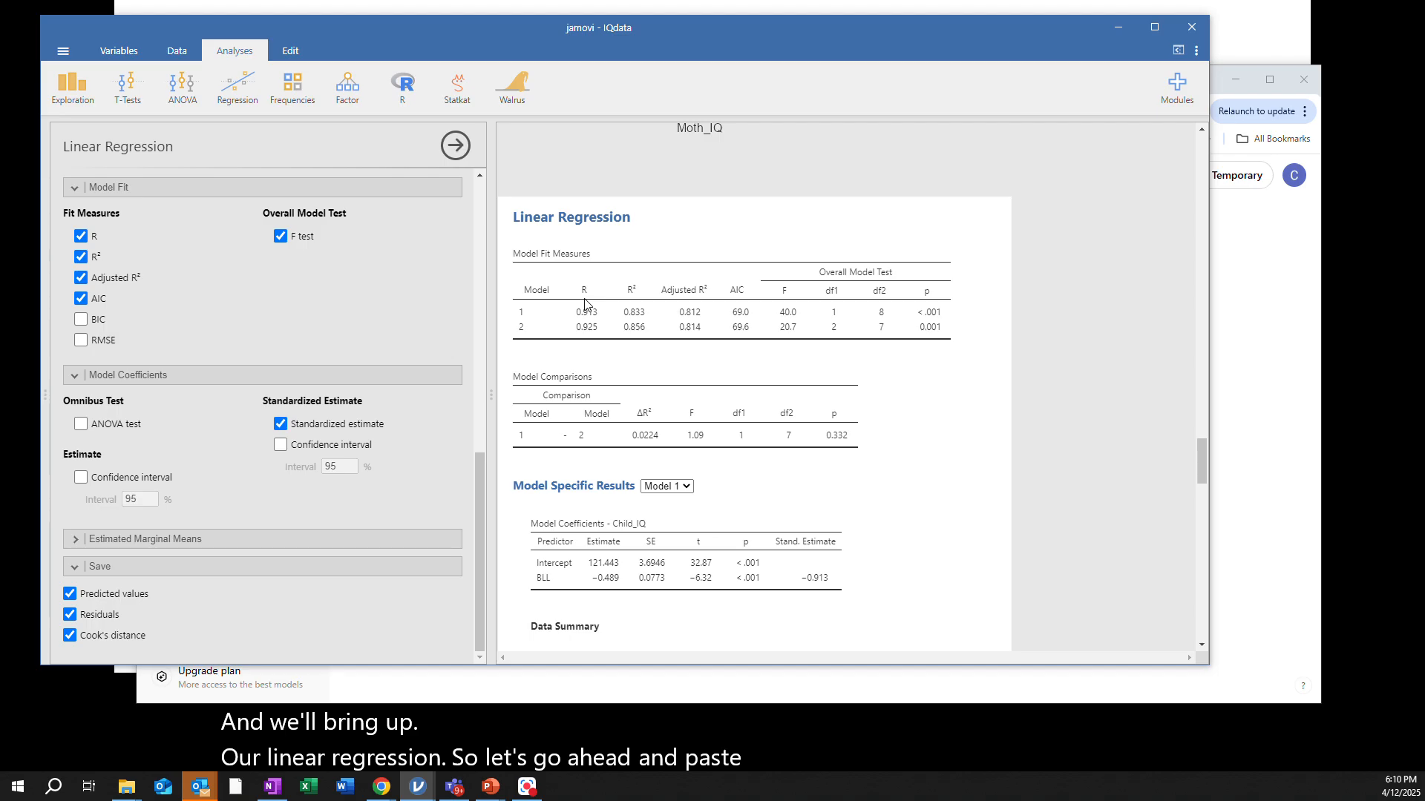
right_click(584, 303)
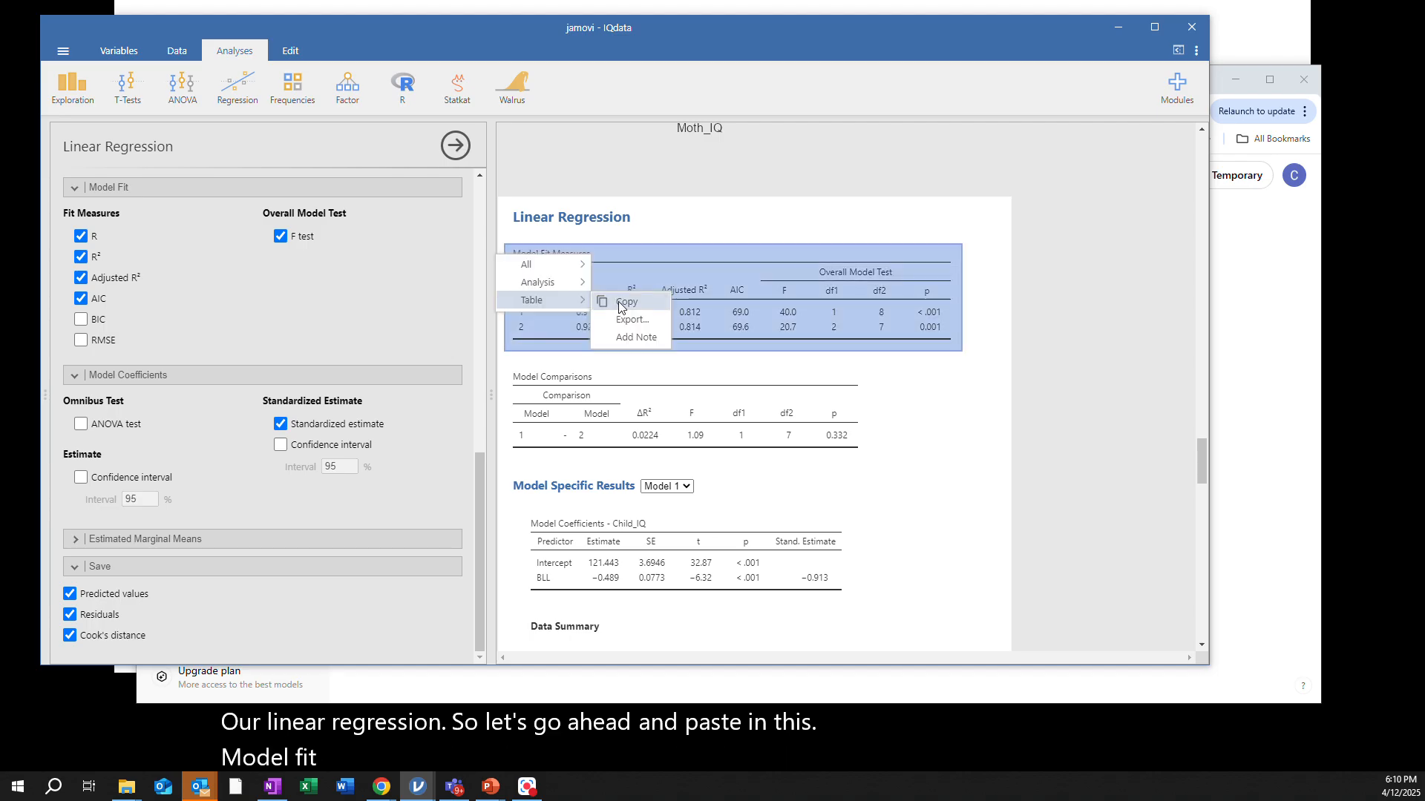
click(619, 303)
drag(676, 29, 1315, 168)
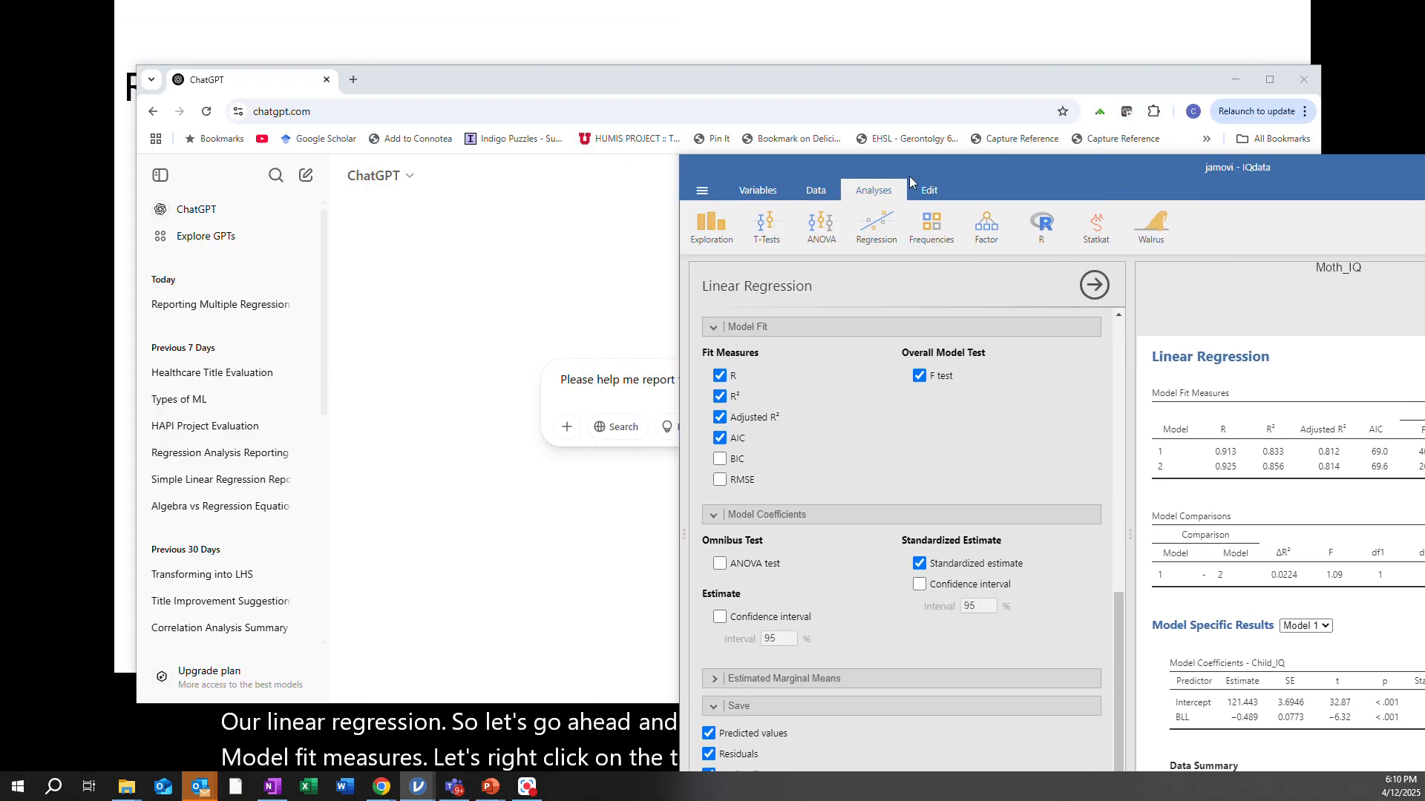
click(382, 77)
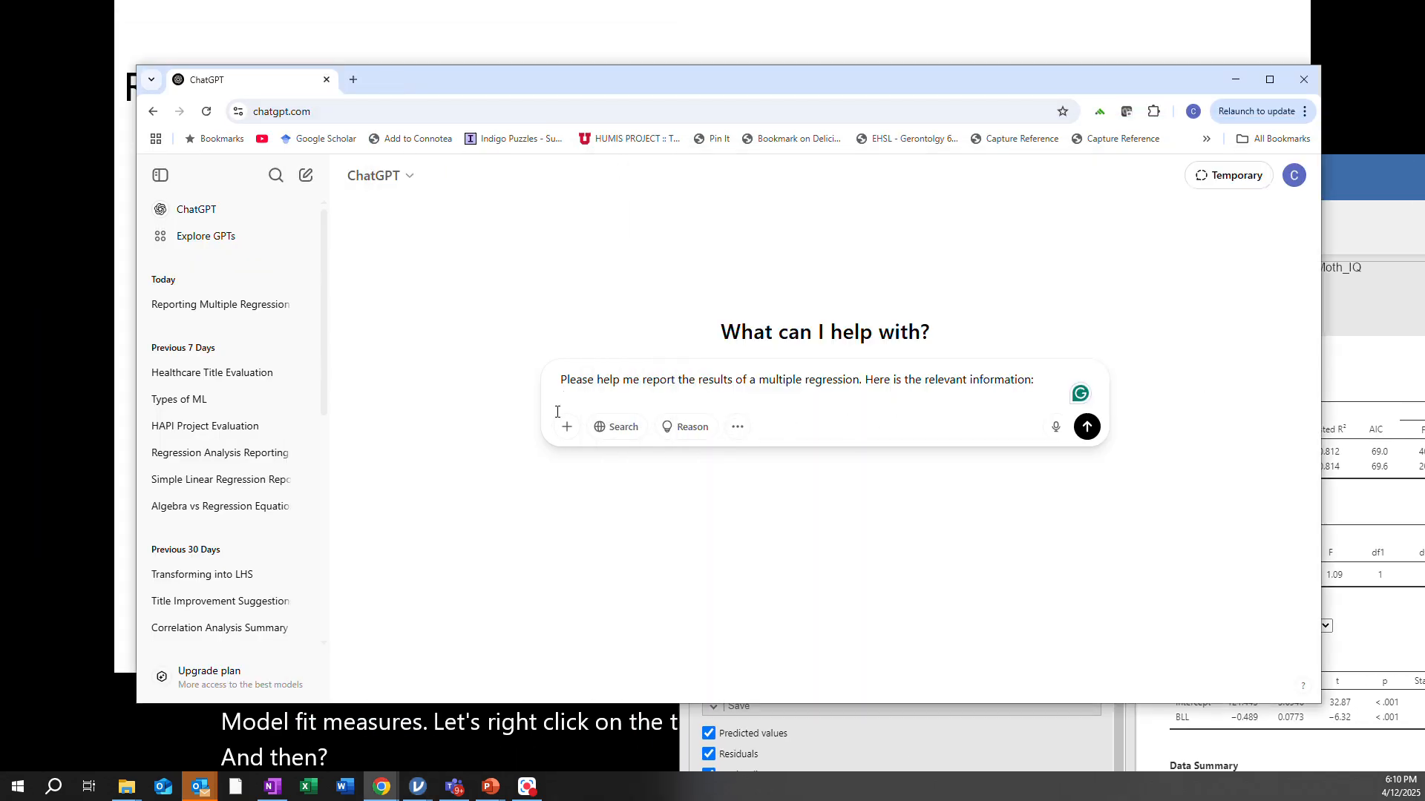
key(ctrl+v)
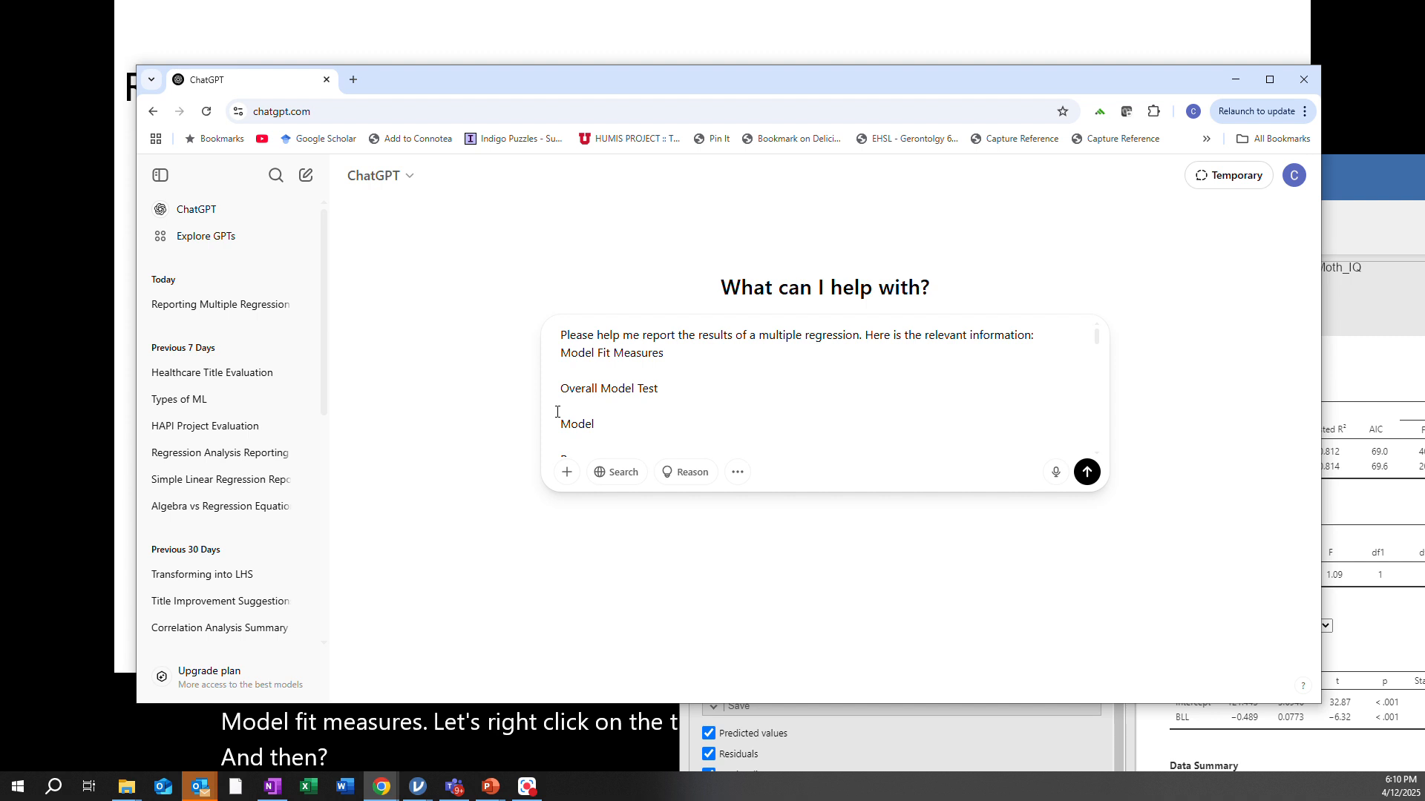
key(shift+Return)
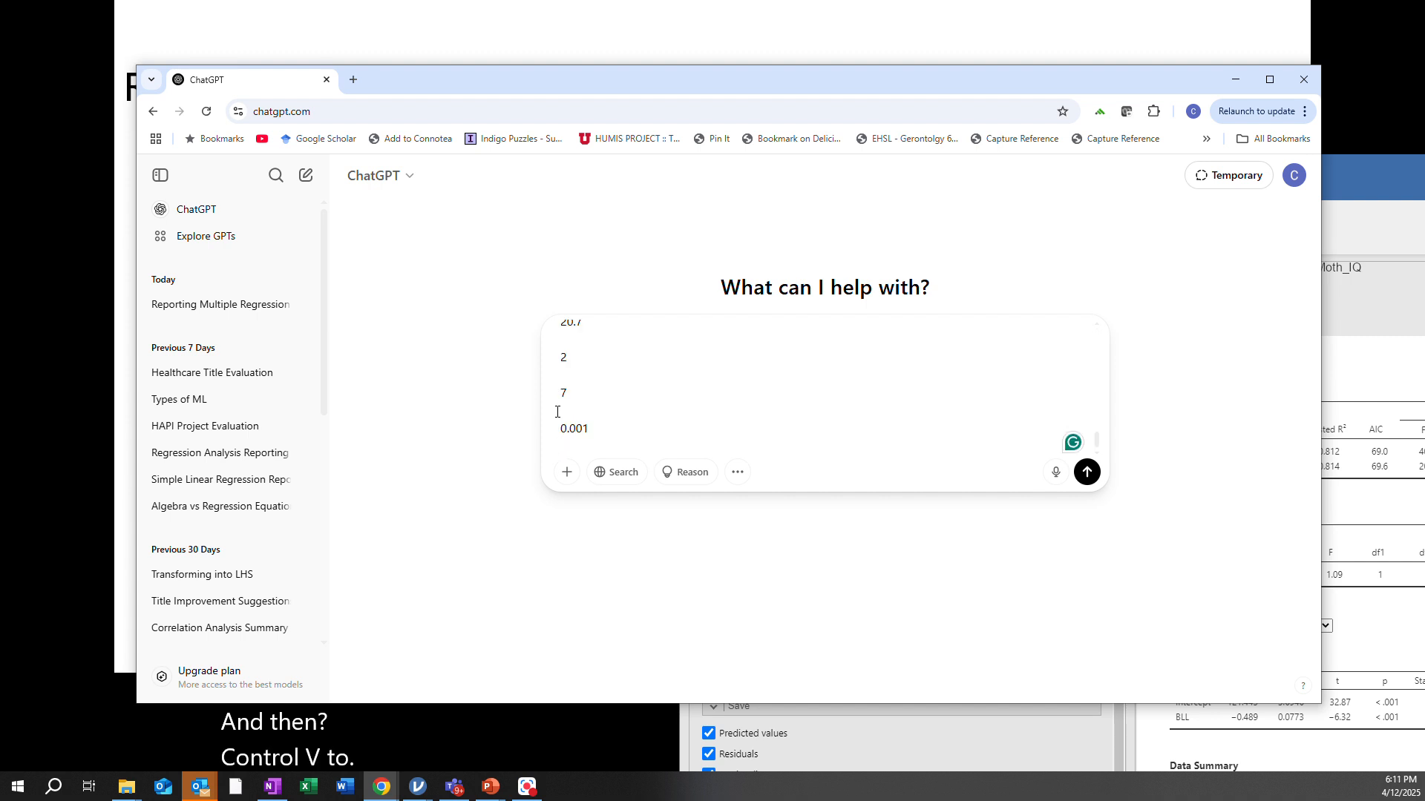
Copy the Model Comparisons table from the regression results and paste it into the ChatGPT prompt
drag(1424, 166, 1037, 78)
right_click(712, 471)
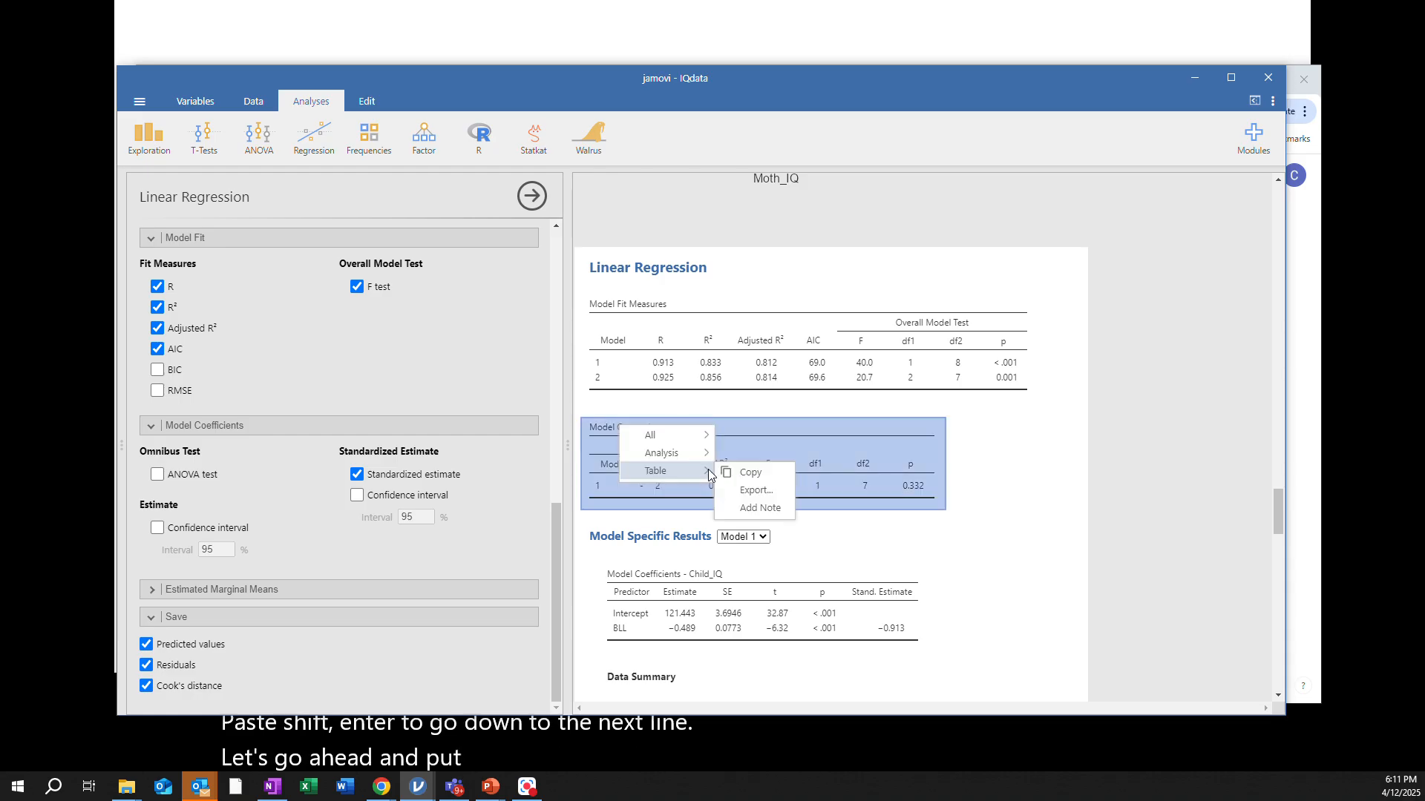
click(749, 472)
drag(563, 79, 1424, 98)
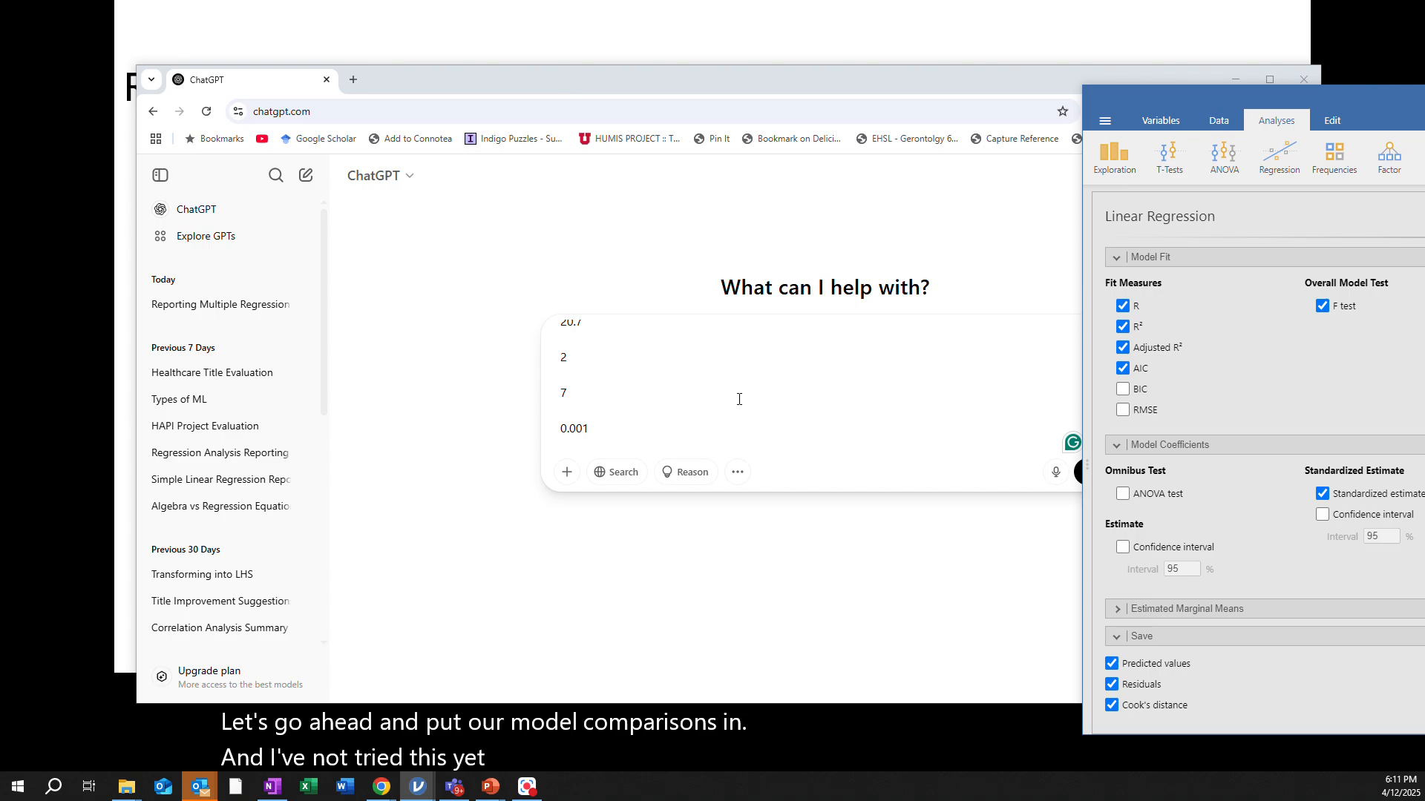
click(564, 443)
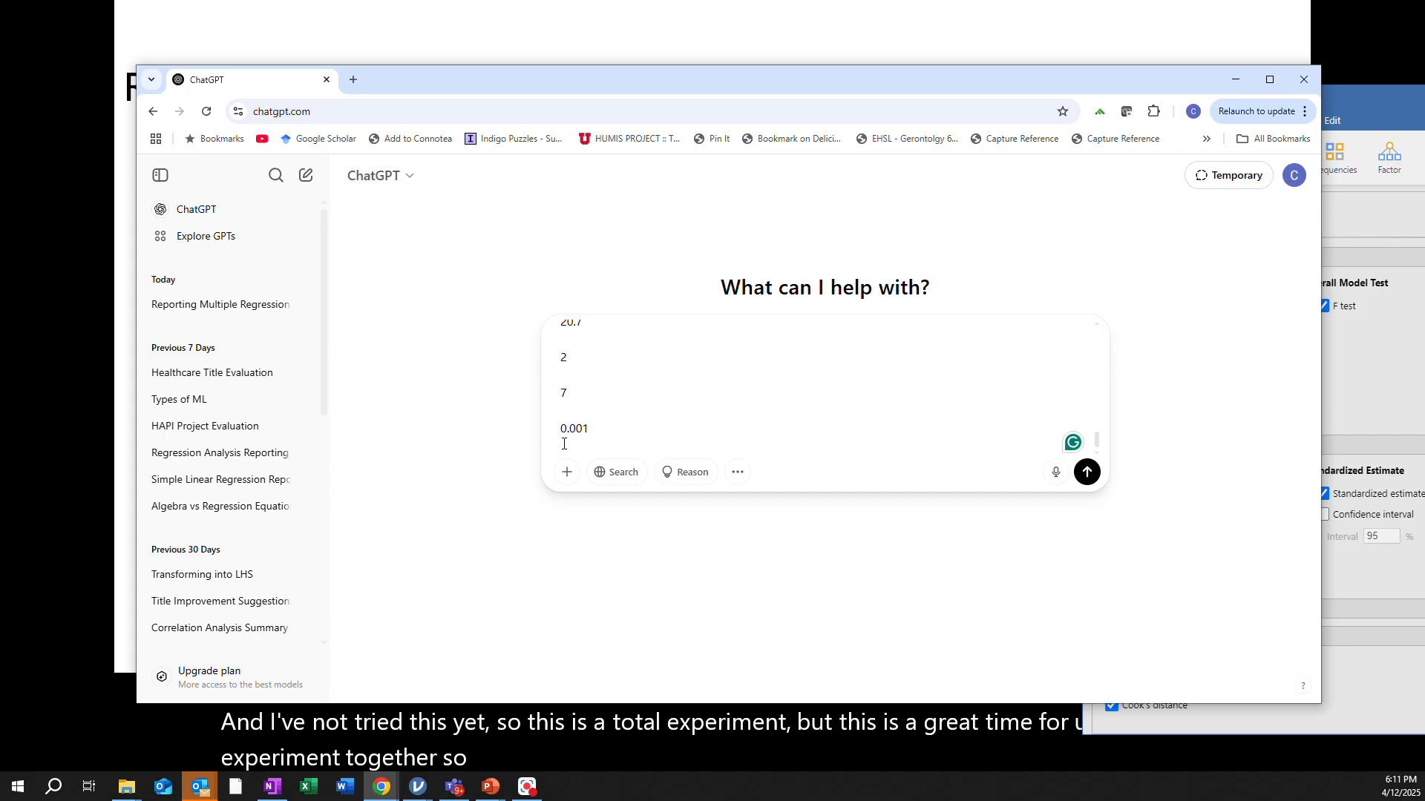
key(ctrl+v)
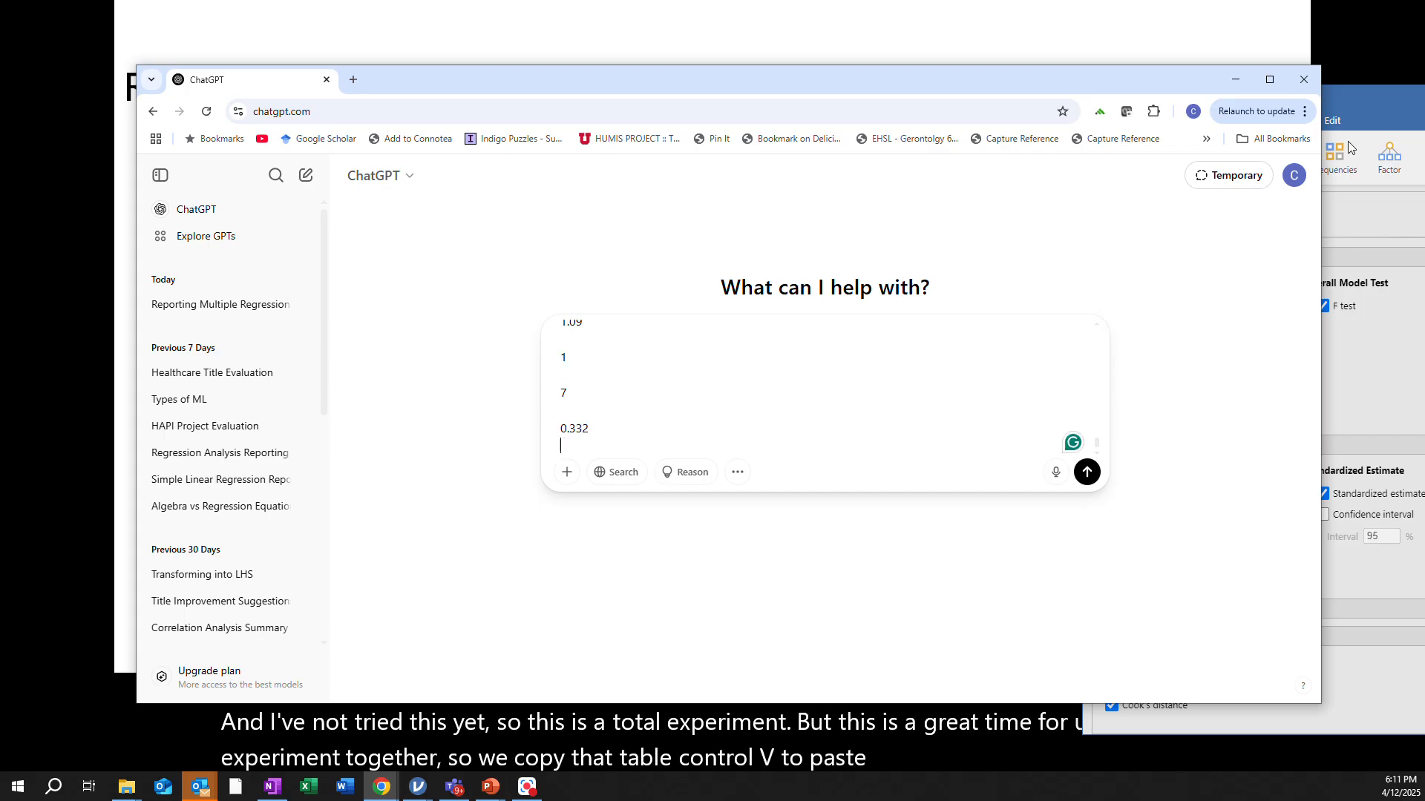
Switch Model Specific Results to Model 2, copy its coefficients table into the ChatGPT prompt, and send the prompt
drag(1422, 104, 631, 38)
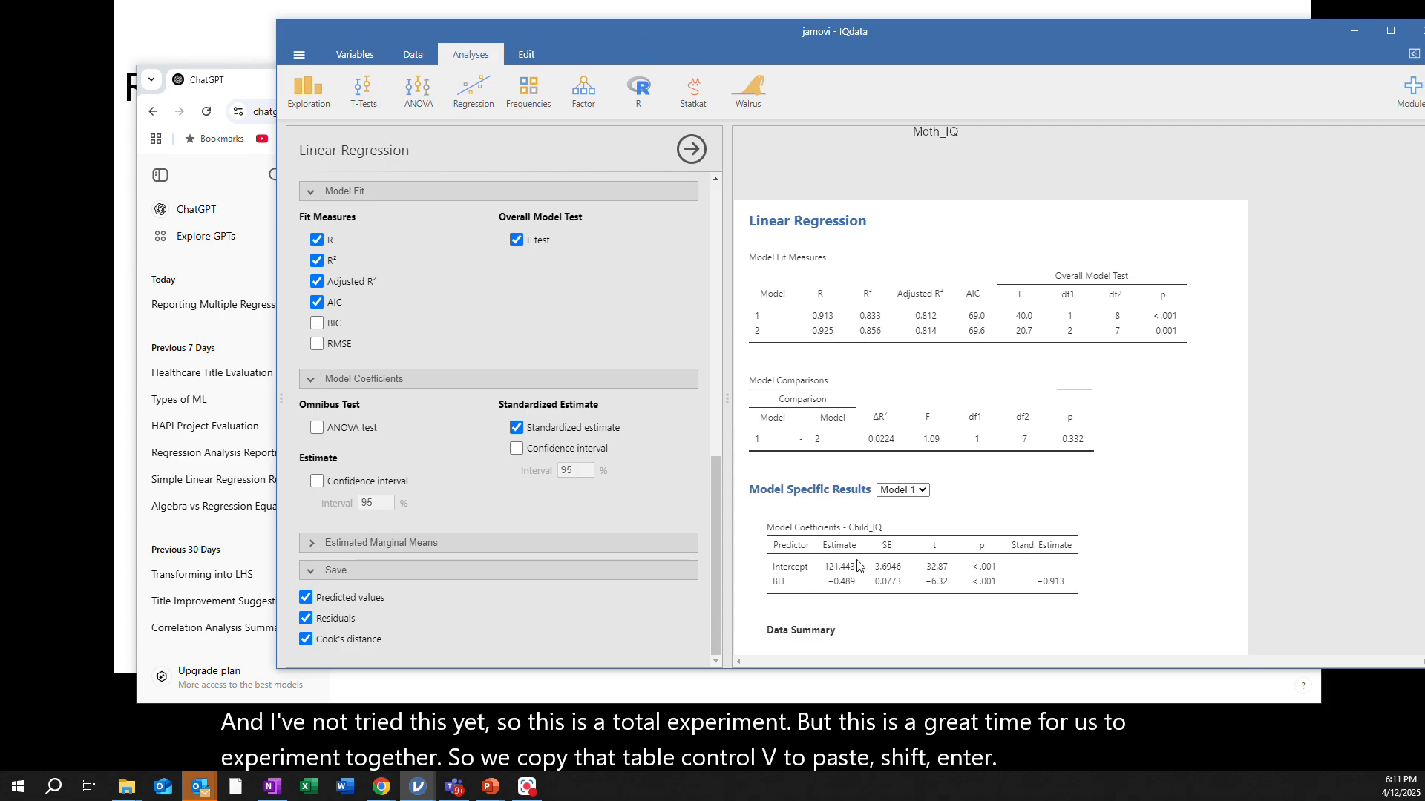
click(924, 491)
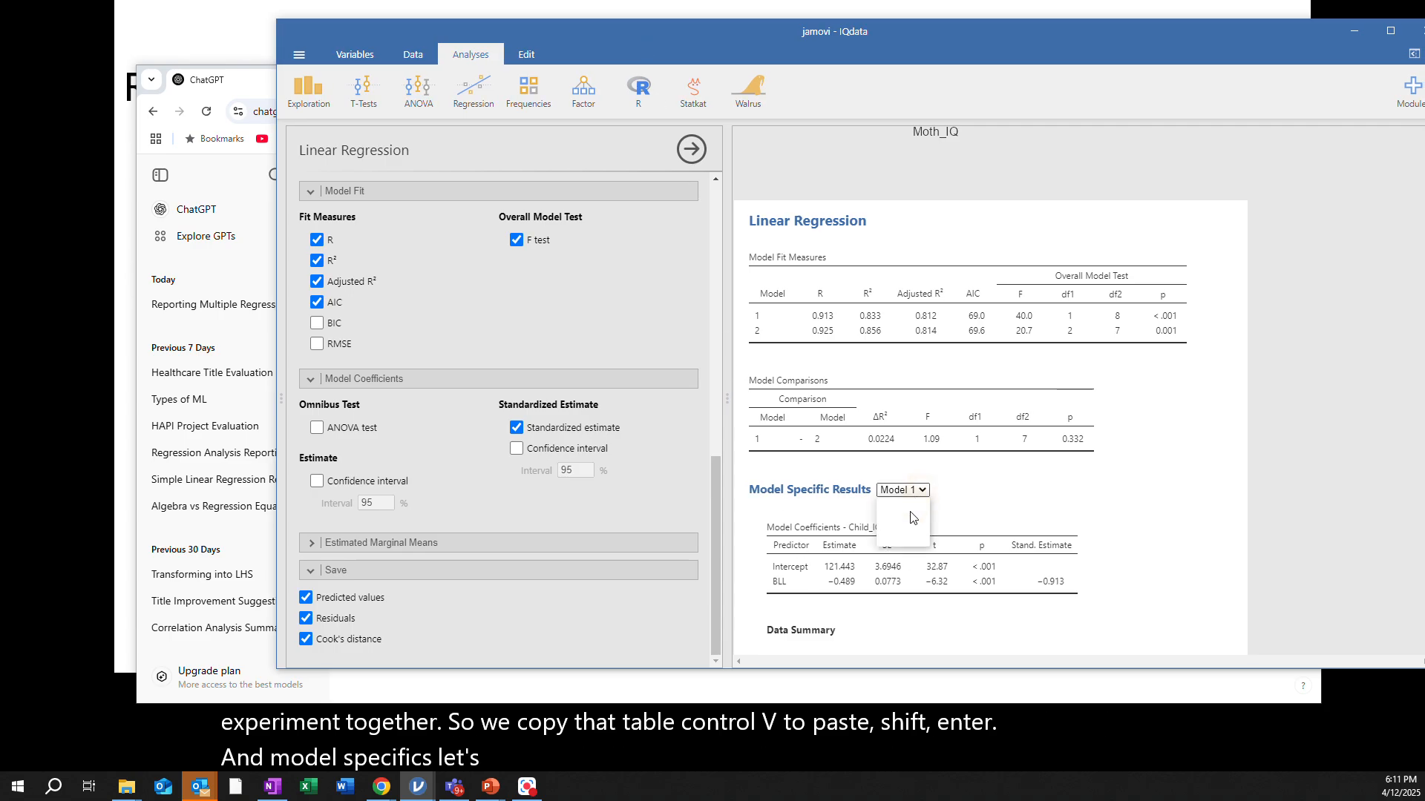
click(900, 535)
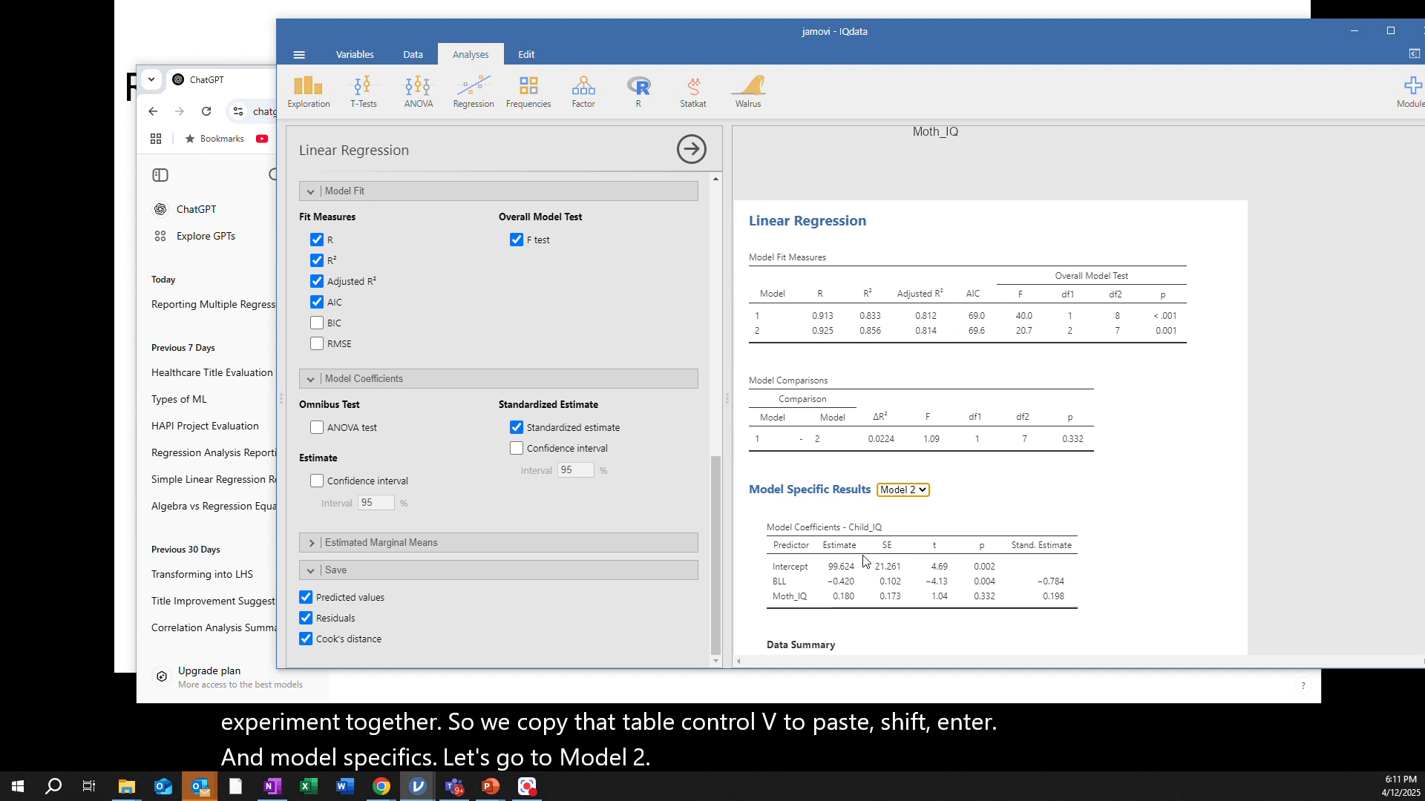
scroll(853, 535, down, 1)
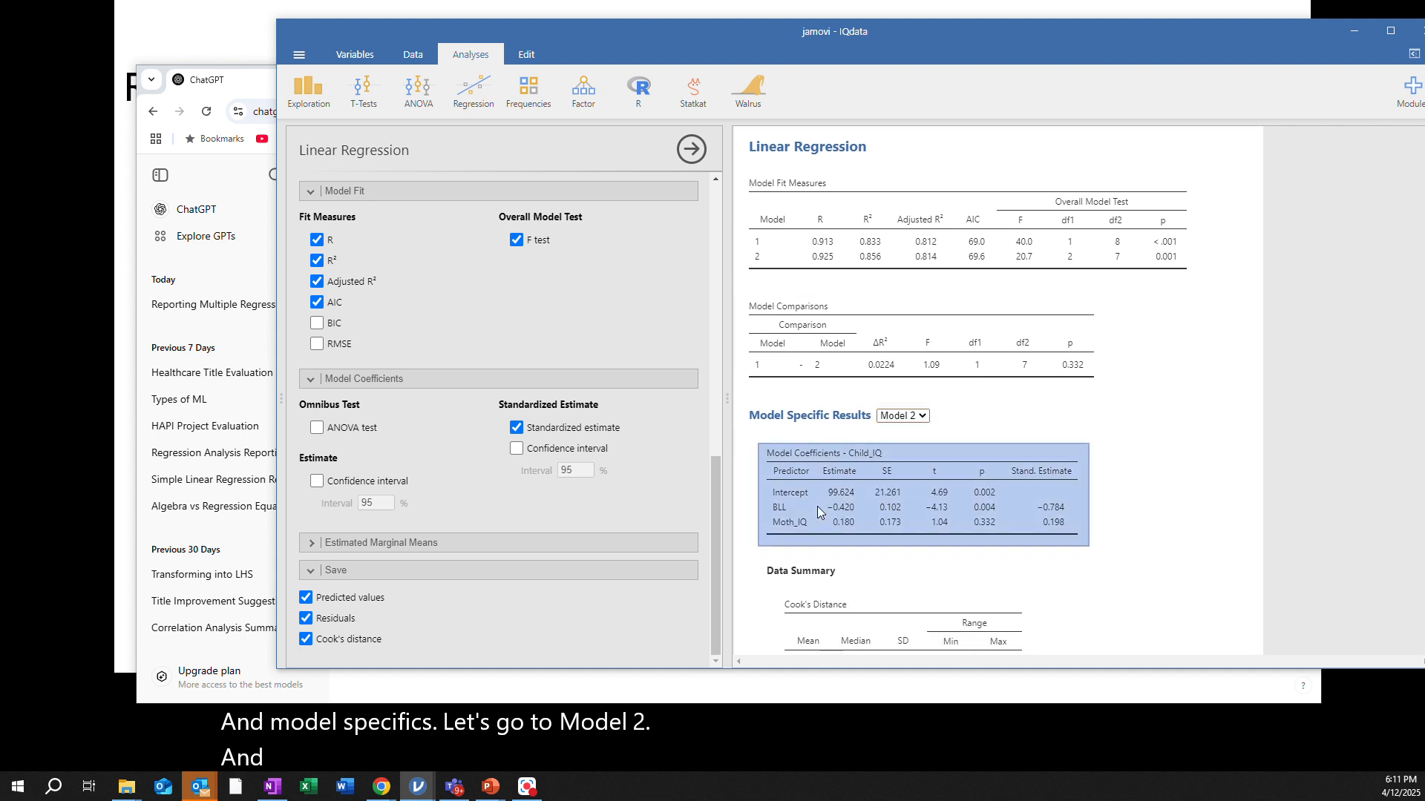
right_click(817, 506)
click(850, 509)
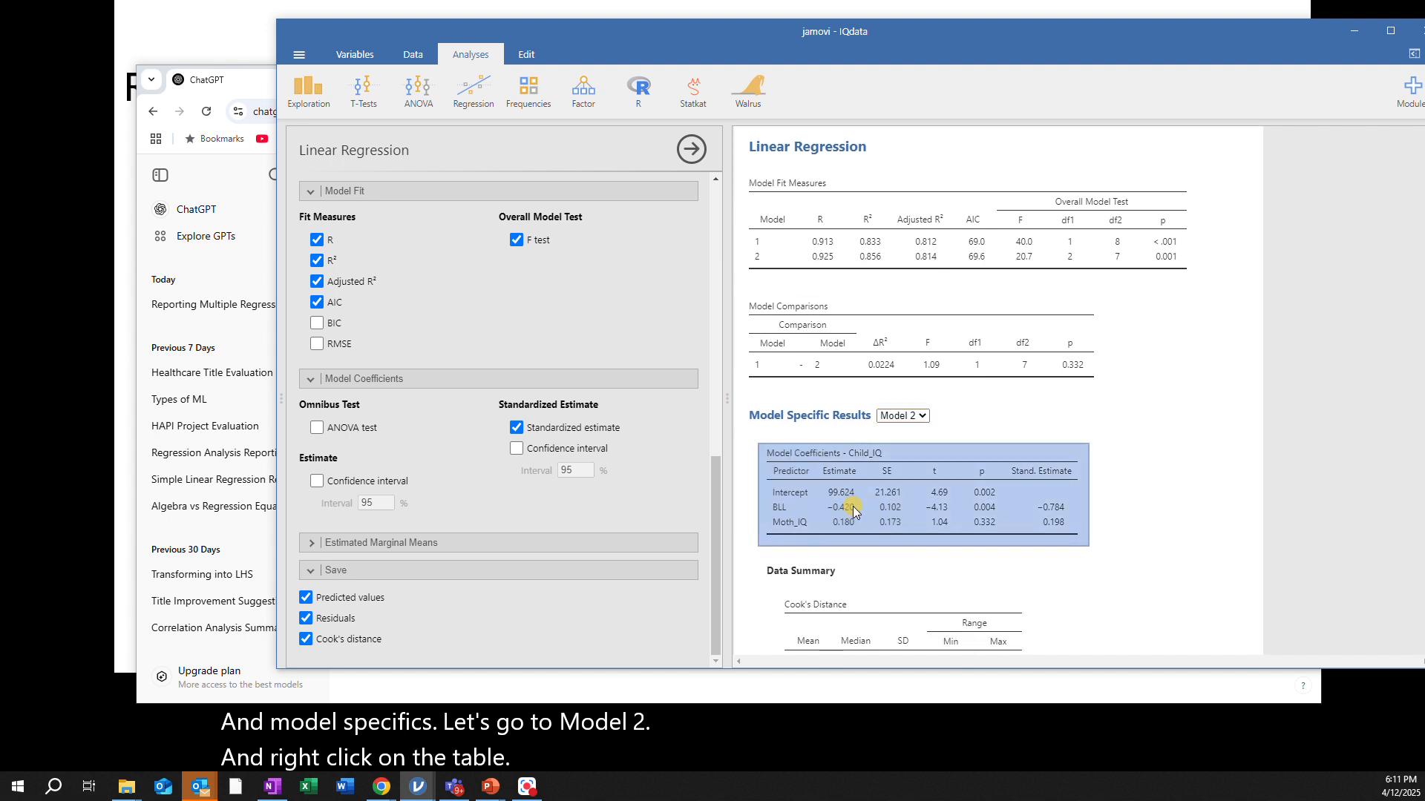
drag(698, 27, 1424, 160)
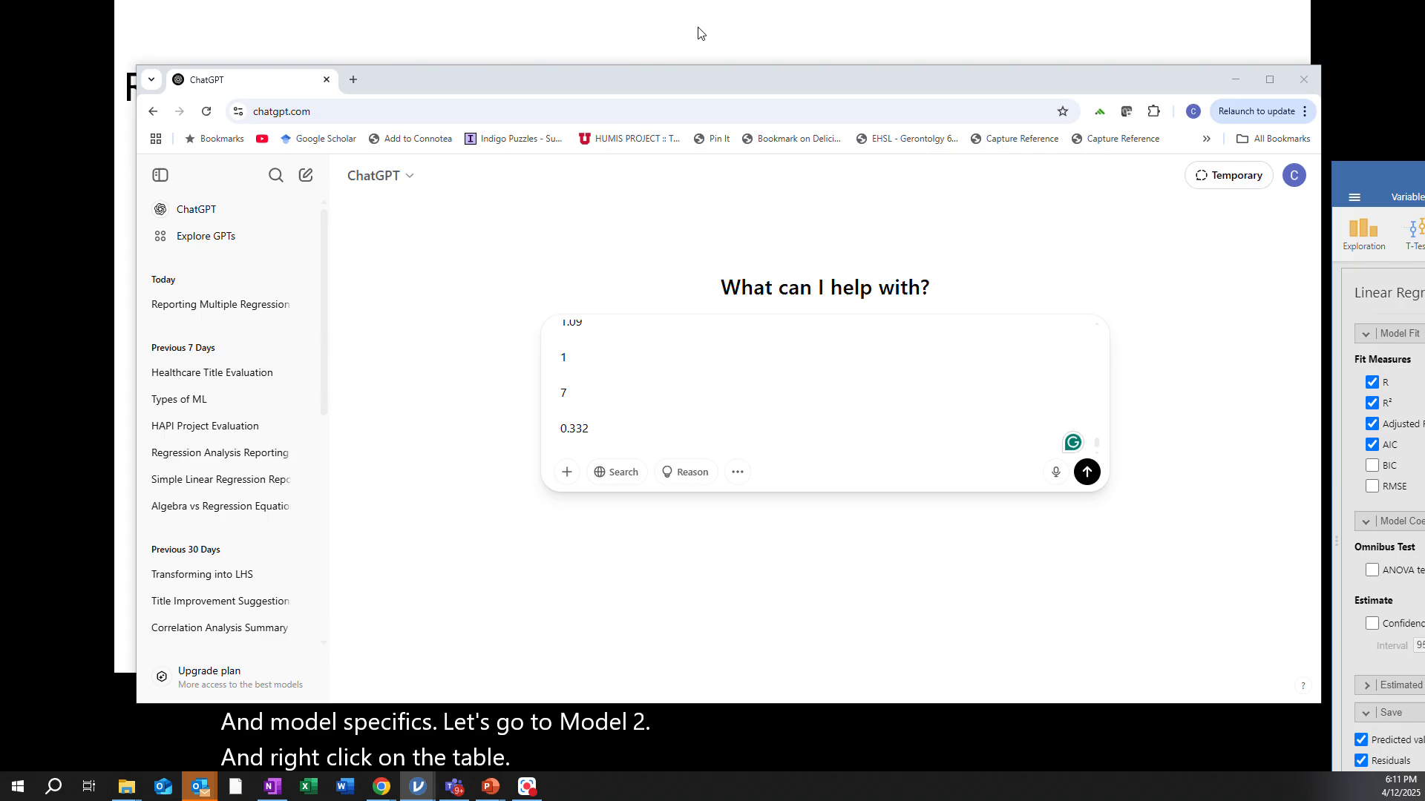
click(577, 446)
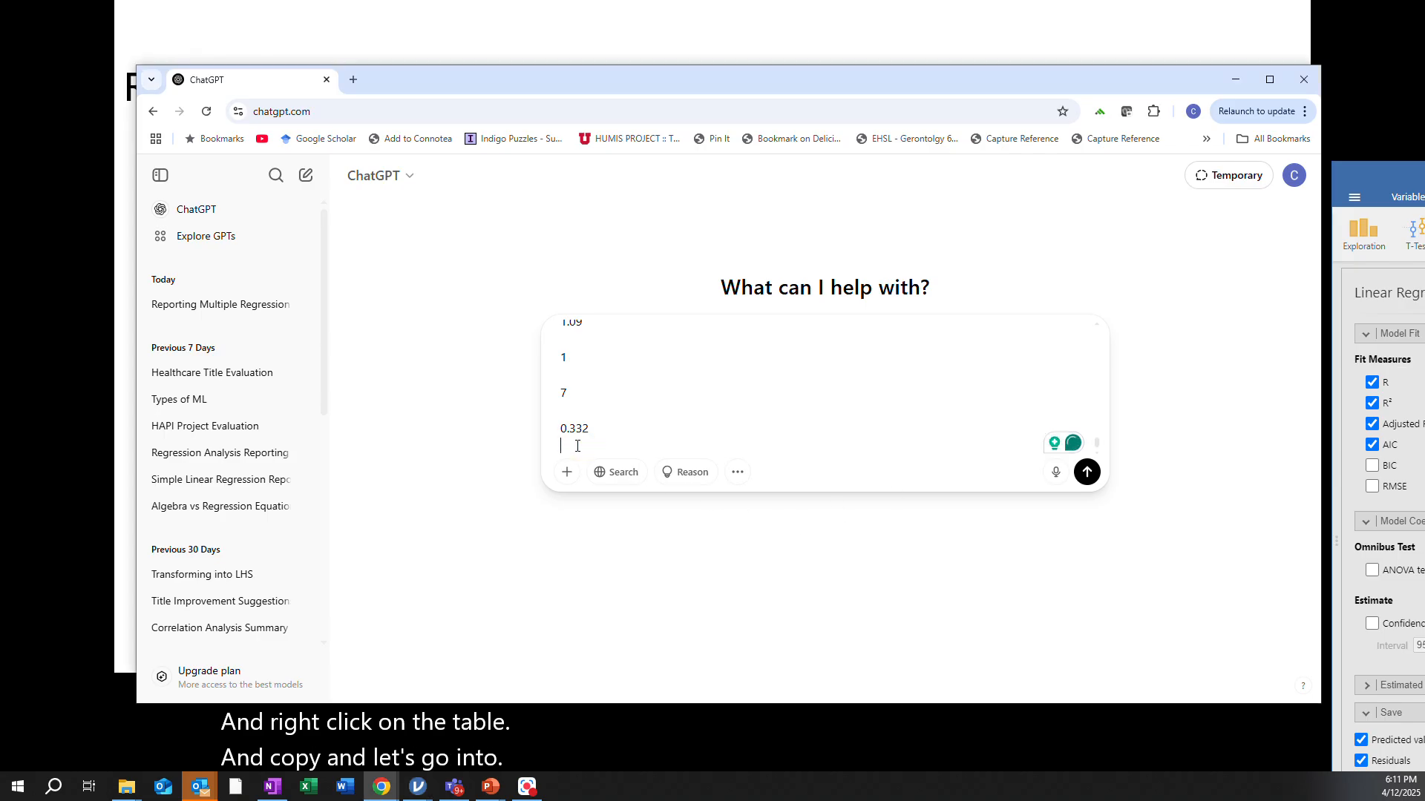
key(ctrl+v)
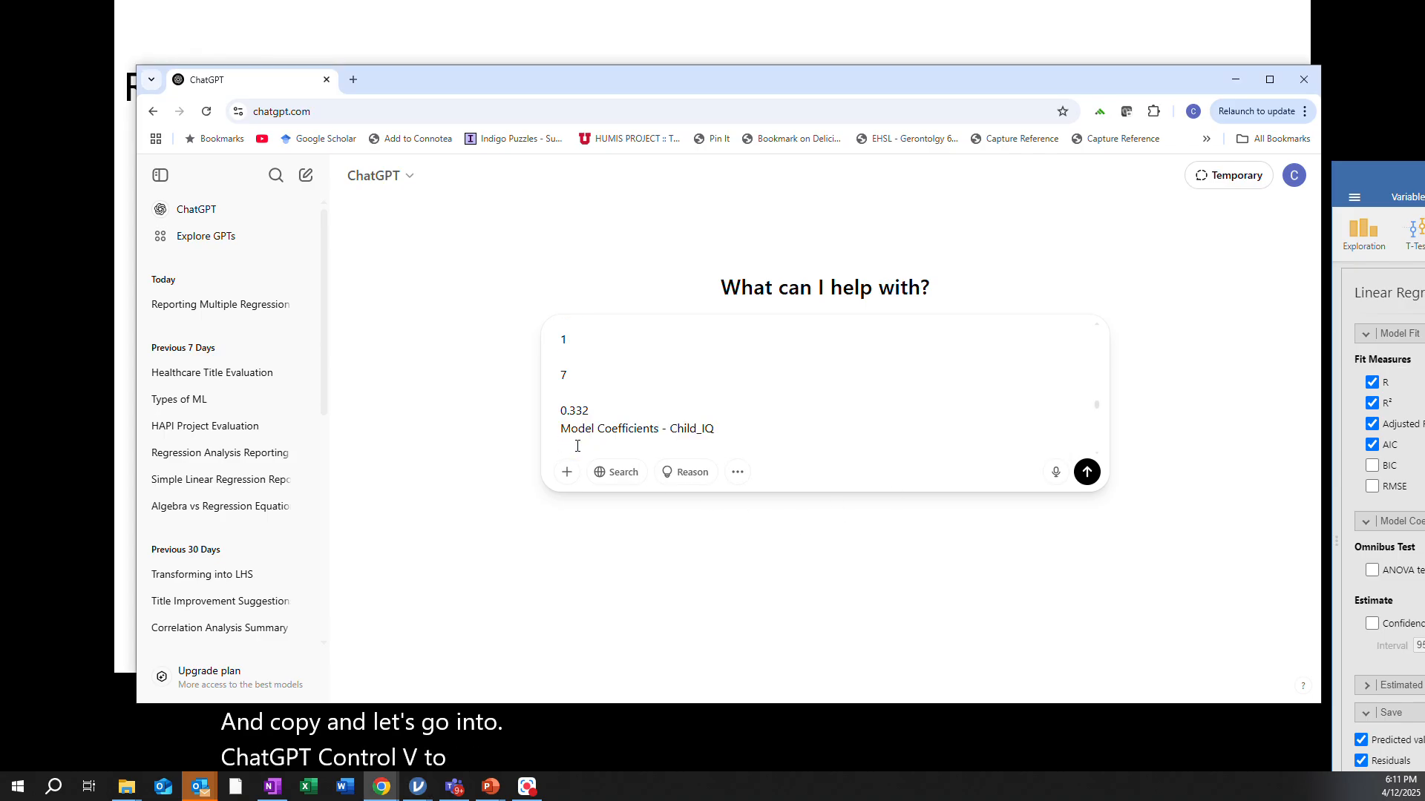
key(Return)
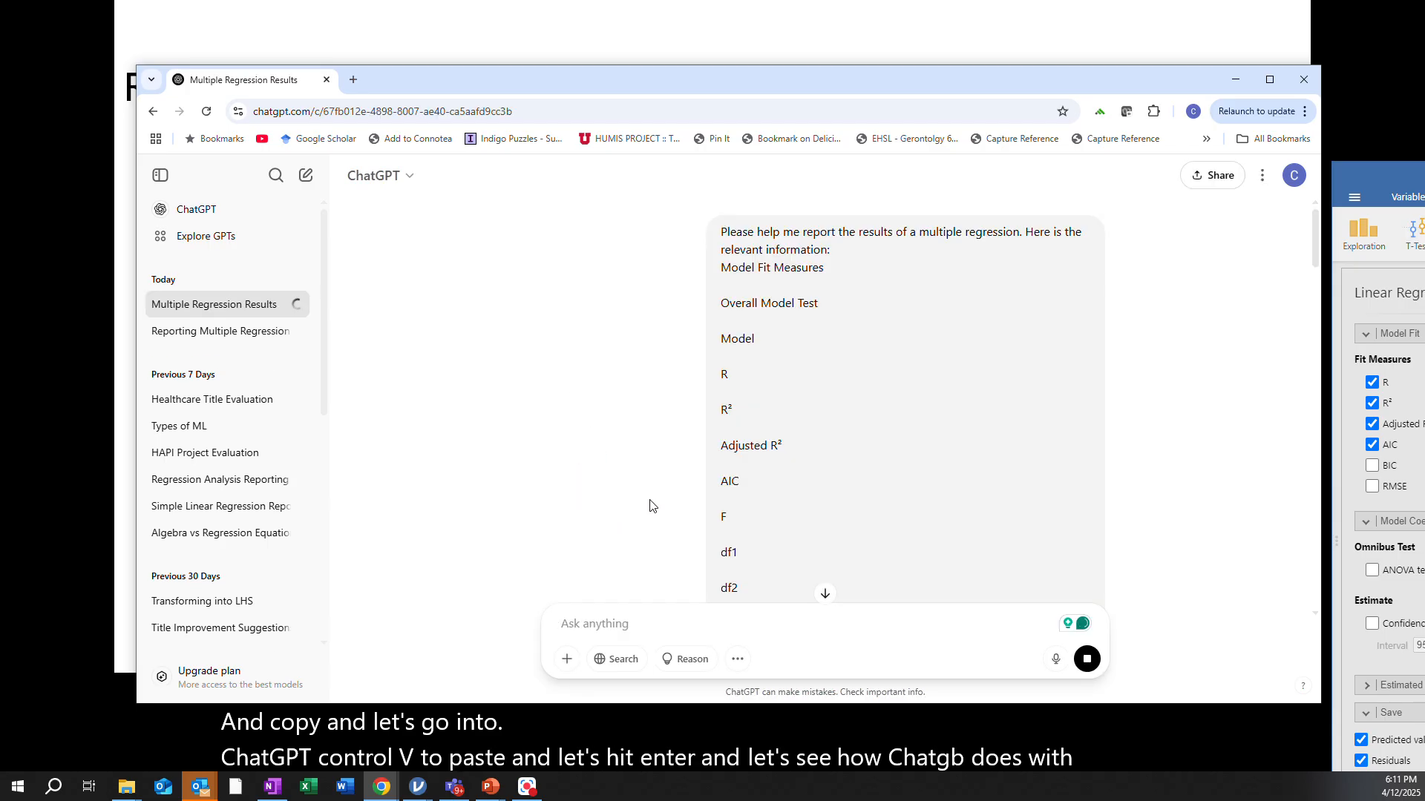
Read through ChatGPT's APA-style report of the hierarchical regression results against the jamovi output
scroll(649, 506, down, 8)
scroll(649, 506, down, 8)
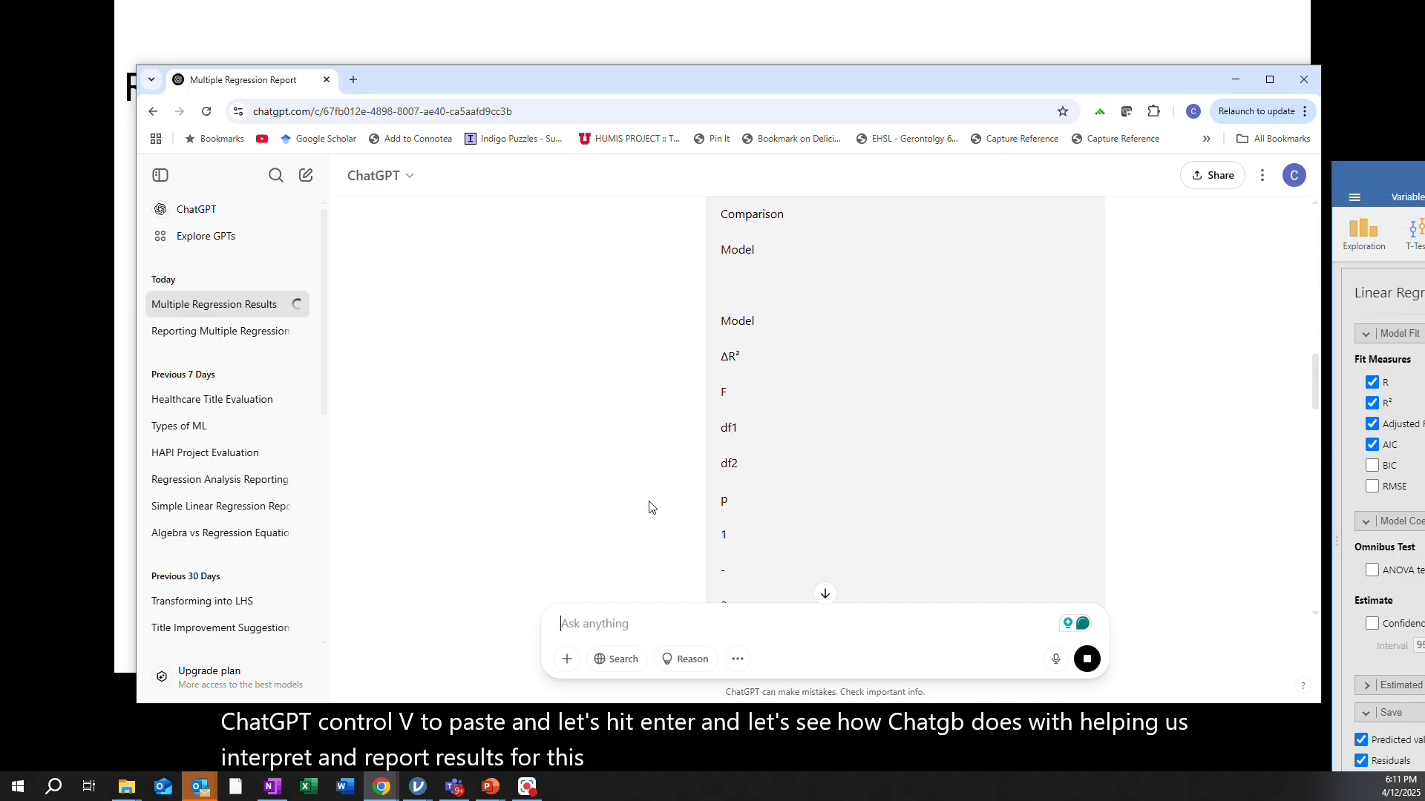
scroll(649, 508, down, 7)
scroll(645, 510, down, 6)
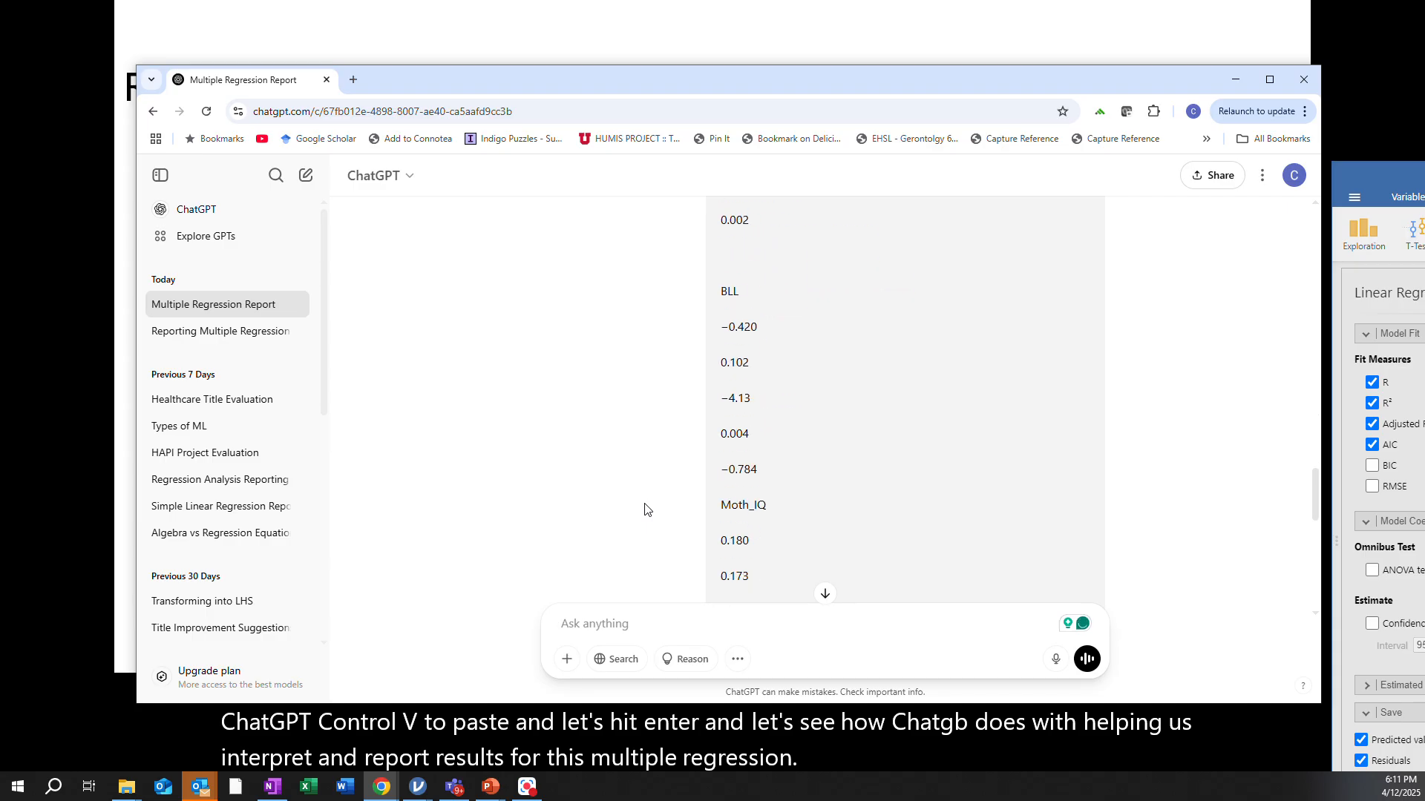
scroll(646, 510, down, 3)
scroll(646, 510, down, 2)
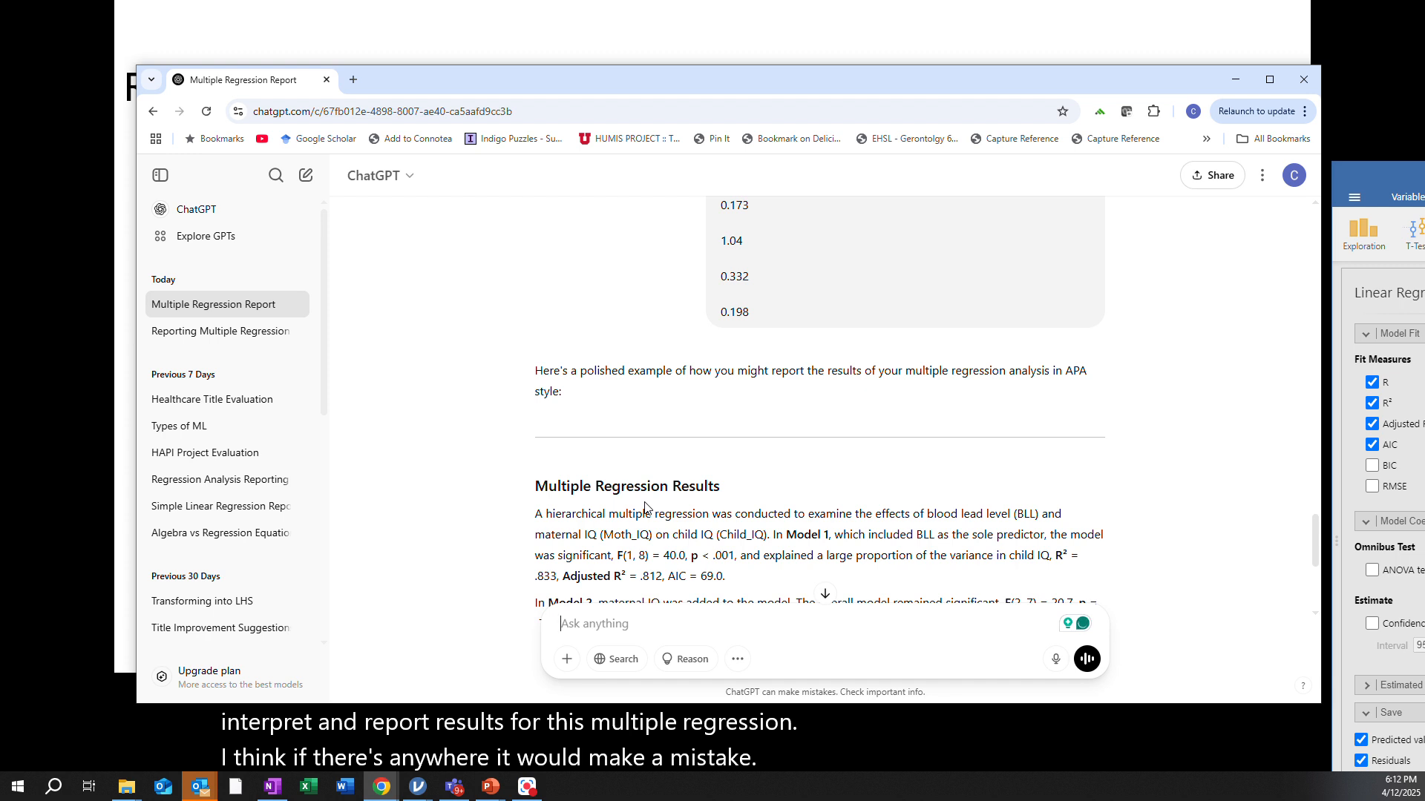
scroll(645, 510, down, 2)
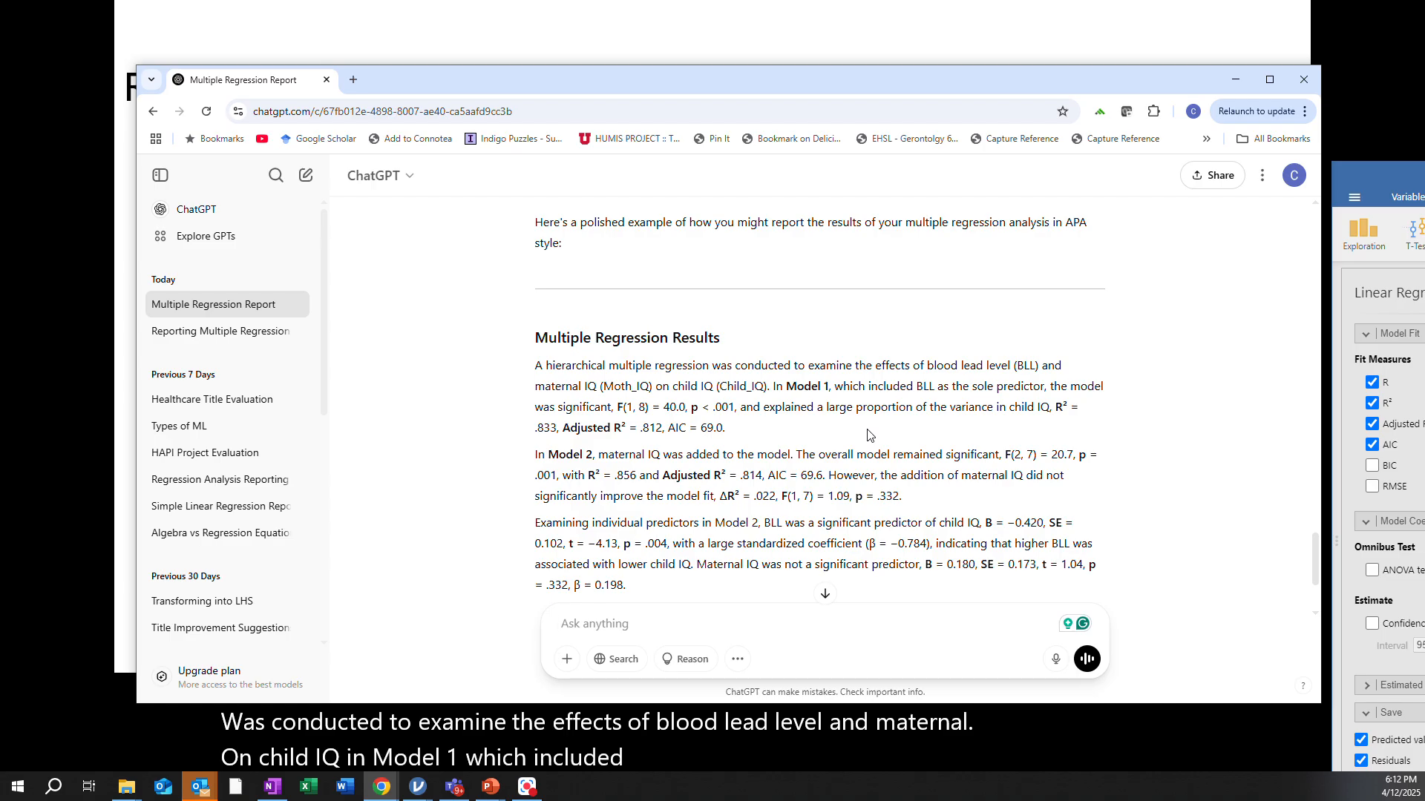
scroll(861, 438, down, 1)
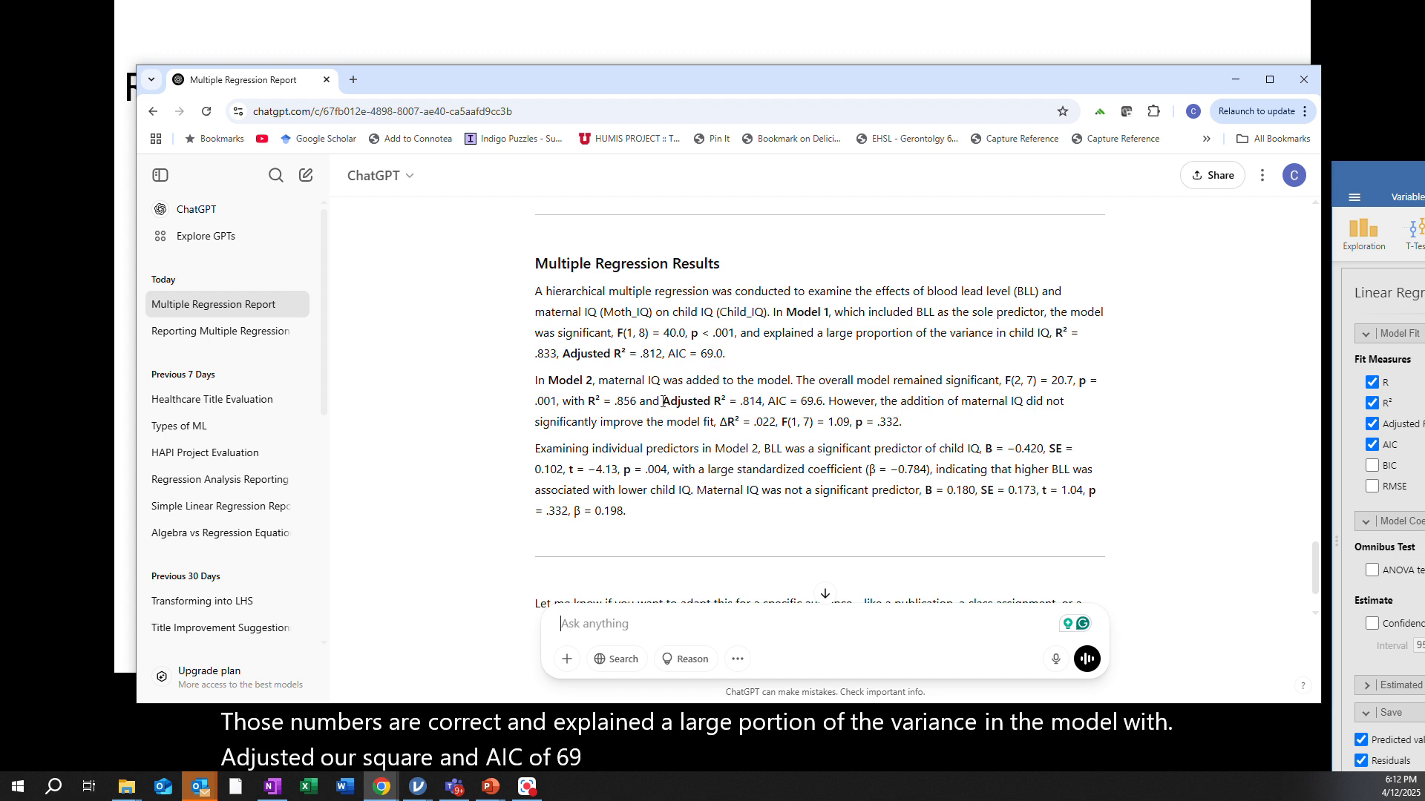
scroll(816, 356, down, 1)
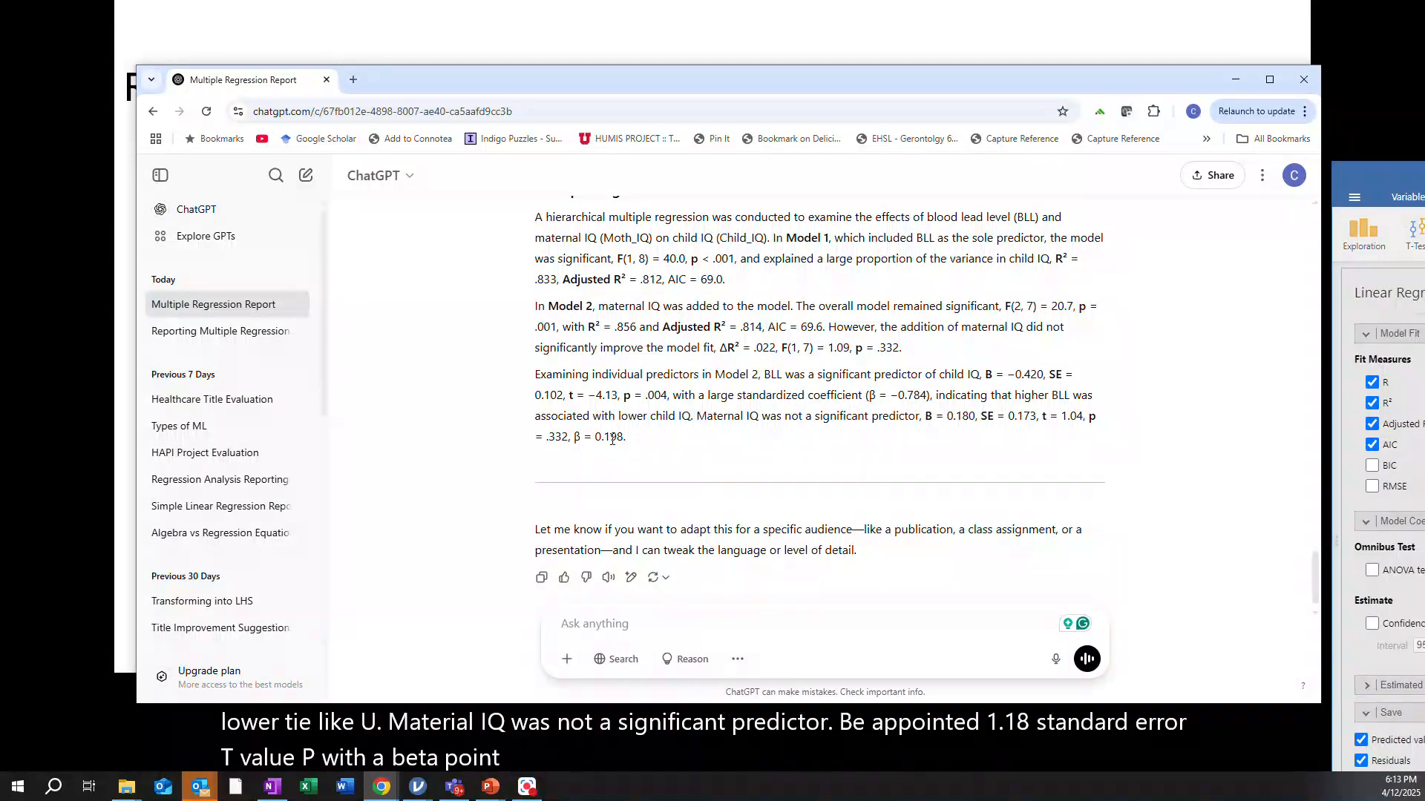
scroll(616, 441, down, 1)
scroll(616, 445, up, 2)
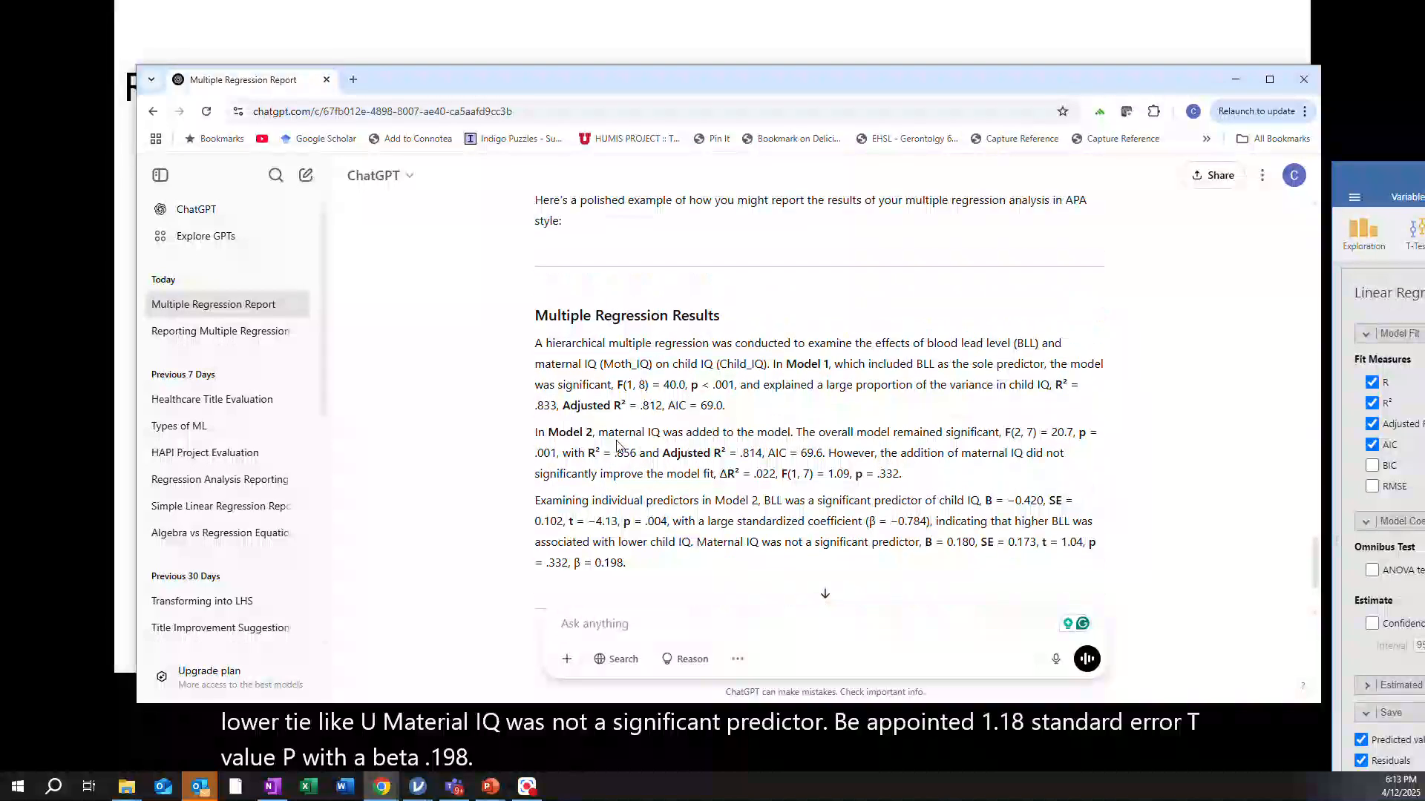
scroll(616, 445, down, 1)
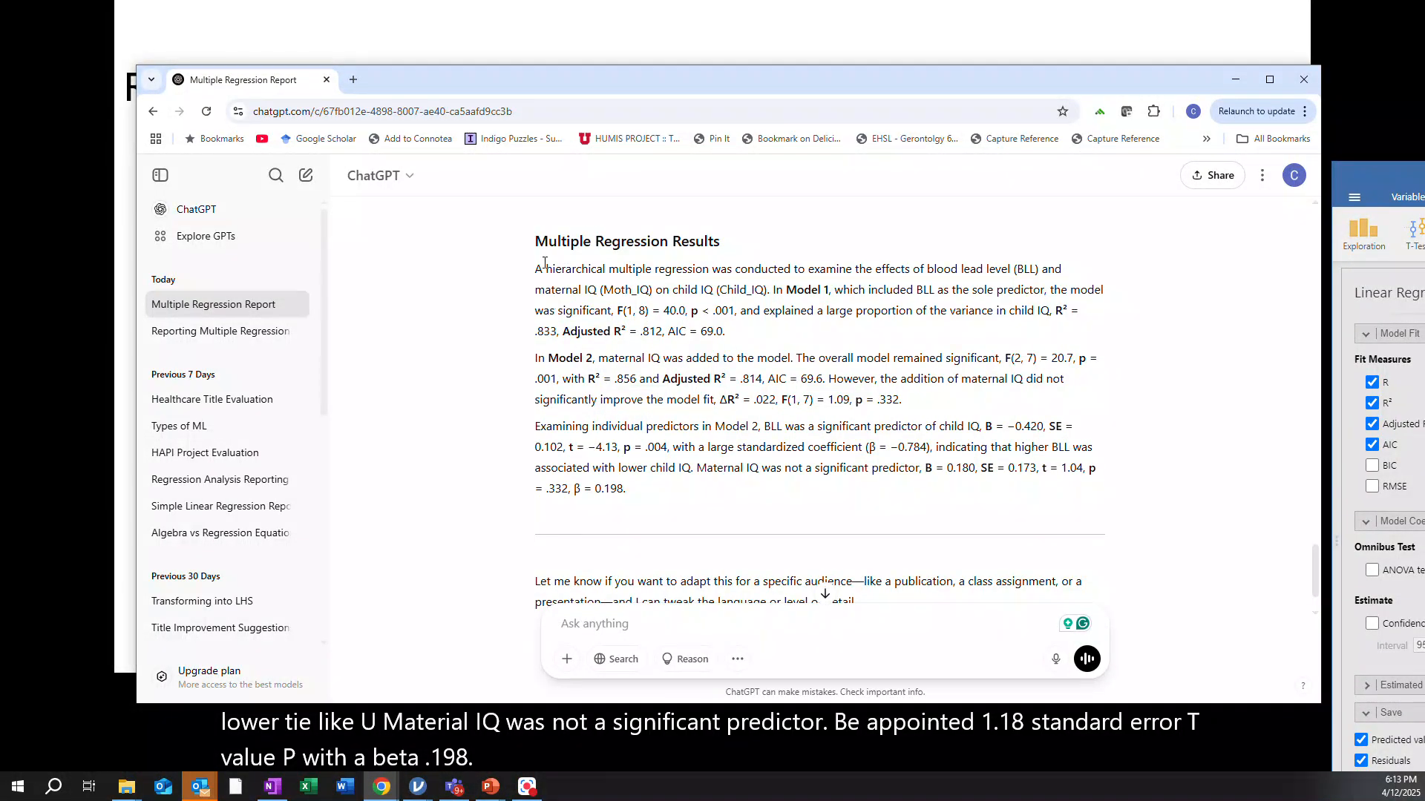
Copy ChatGPT's APA-style write-up and paste it as a note at the bottom of the jamovi results output
drag(536, 242, 636, 495)
key(ctrl+c)
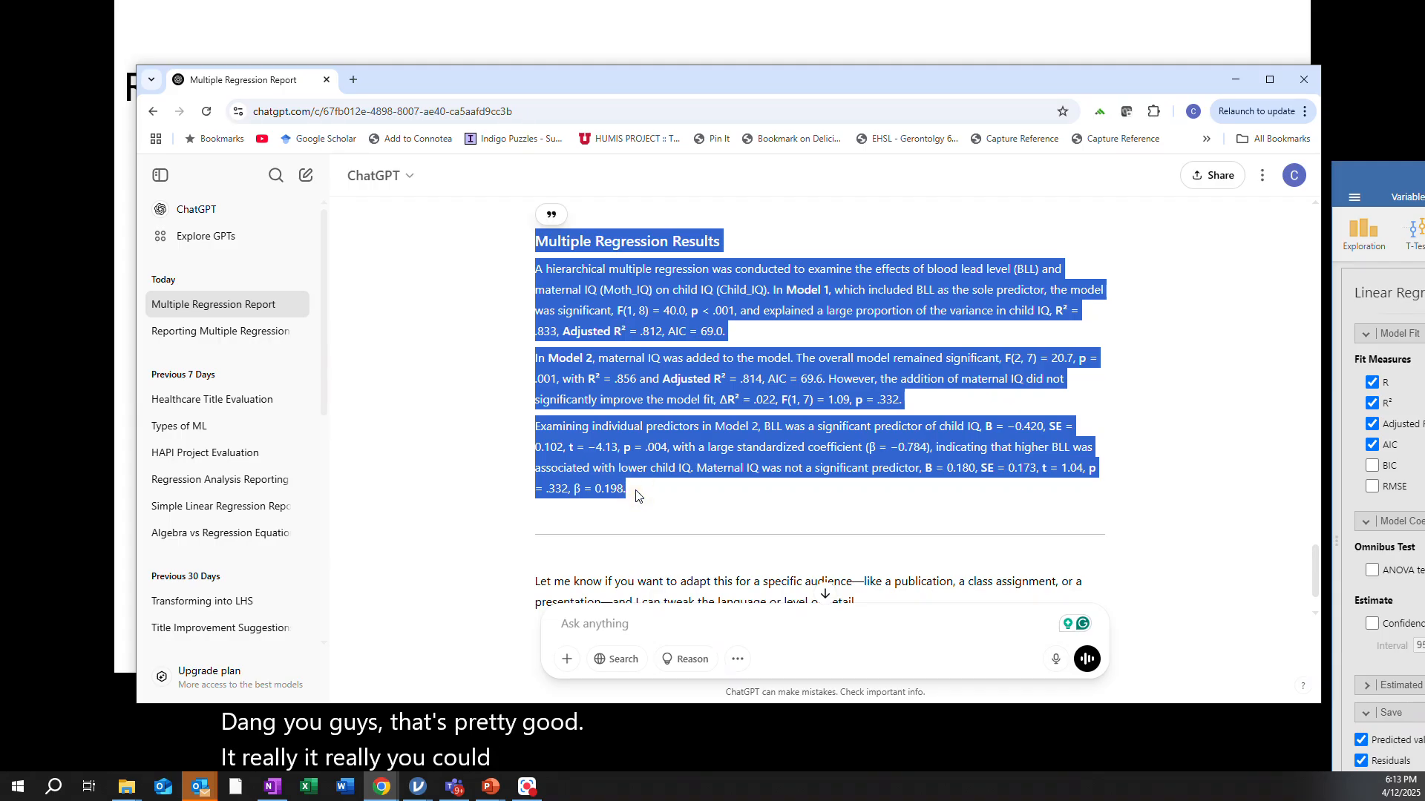
drag(1424, 183, 506, 104)
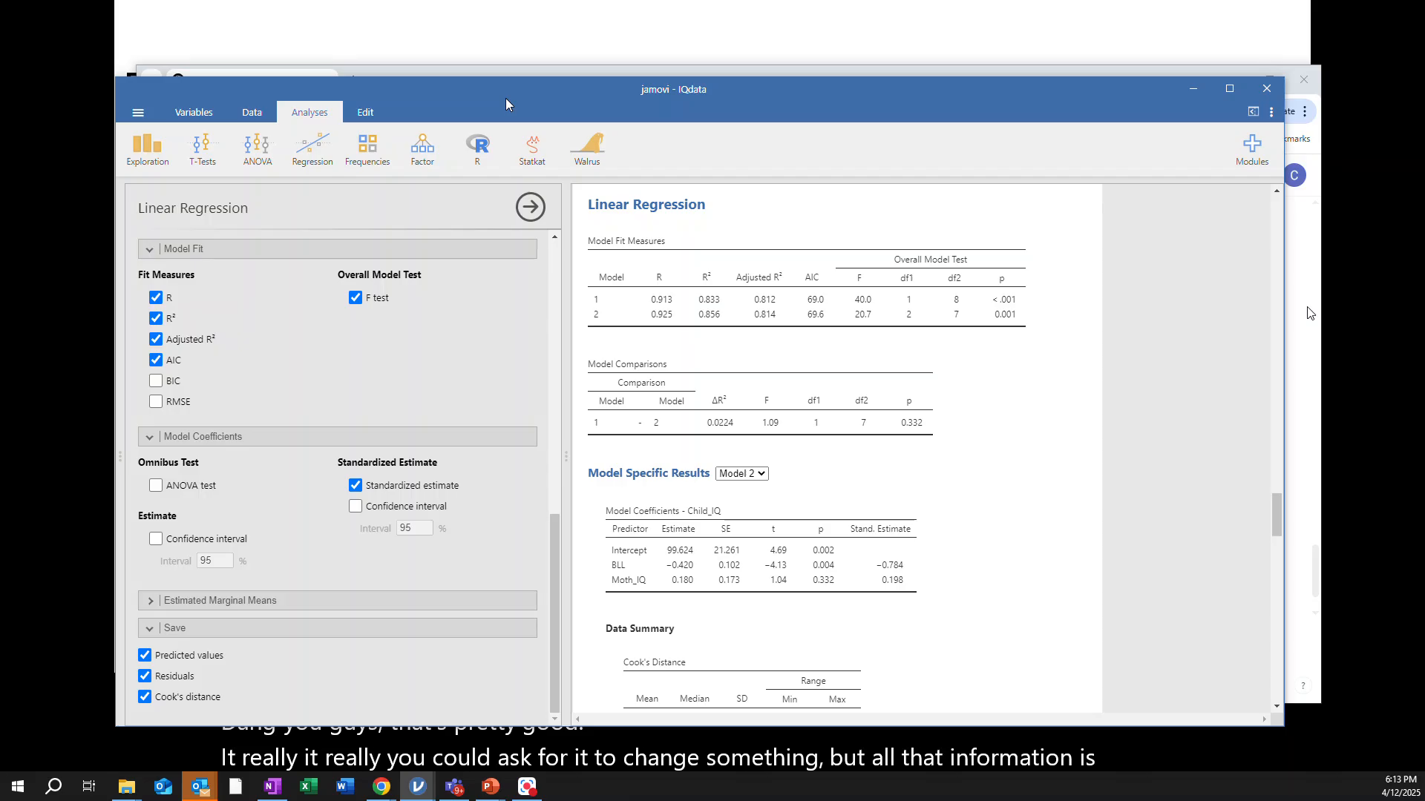
drag(1276, 510, 1278, 672)
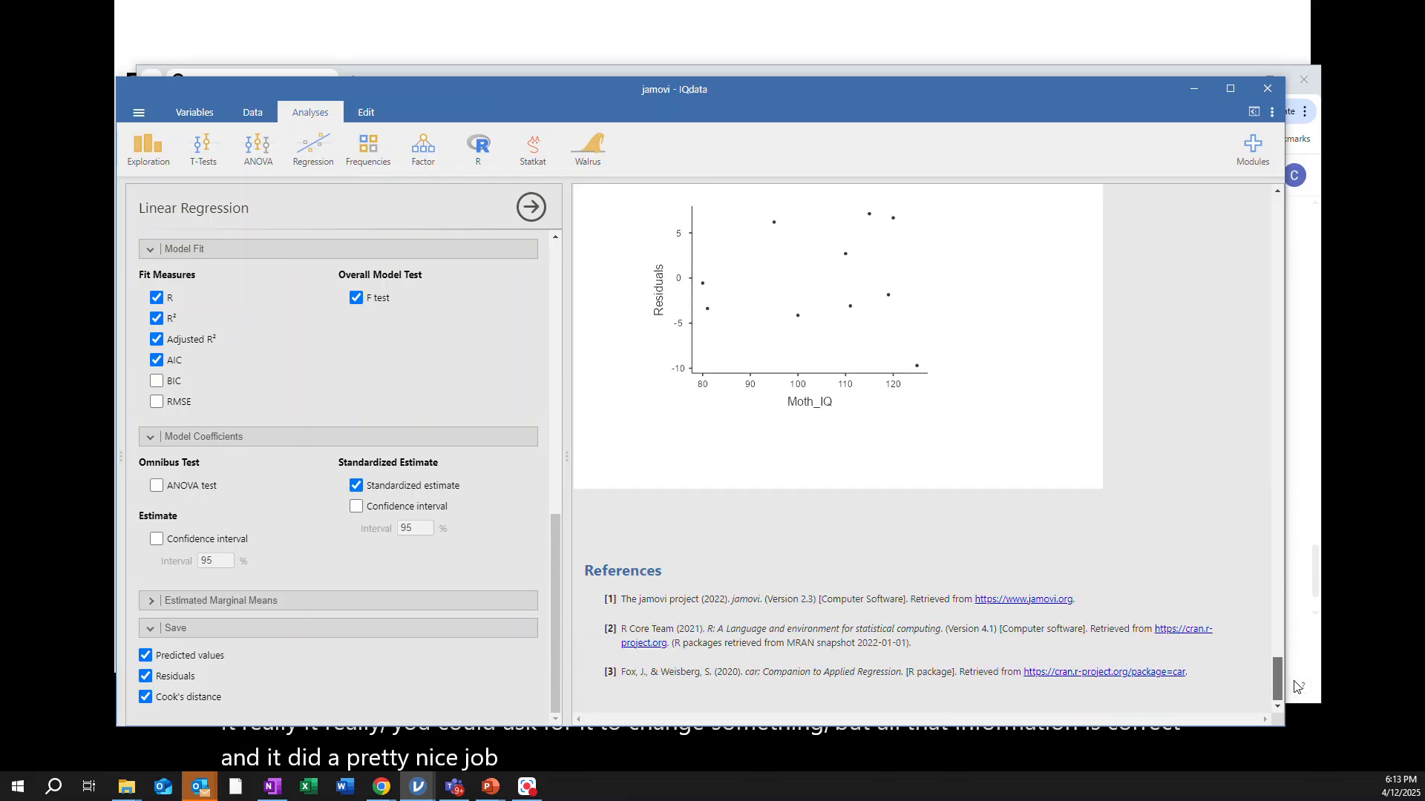
click(628, 447)
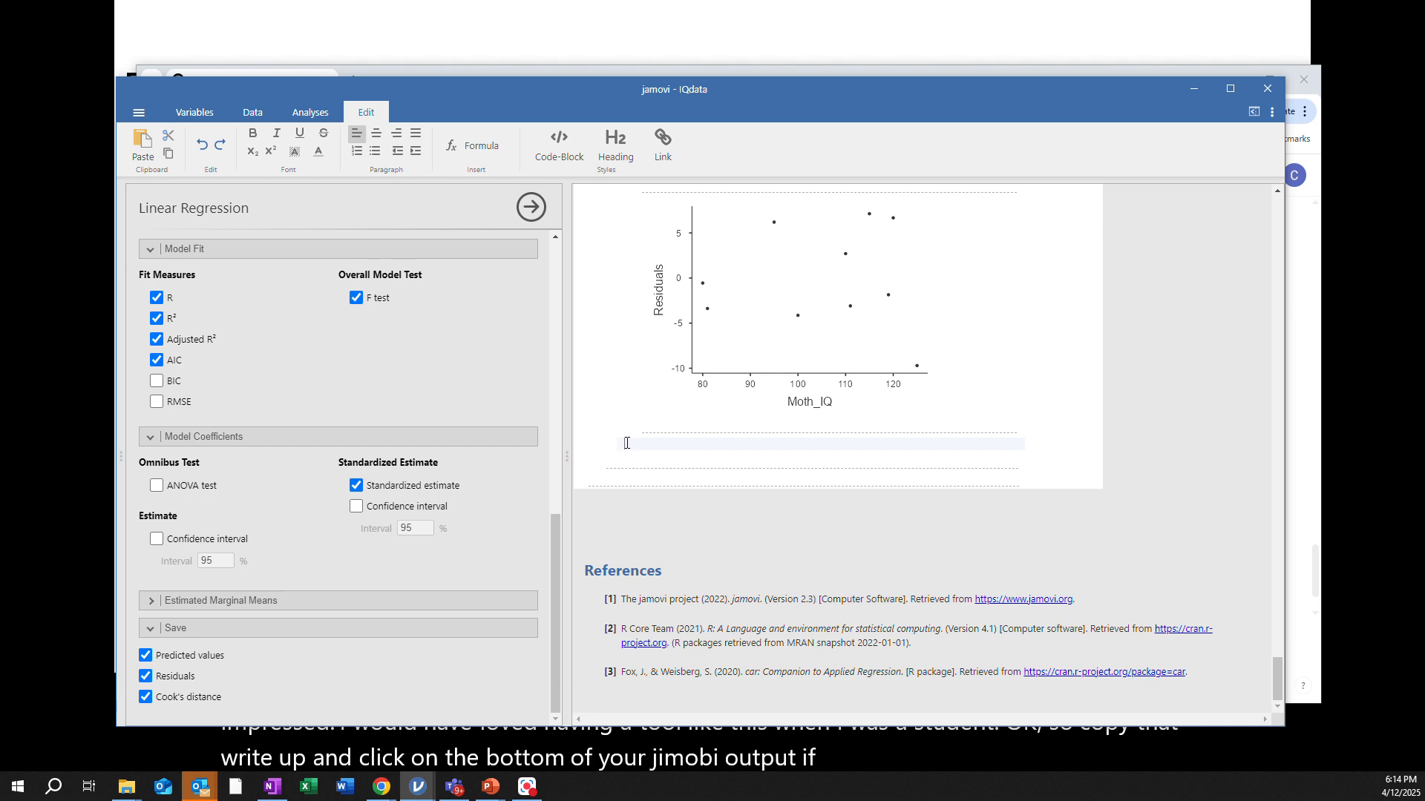
key(ctrl+v)
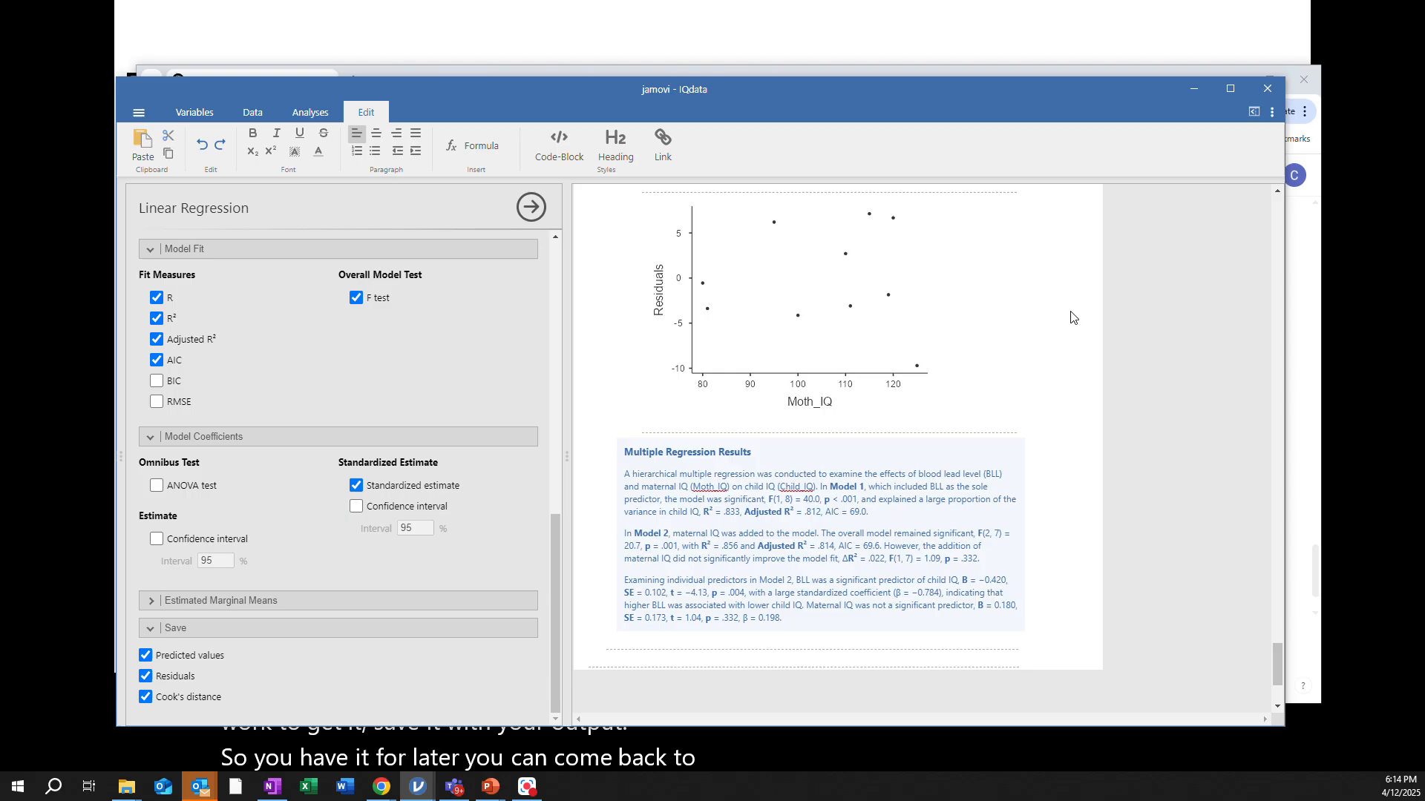
click(1067, 352)
drag(572, 91, 1424, 154)
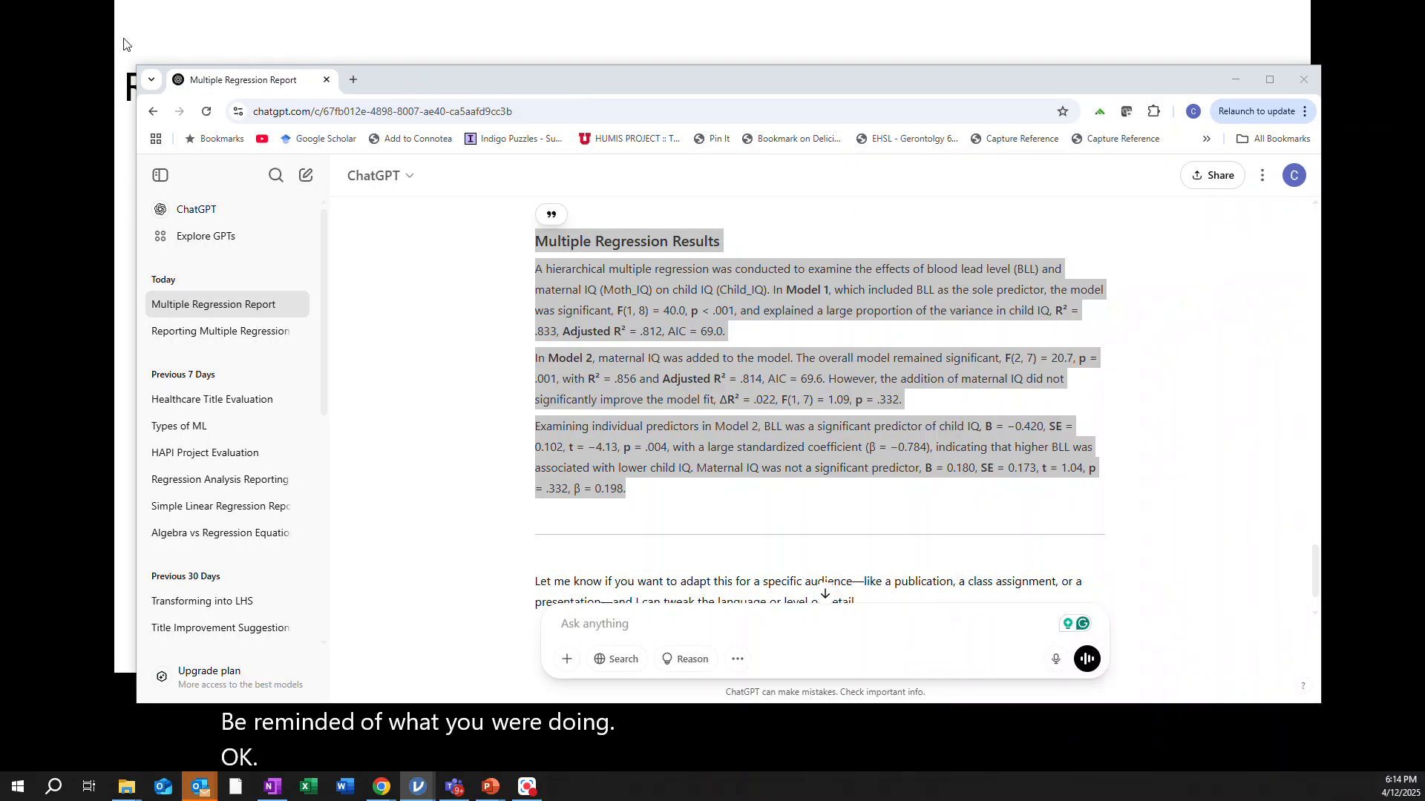
click(54, 403)
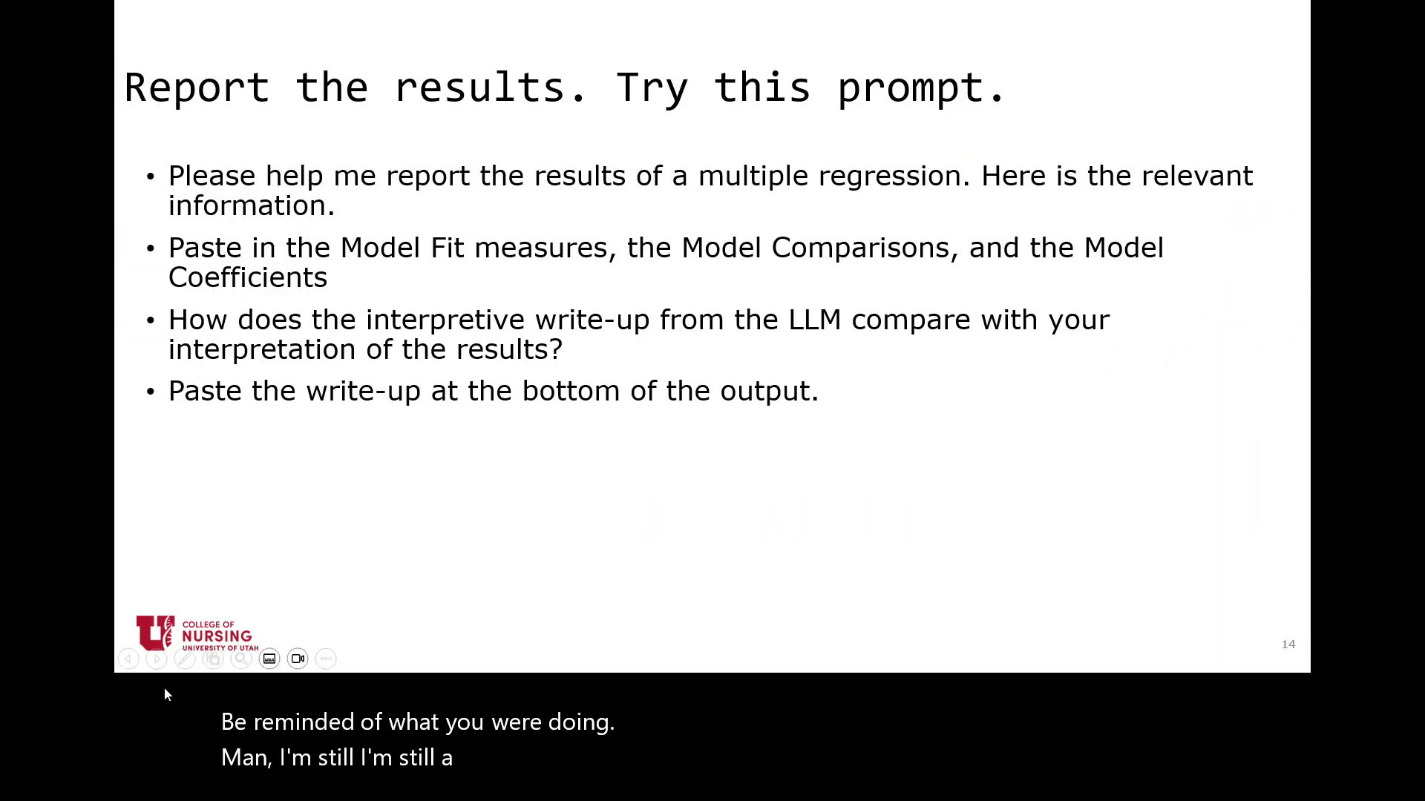
click(156, 661)
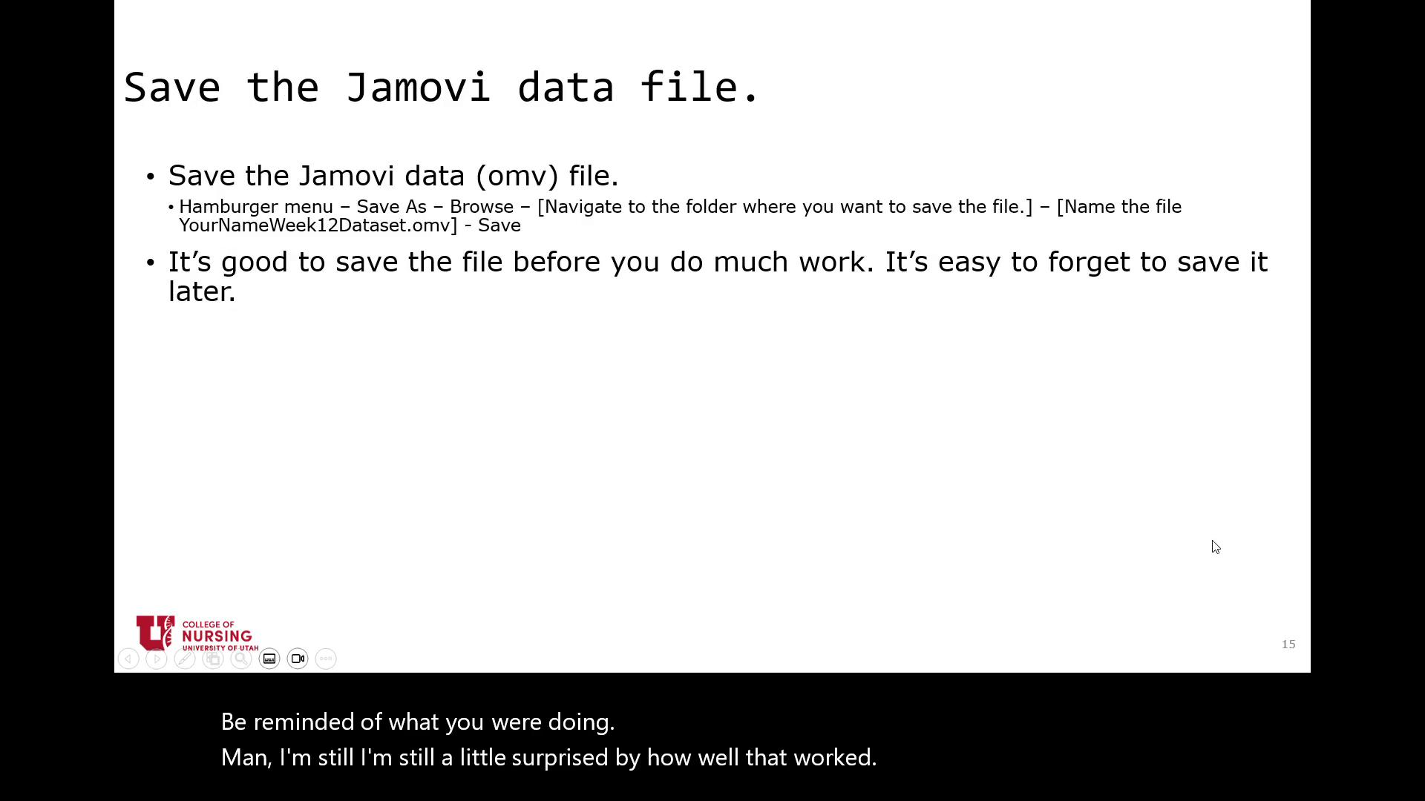
Open the jamovi file menu and close it again without saving
key(alt+Tab)
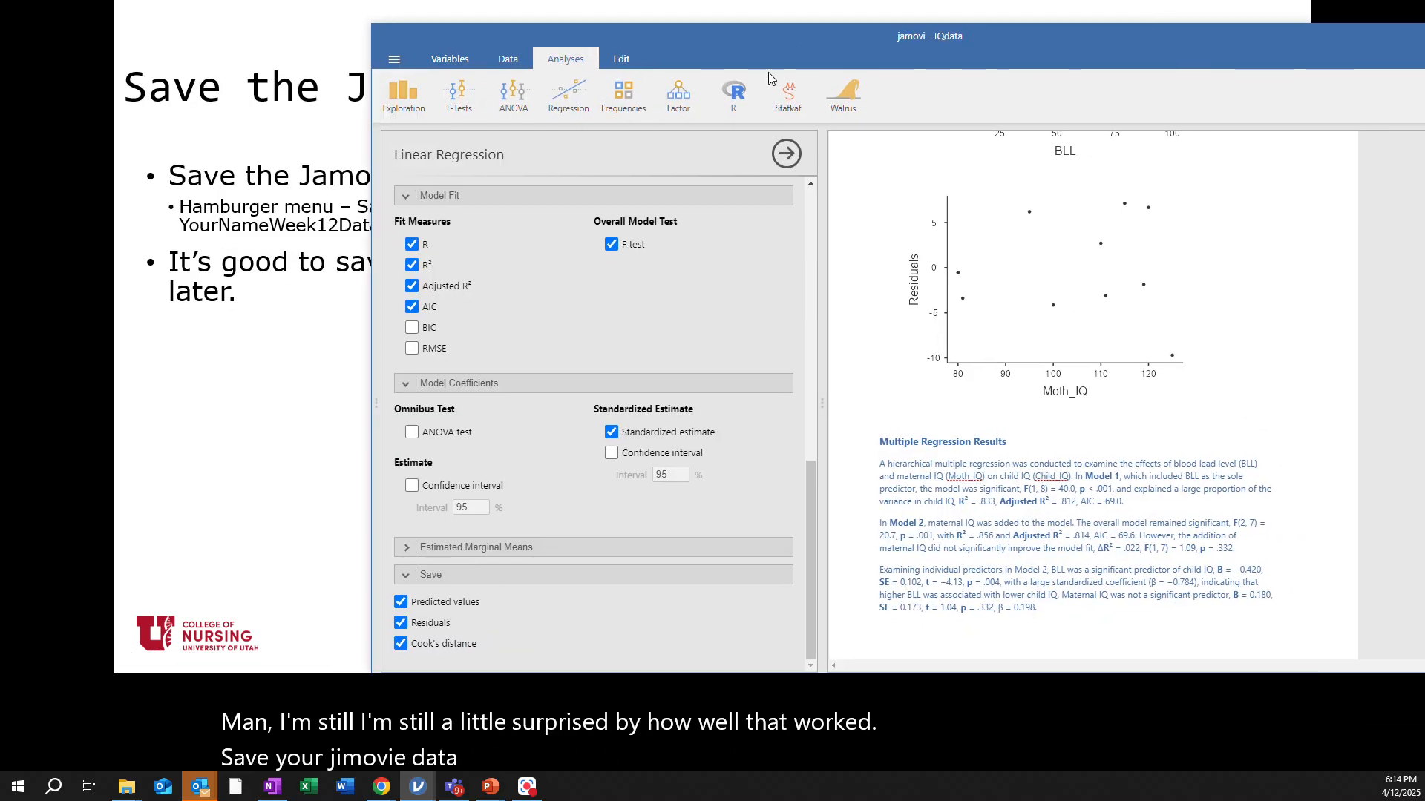
click(393, 61)
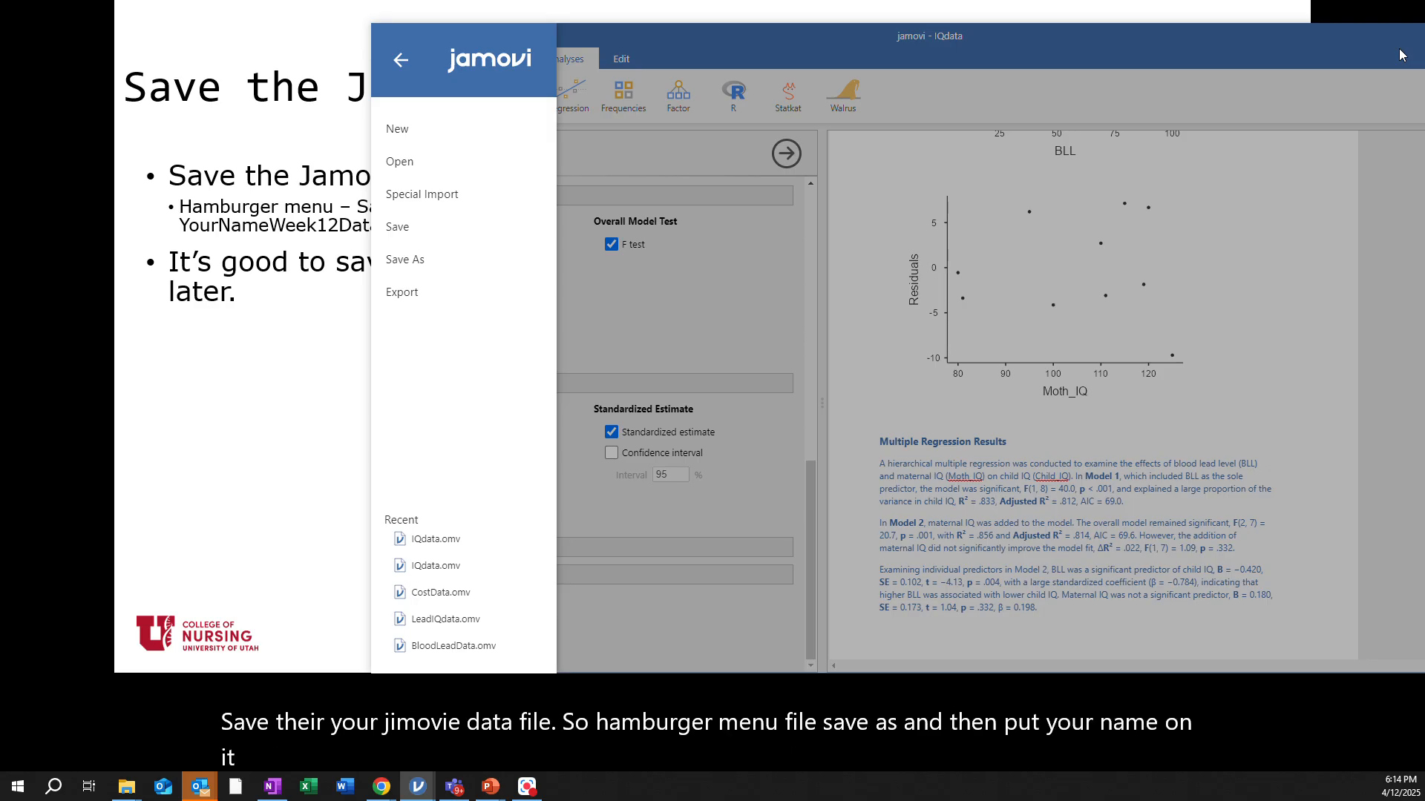
click(401, 62)
drag(706, 36, 715, 40)
key(alt+Tab)
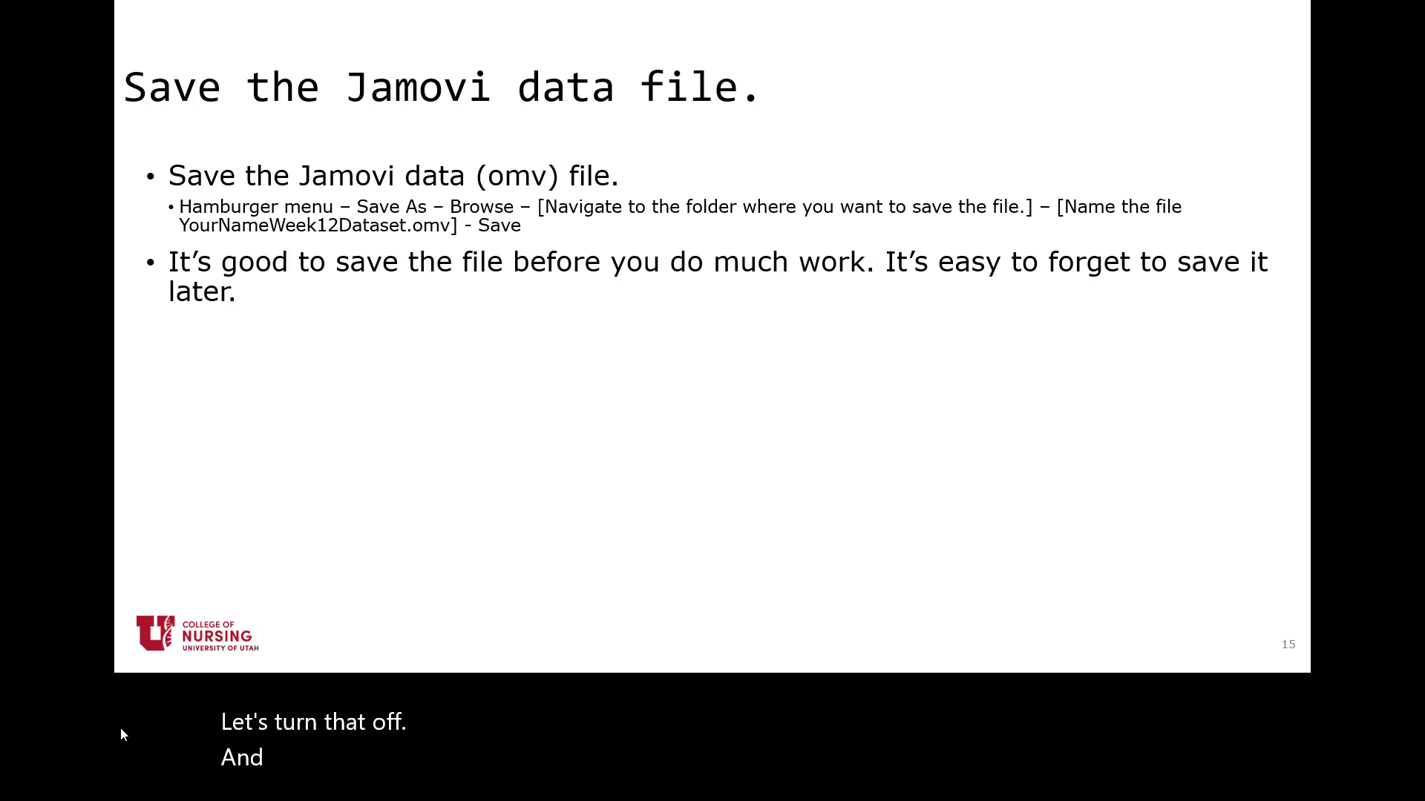
Open the file menu's Export page with PDF Document format selected, then close the menu
click(155, 660)
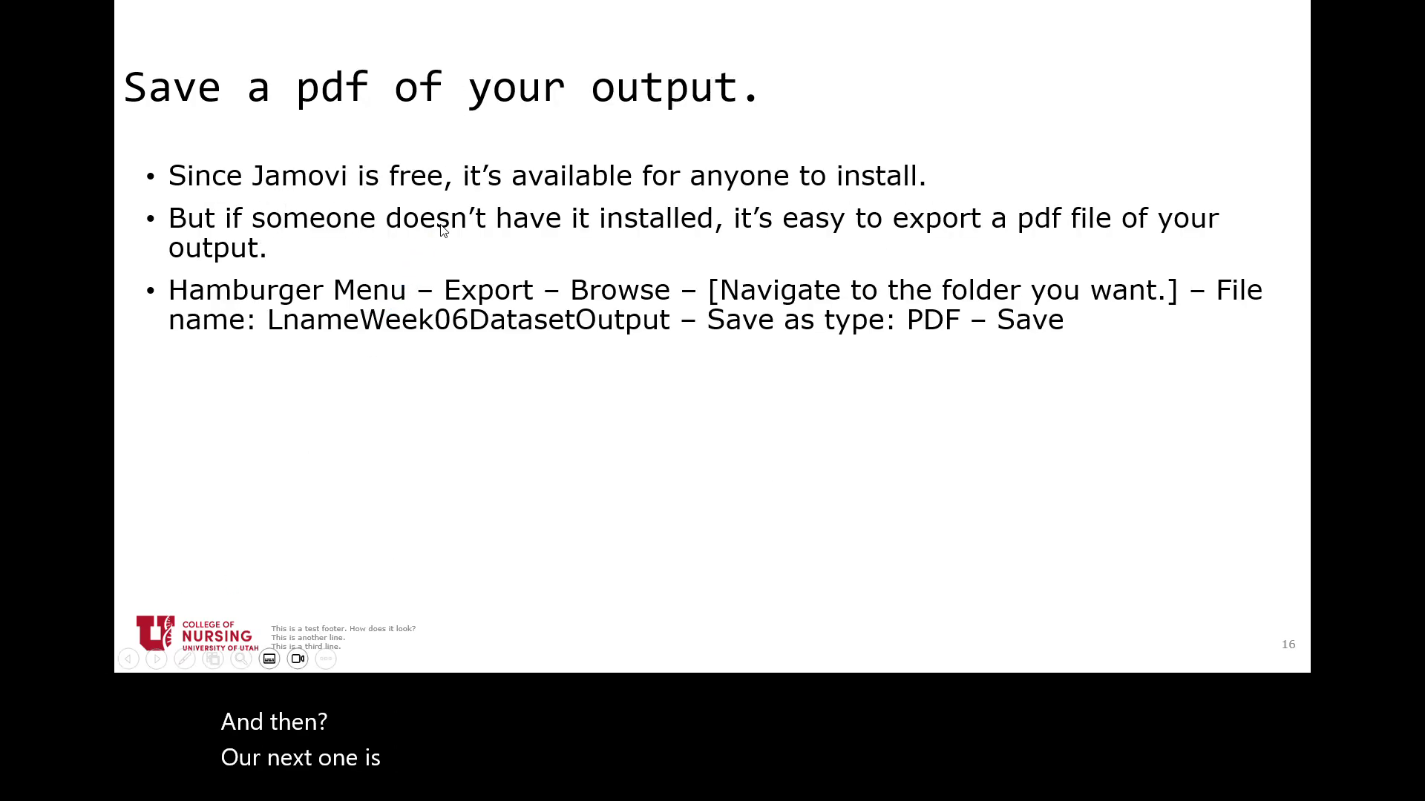
key(alt+Tab)
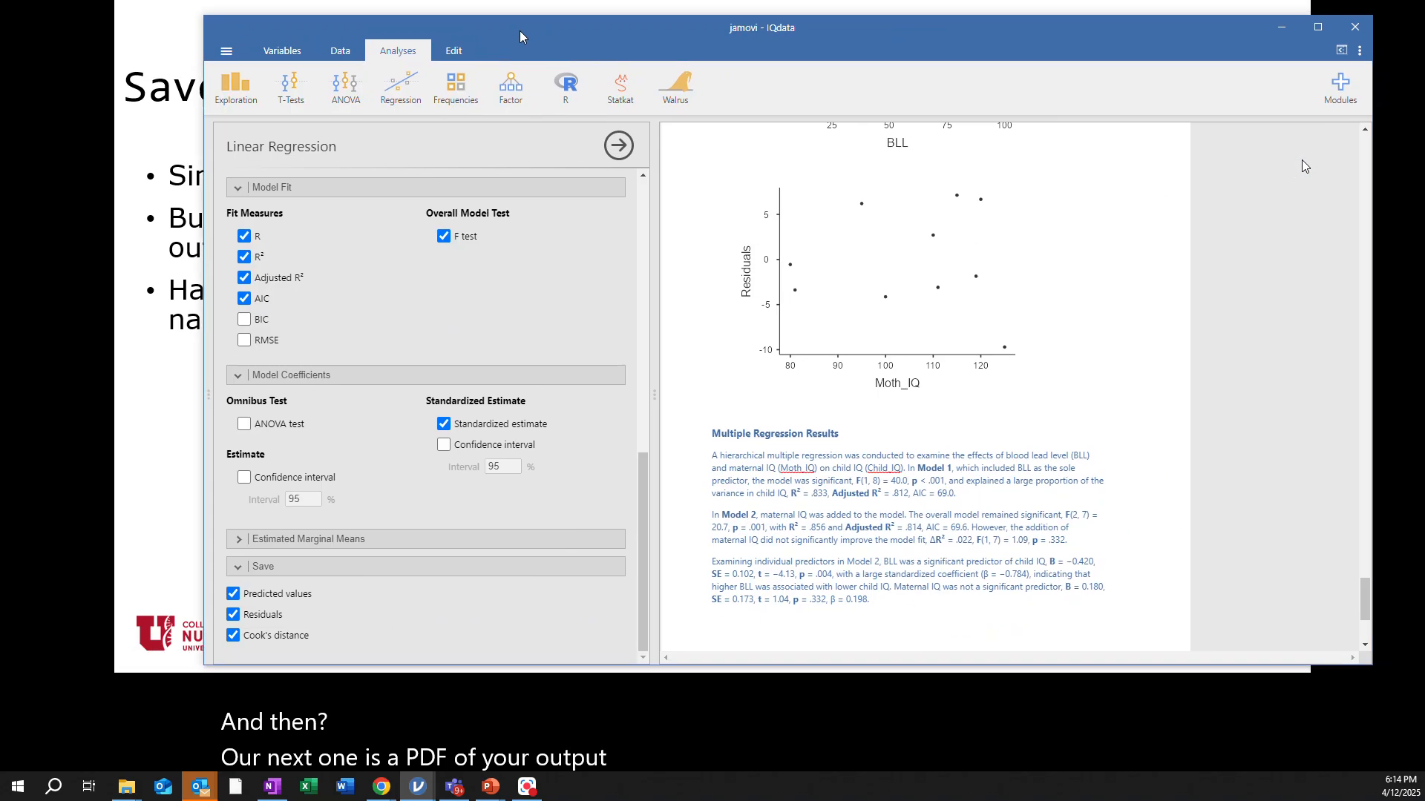
click(228, 52)
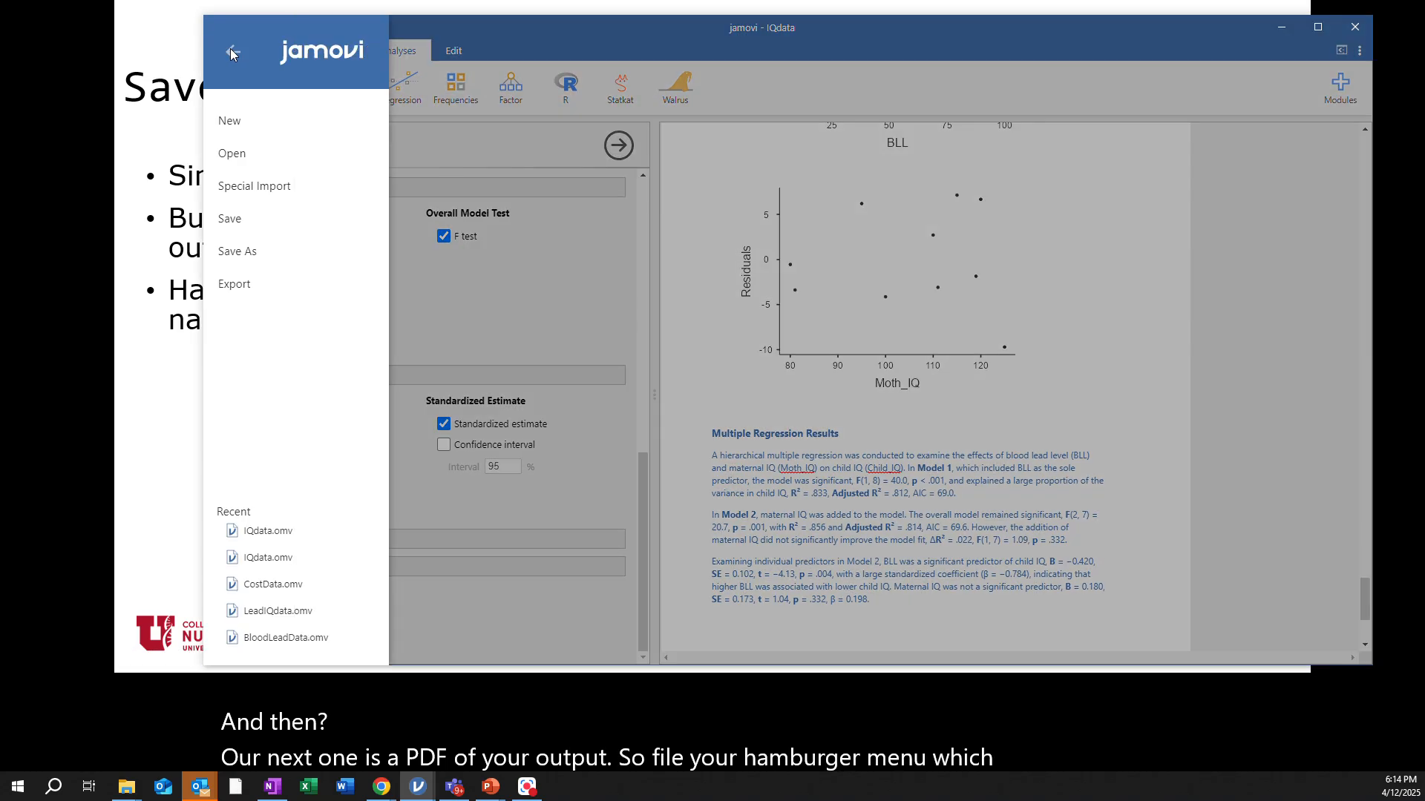
click(237, 290)
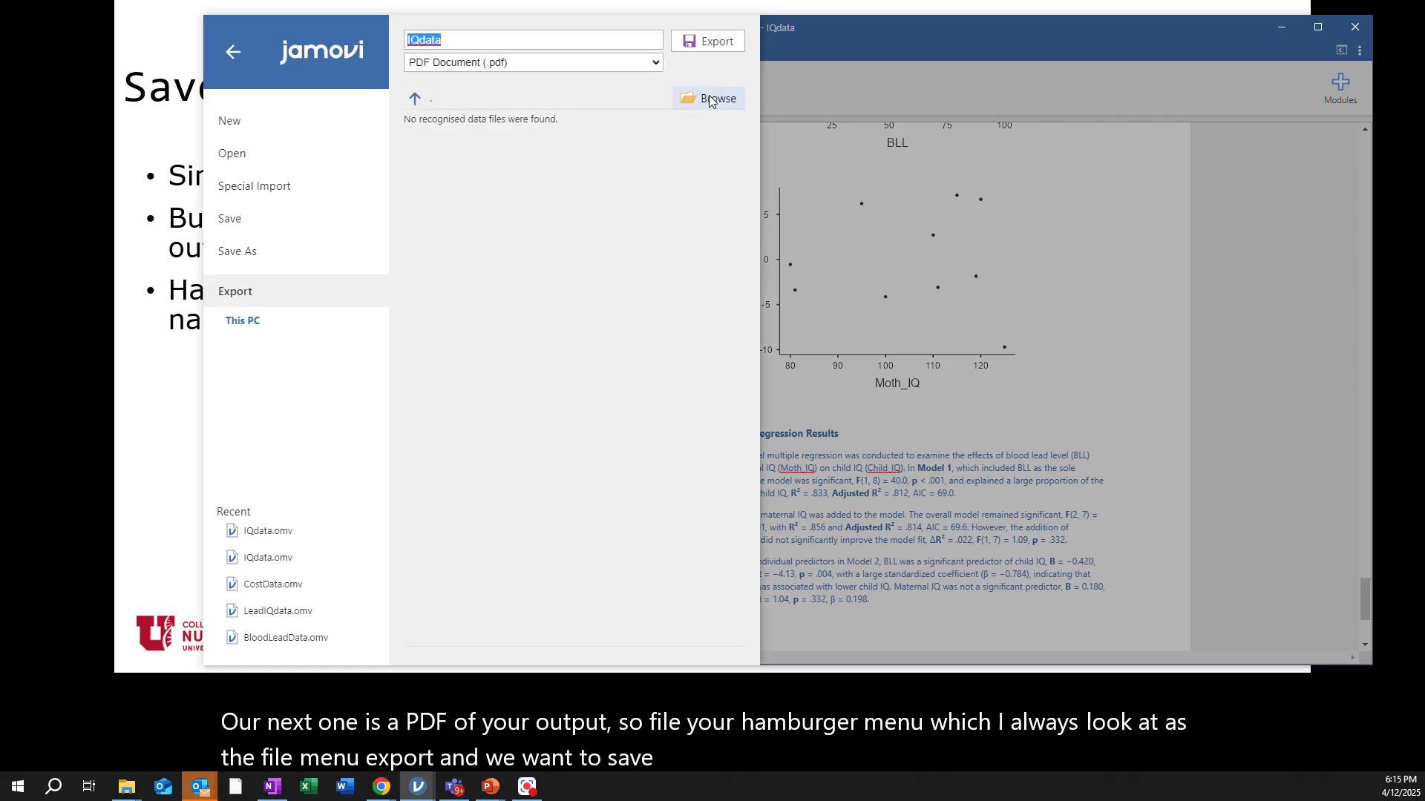
click(232, 51)
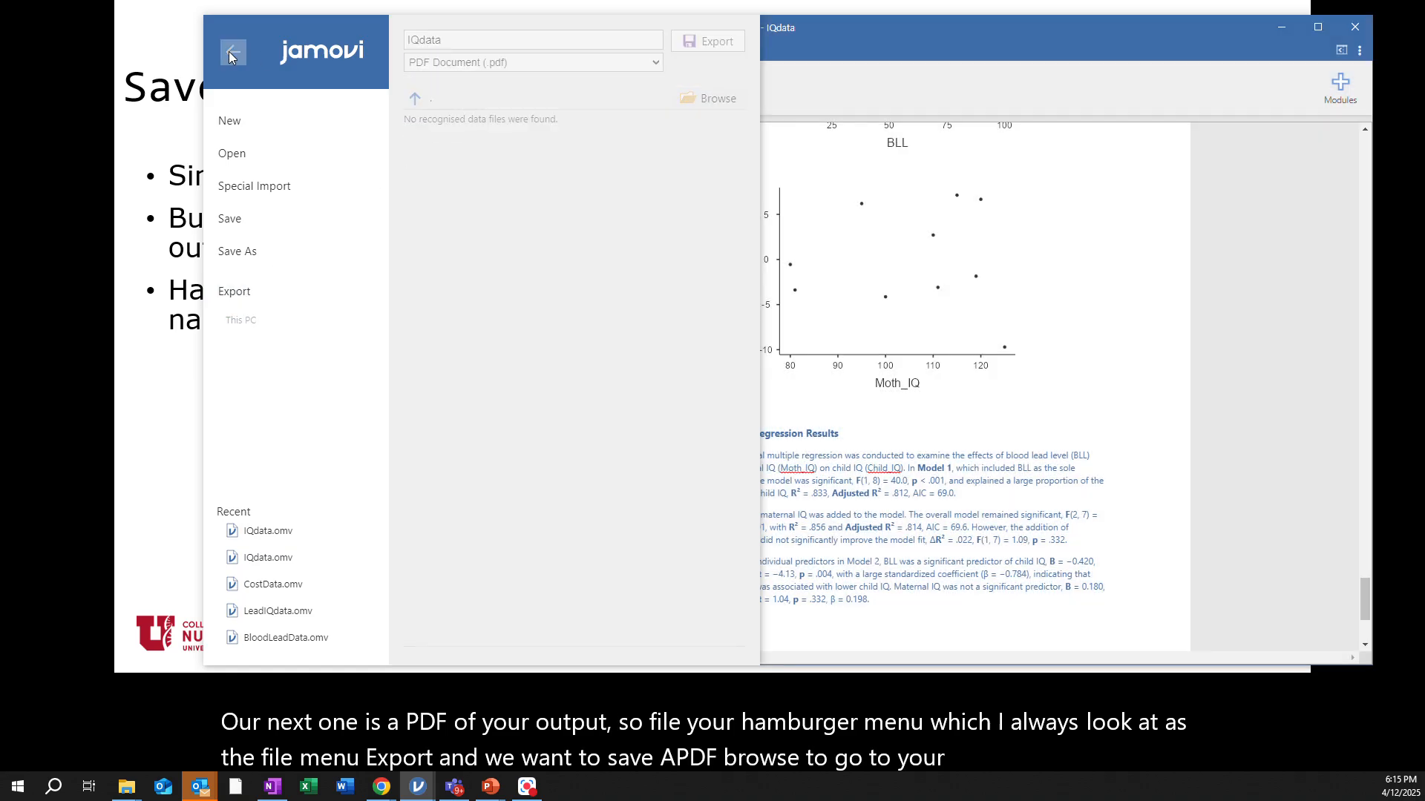
drag(554, 23, 1424, 122)
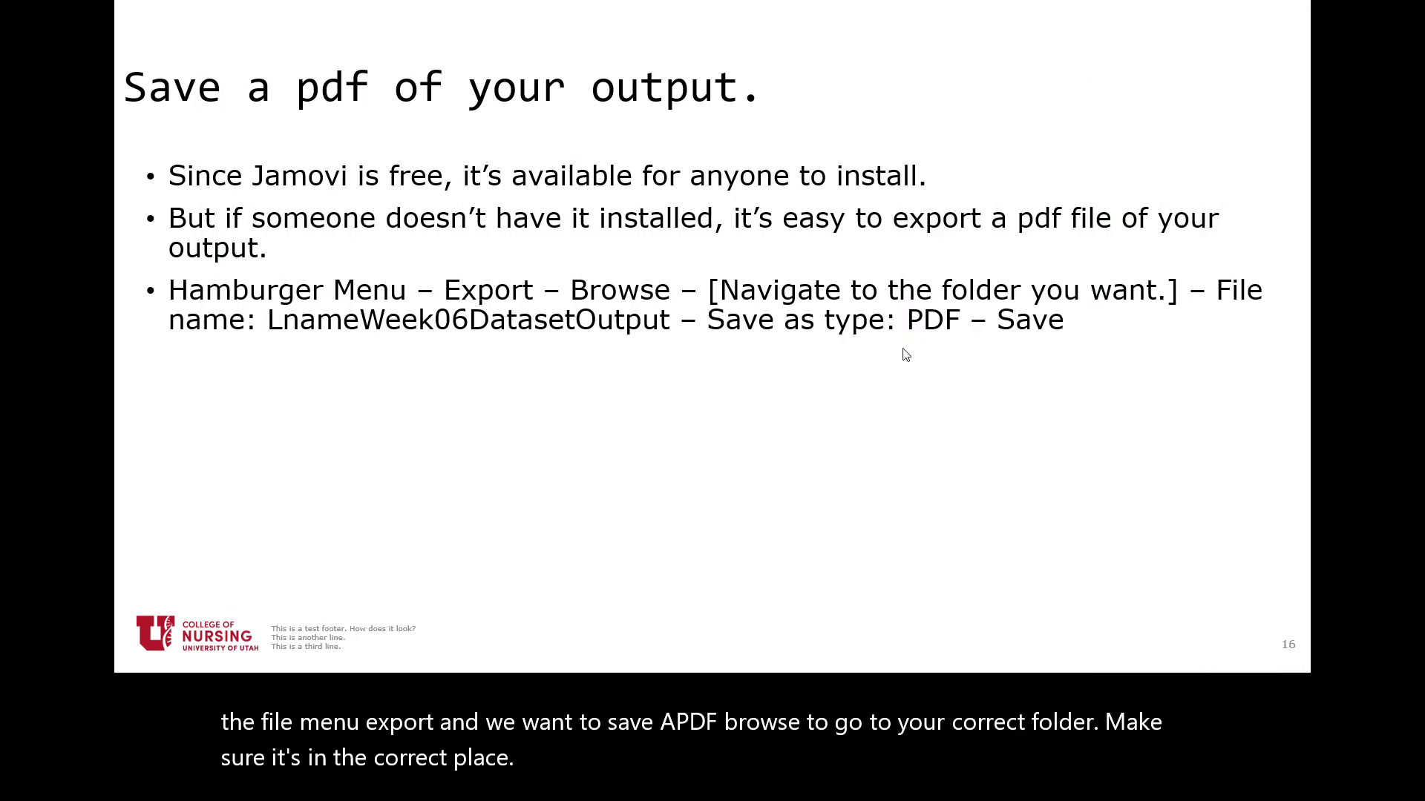